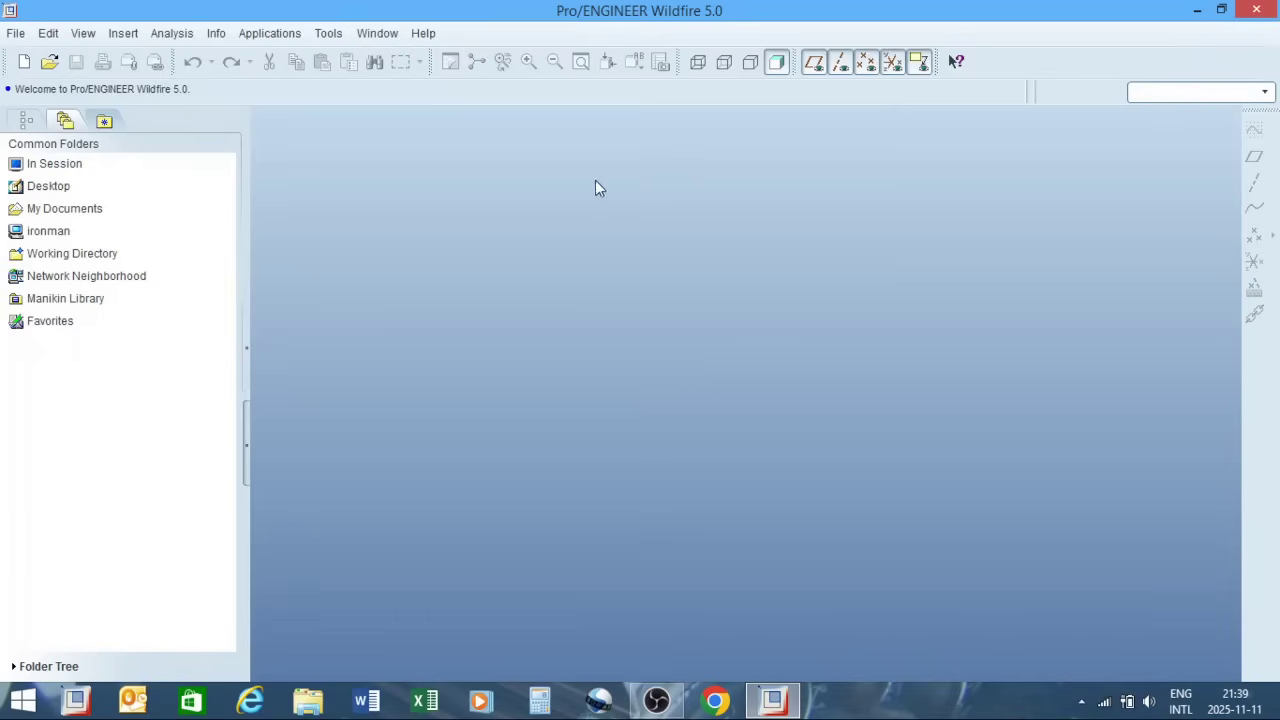
# Step: Create a new solid part named sketch using the default template
pyautogui.click(24, 66)
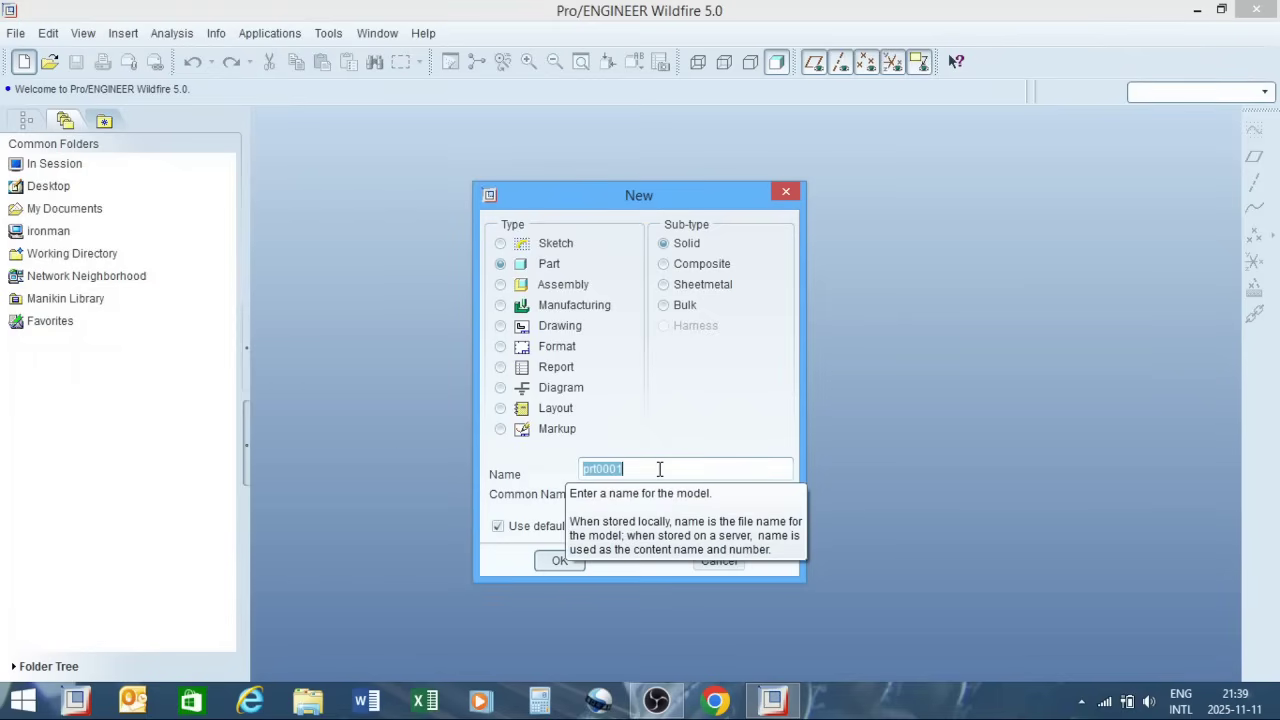
pyautogui.write('sketch')
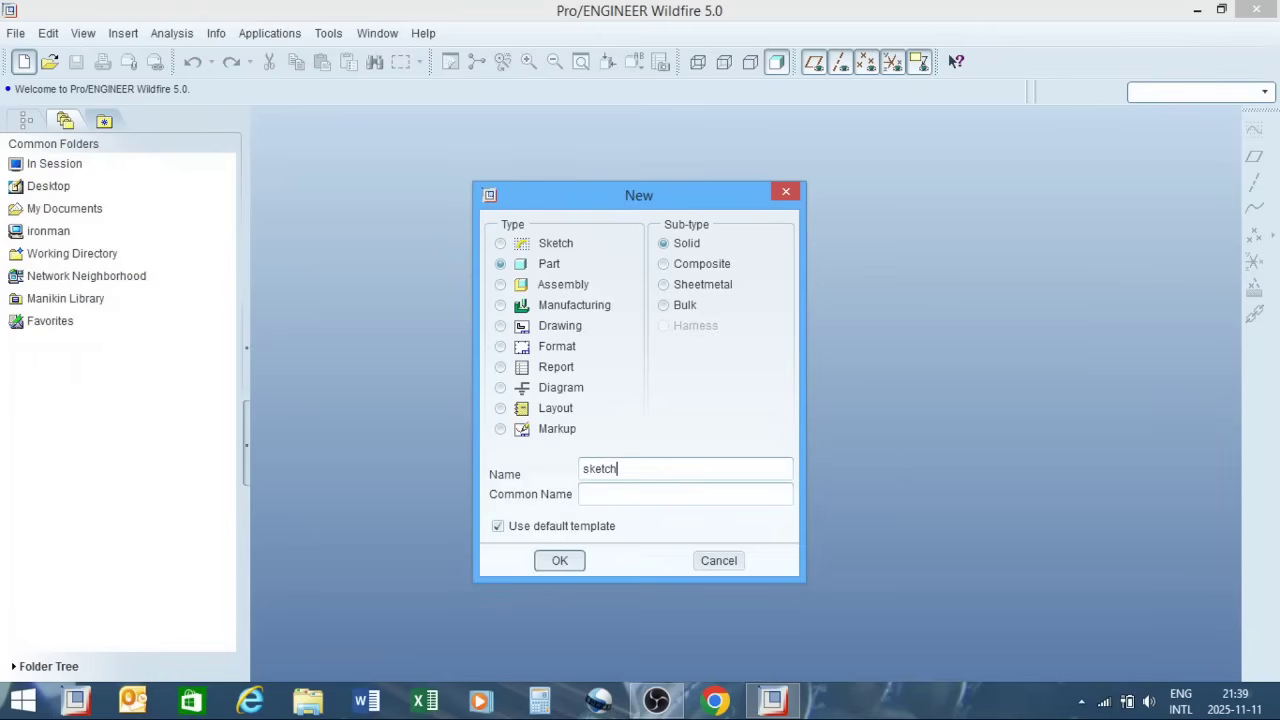
pyautogui.click(562, 562)
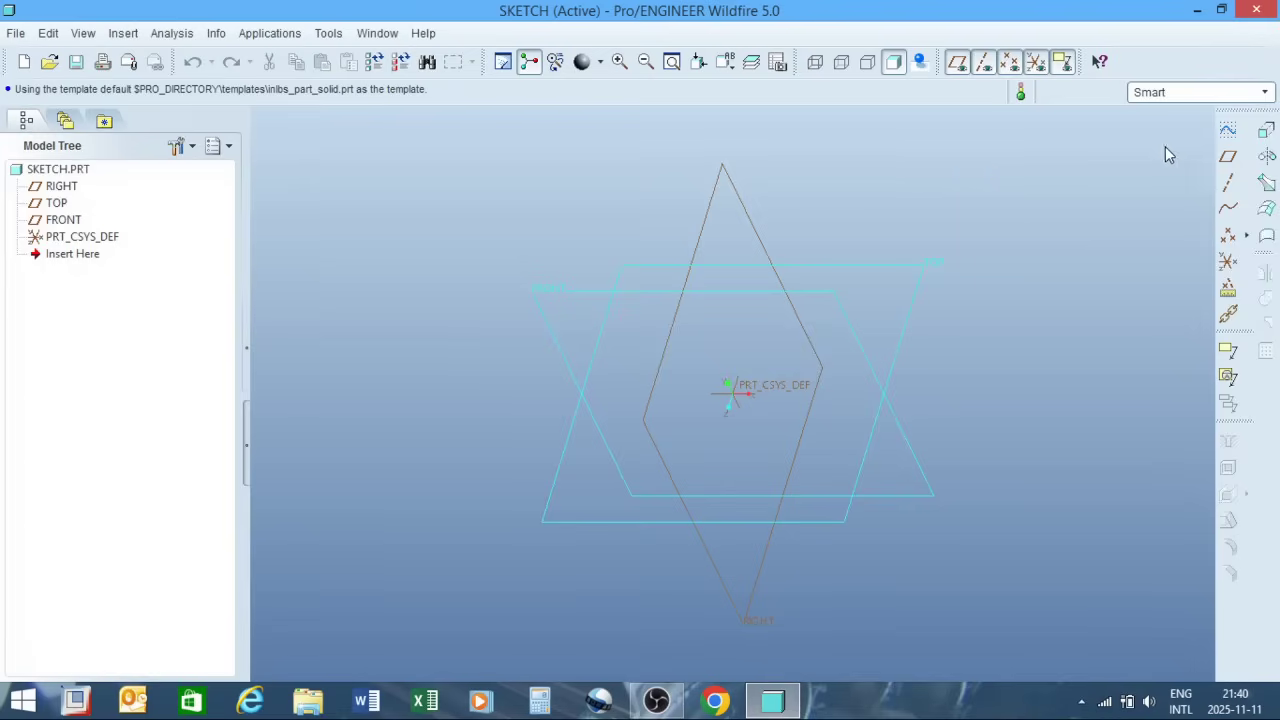
# Step: Start a sketch on the TOP datum plane with the RIGHT plane as reference, oriented Right
pyautogui.click(1229, 133)
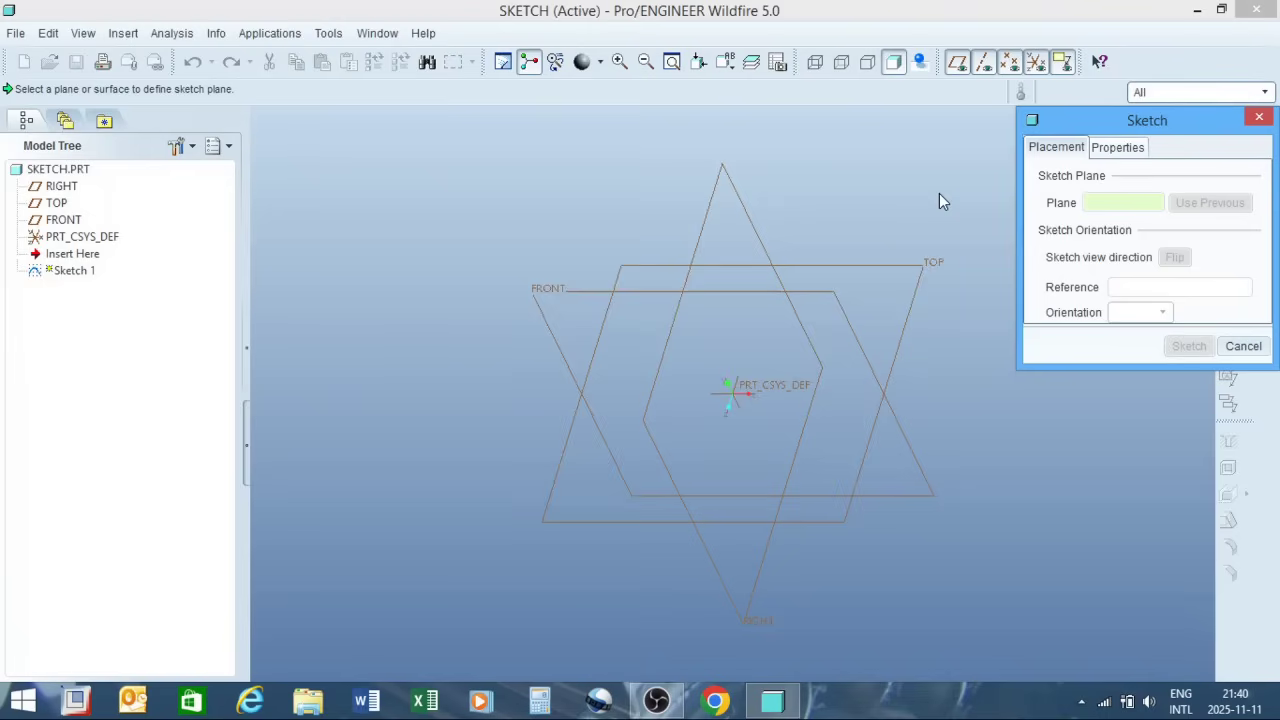
pyautogui.click(903, 270)
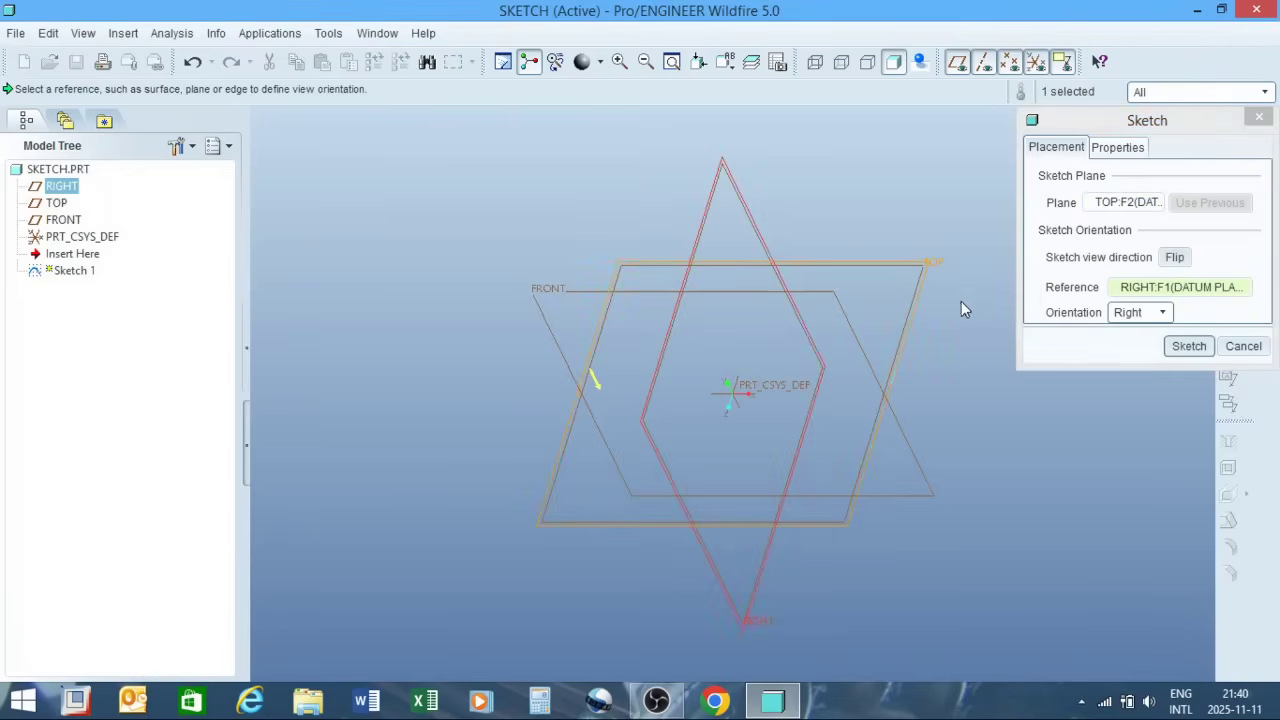
pyautogui.click(1186, 346)
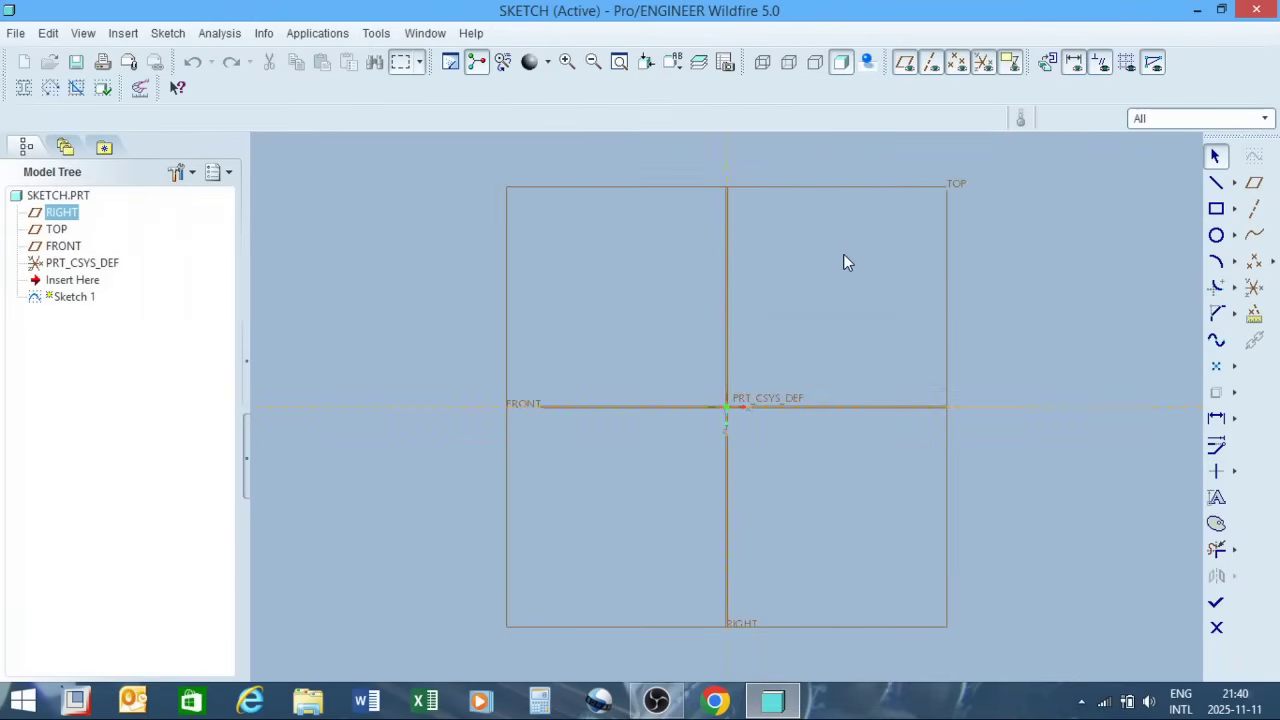
pyautogui.scroll(1, 843, 255)
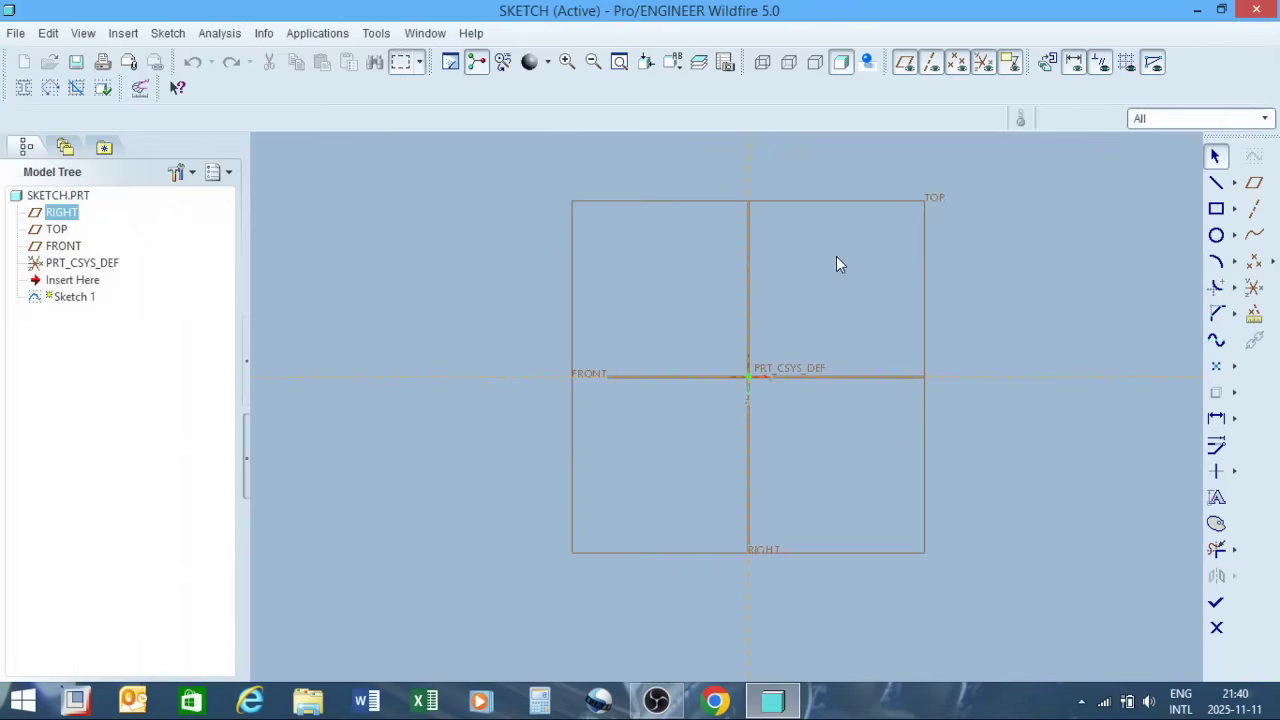
pyautogui.scroll(2, 538, 415)
pyautogui.scroll(-1, 573, 395)
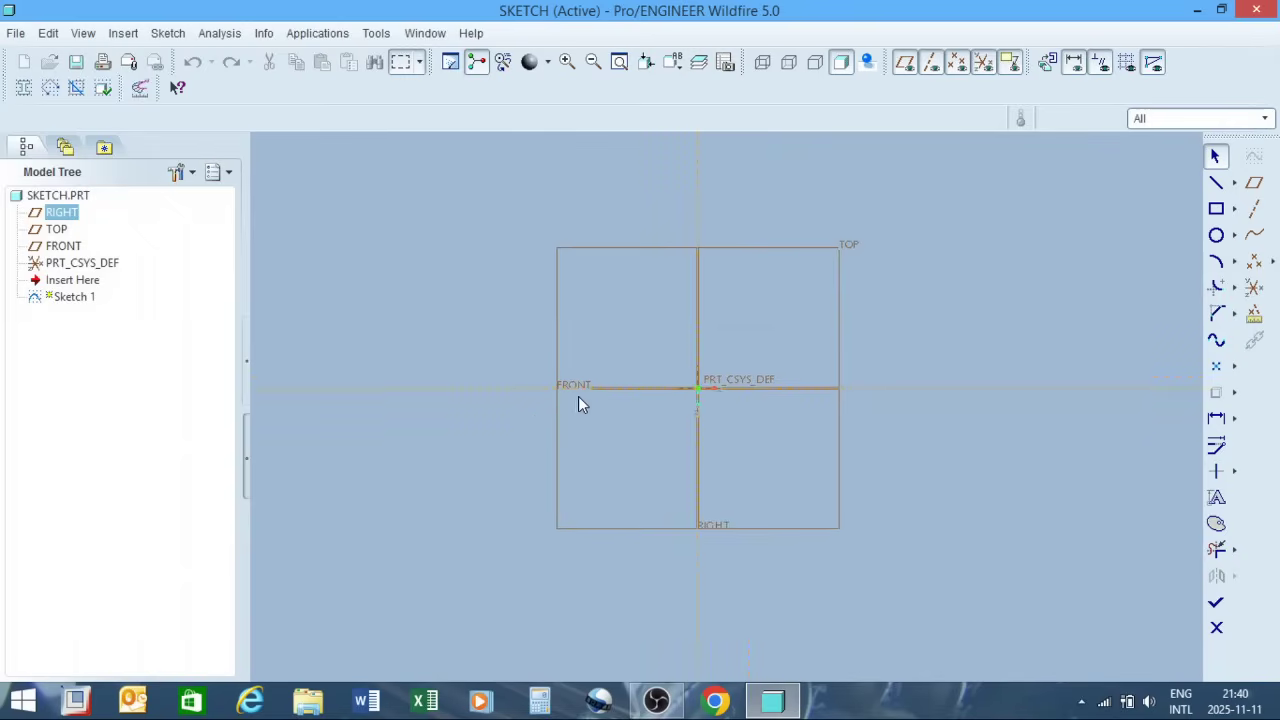
pyautogui.moveTo(791, 320); pyautogui.dragTo(759, 344, button='middle')
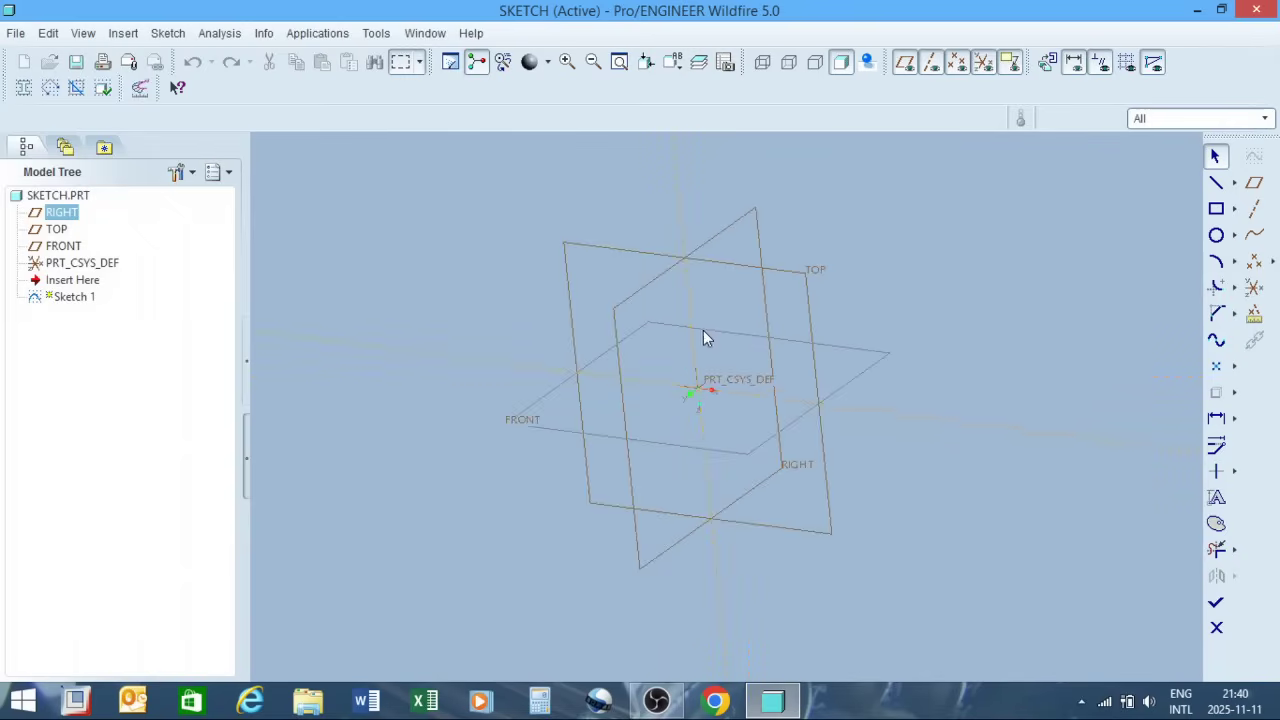
pyautogui.moveTo(741, 361); pyautogui.dragTo(744, 335, button='middle')
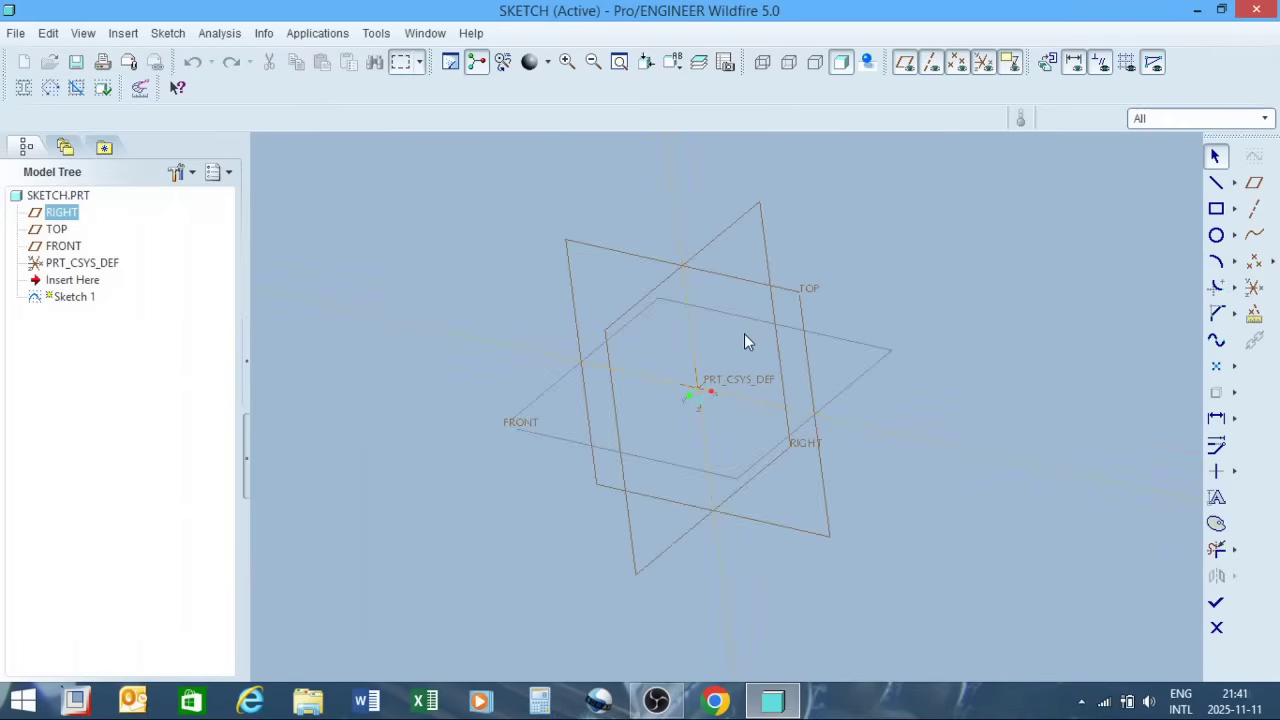
pyautogui.click(1047, 64)
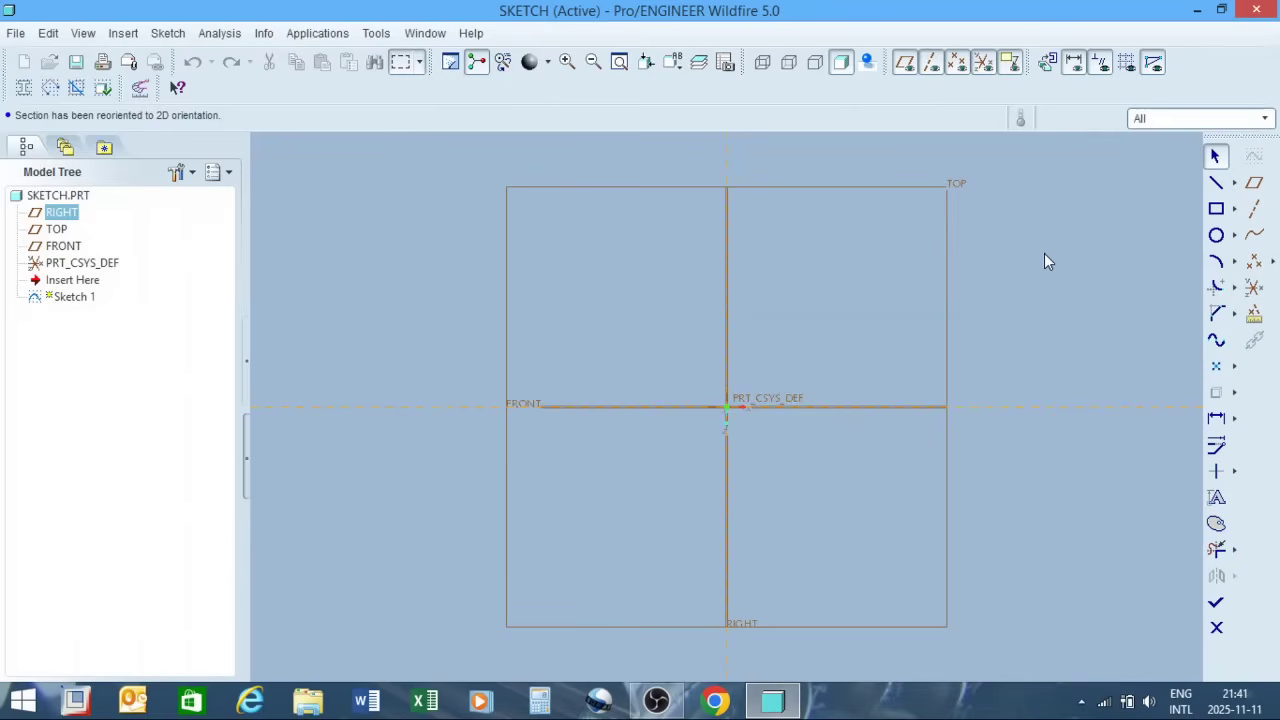
# Step: Draw a vertical and a horizontal centerline through the origin of the sketch
pyautogui.click(1237, 184)
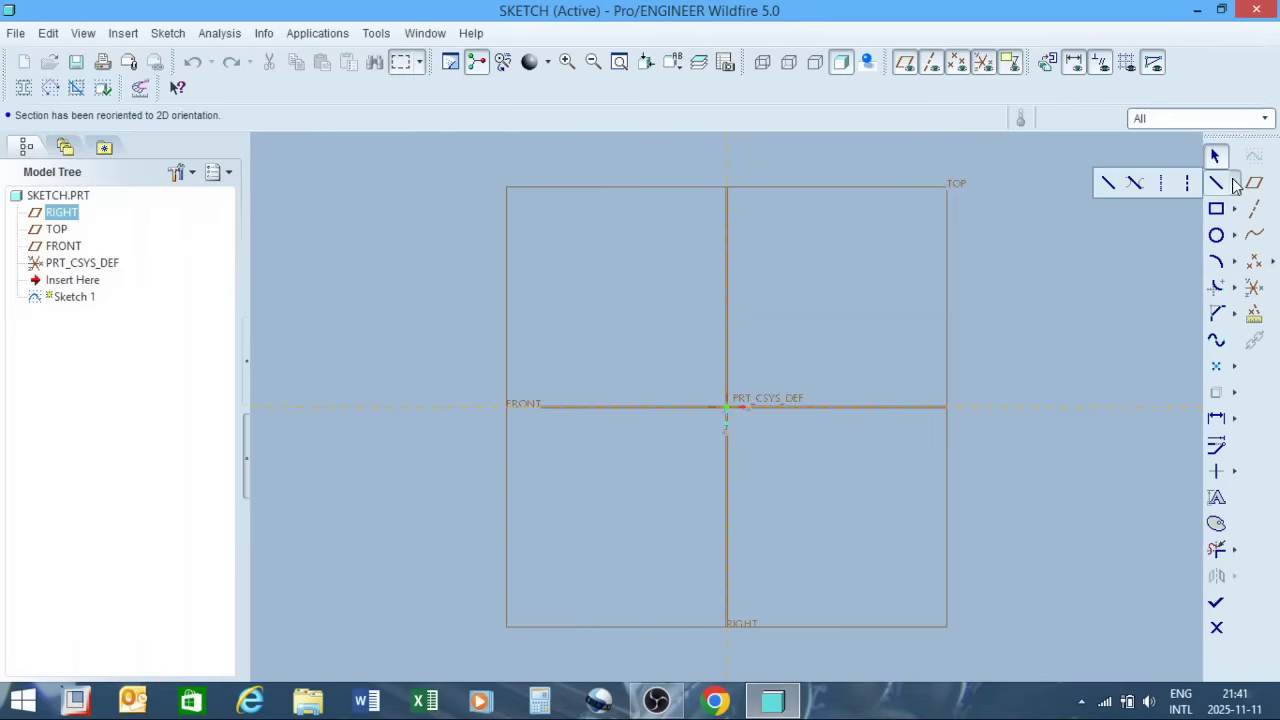
pyautogui.click(1165, 184)
pyautogui.click(730, 405)
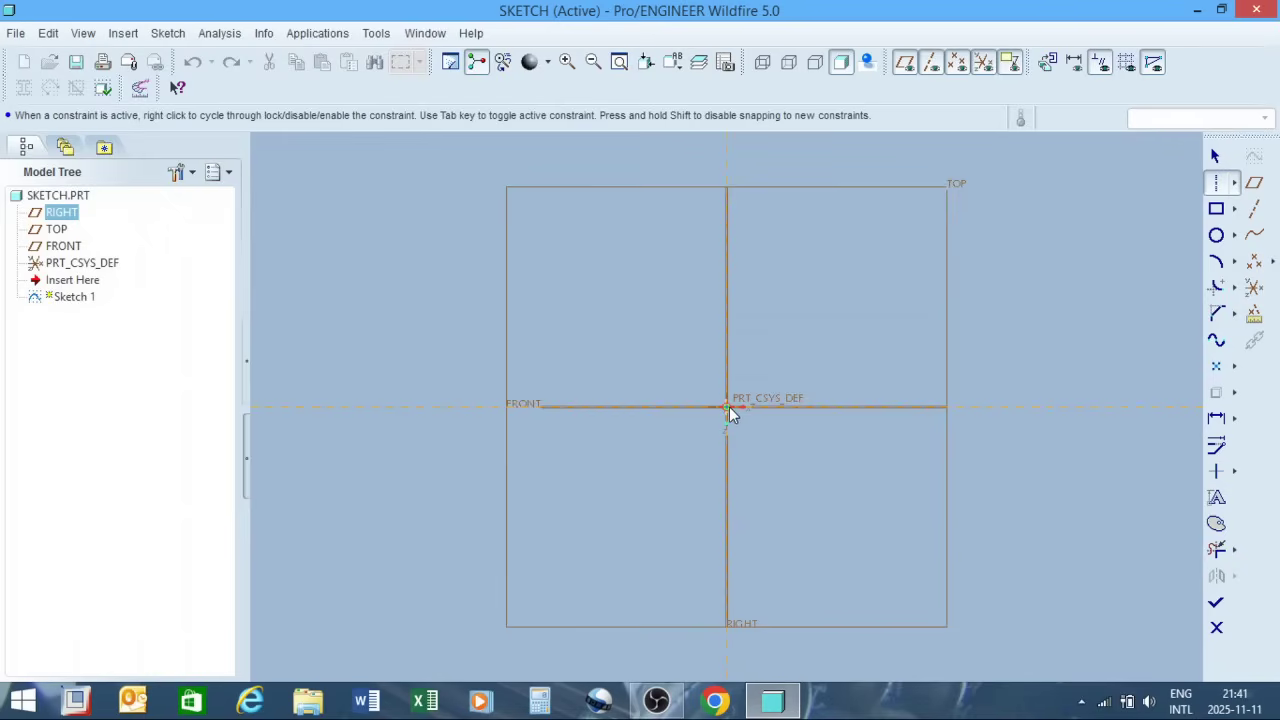
pyautogui.click(732, 352)
pyautogui.middleClick(730, 328)
pyautogui.click(730, 407)
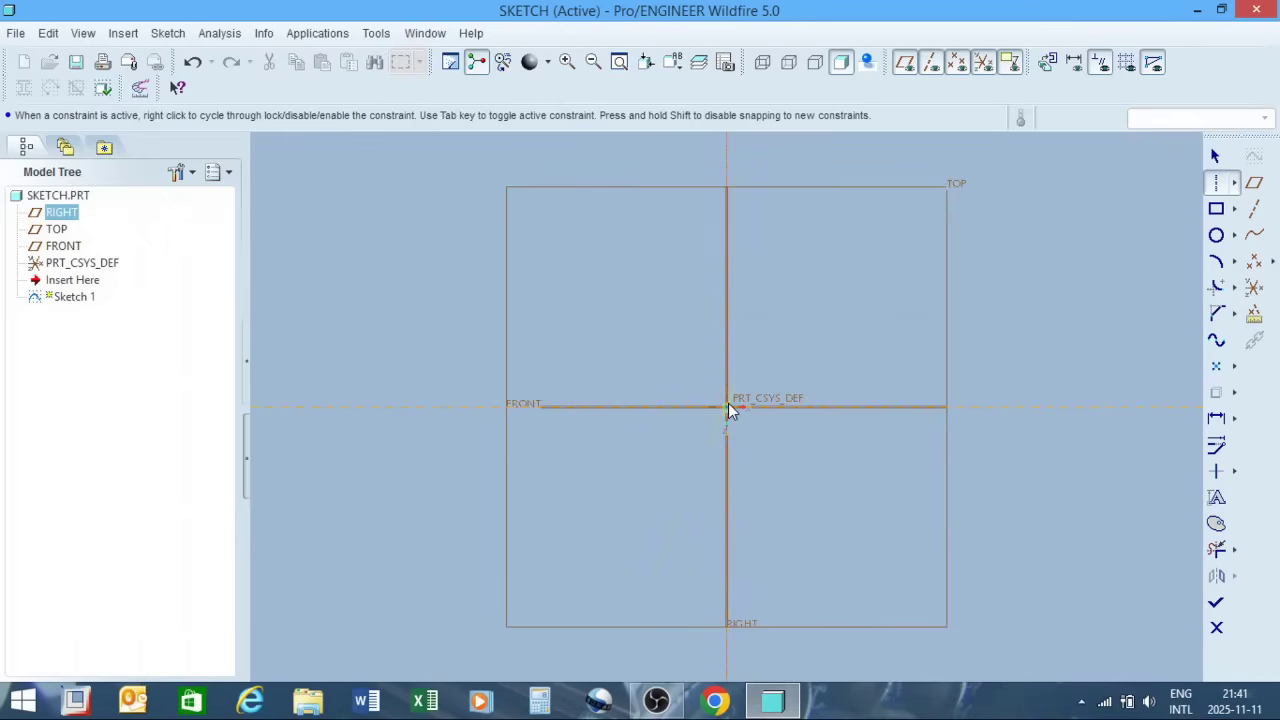
pyautogui.click(992, 407)
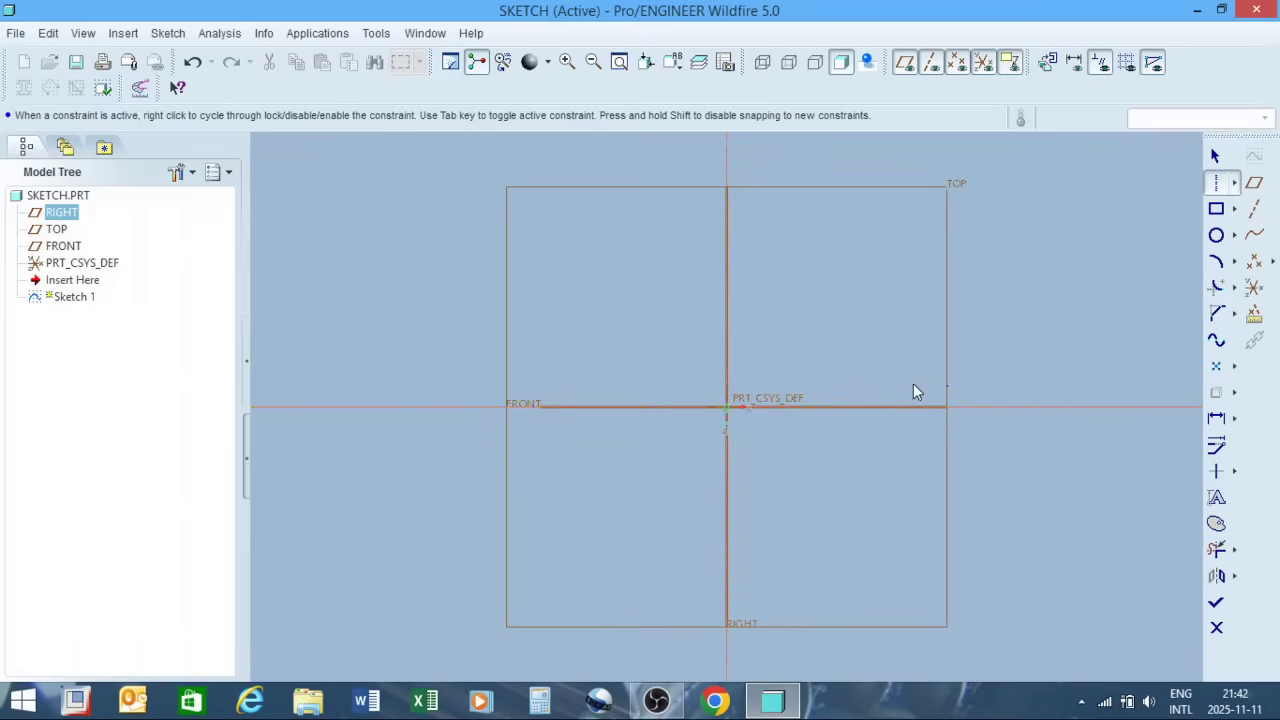
pyautogui.click(725, 406)
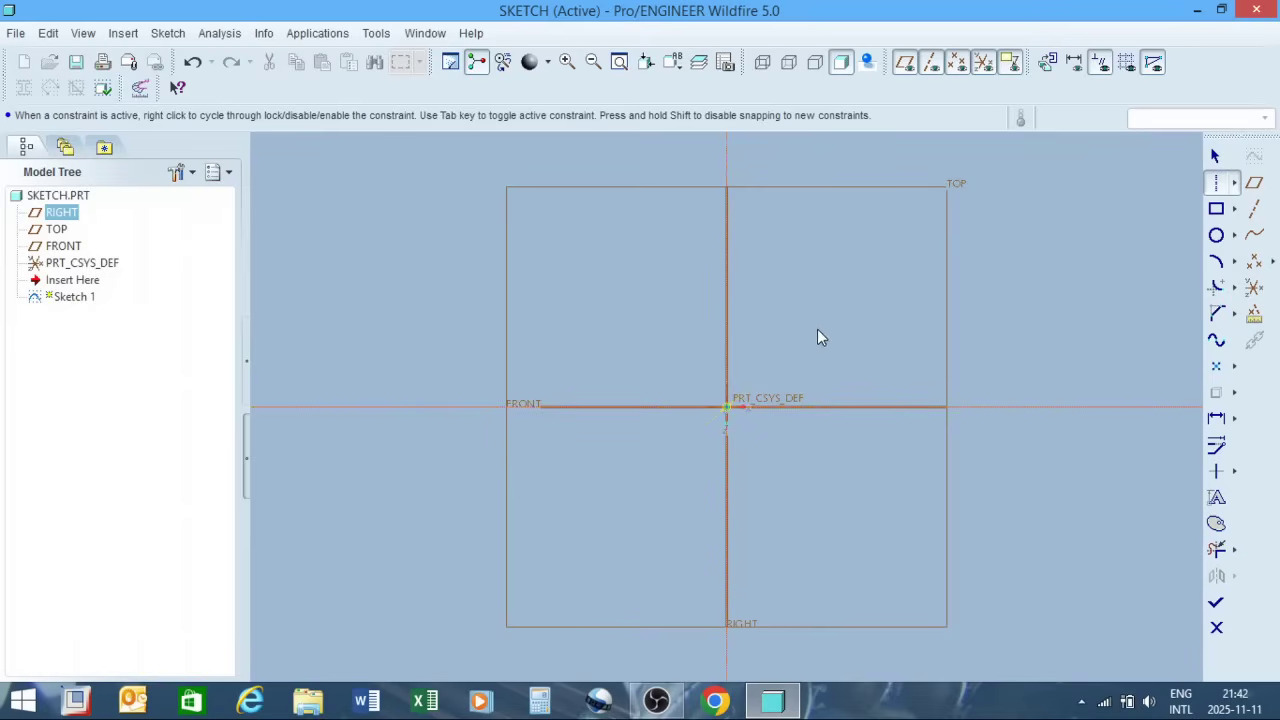
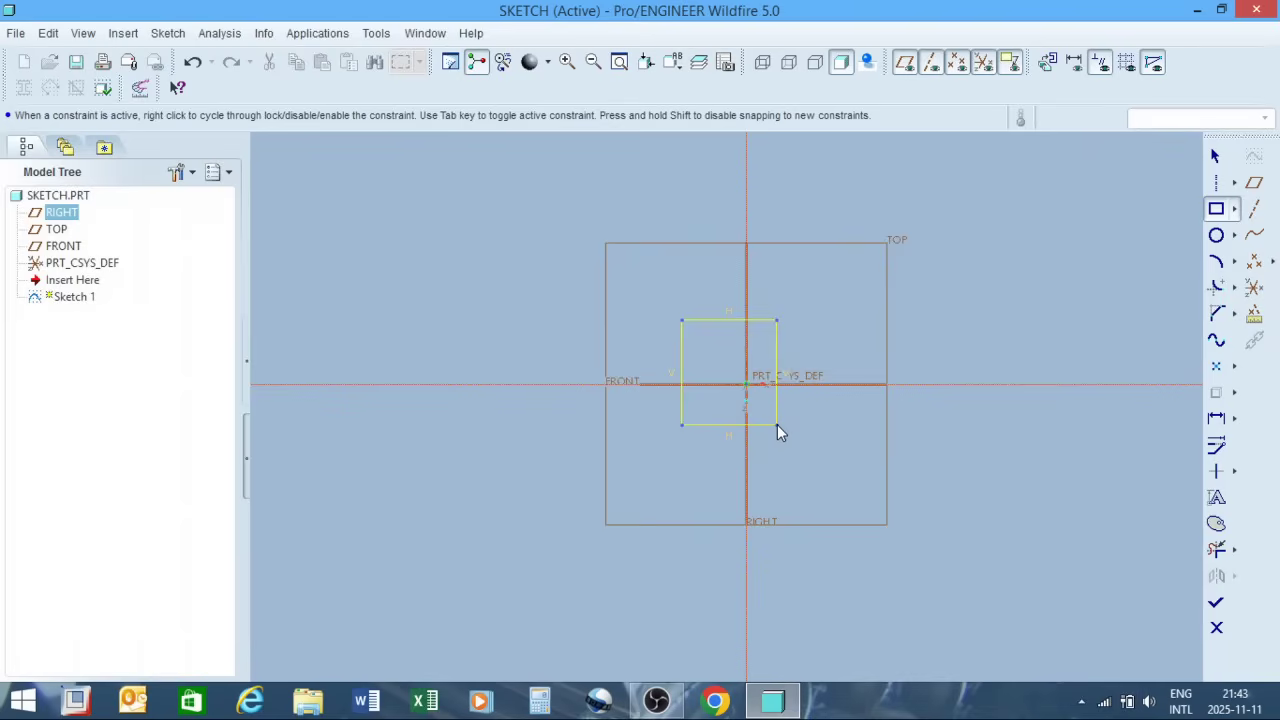
# Step: Draw a rectangle about 171 wide and 190 high around the origin, crossing both centerlines
pyautogui.click(778, 425)
pyautogui.click(1215, 156)
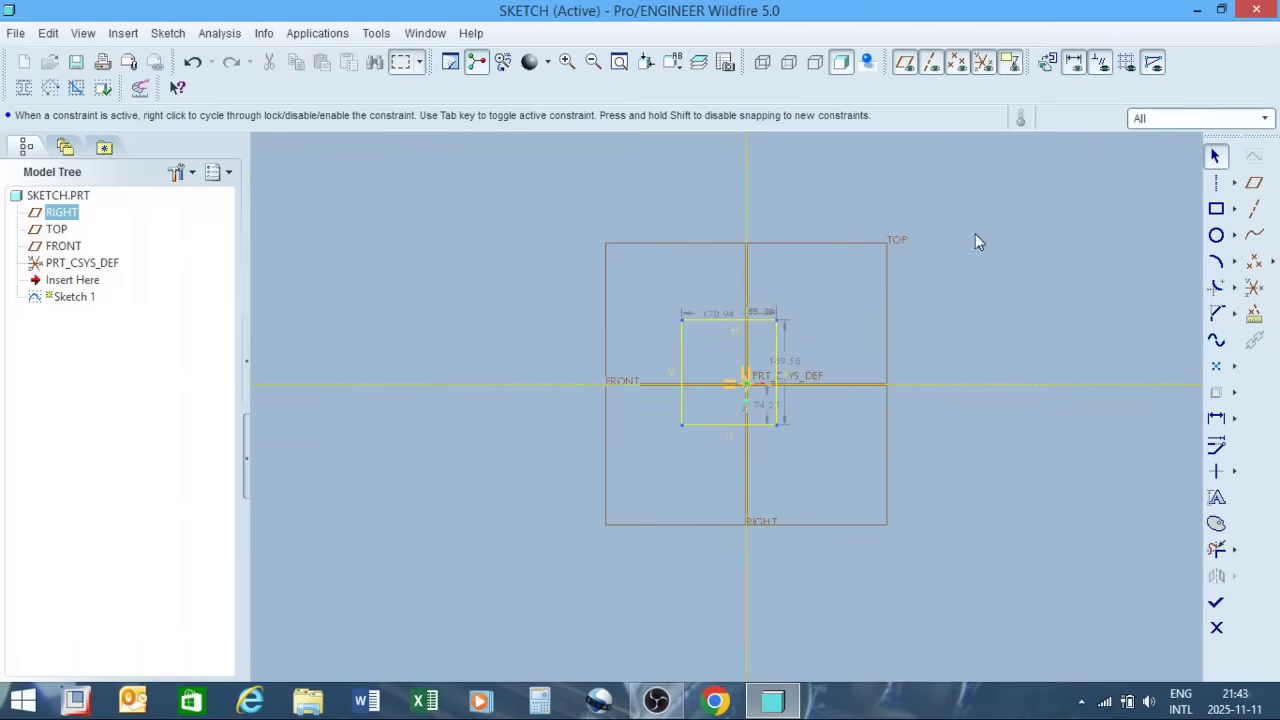
# Step: Set the rectangle's width and height to 100
pyautogui.scroll(3, 792, 333)
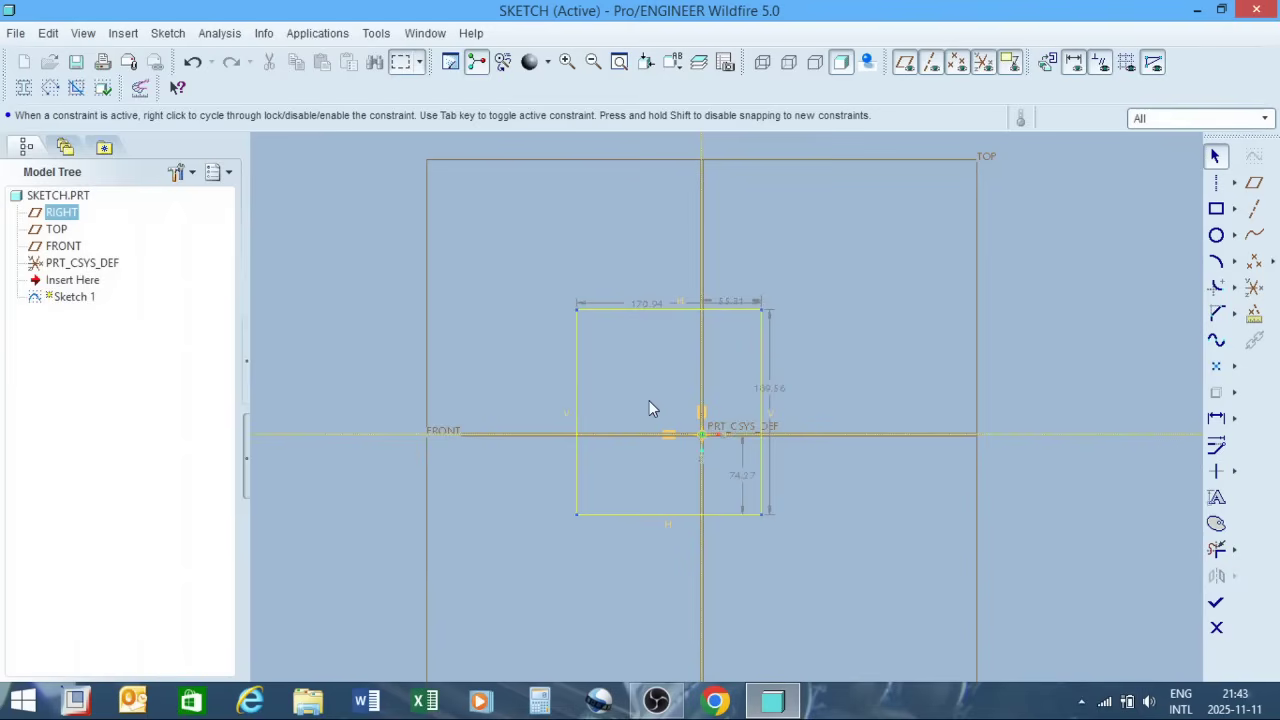
pyautogui.doubleClick(649, 306)
pyautogui.write('100')
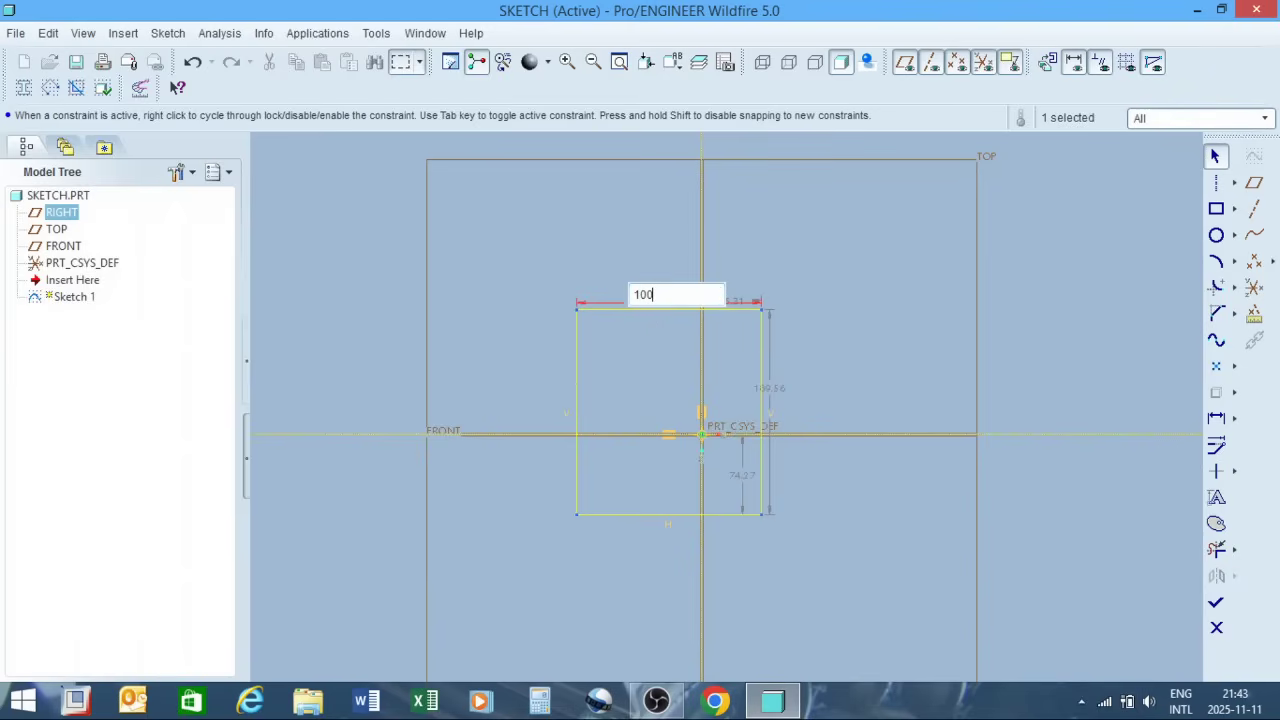
pyautogui.press('Return')
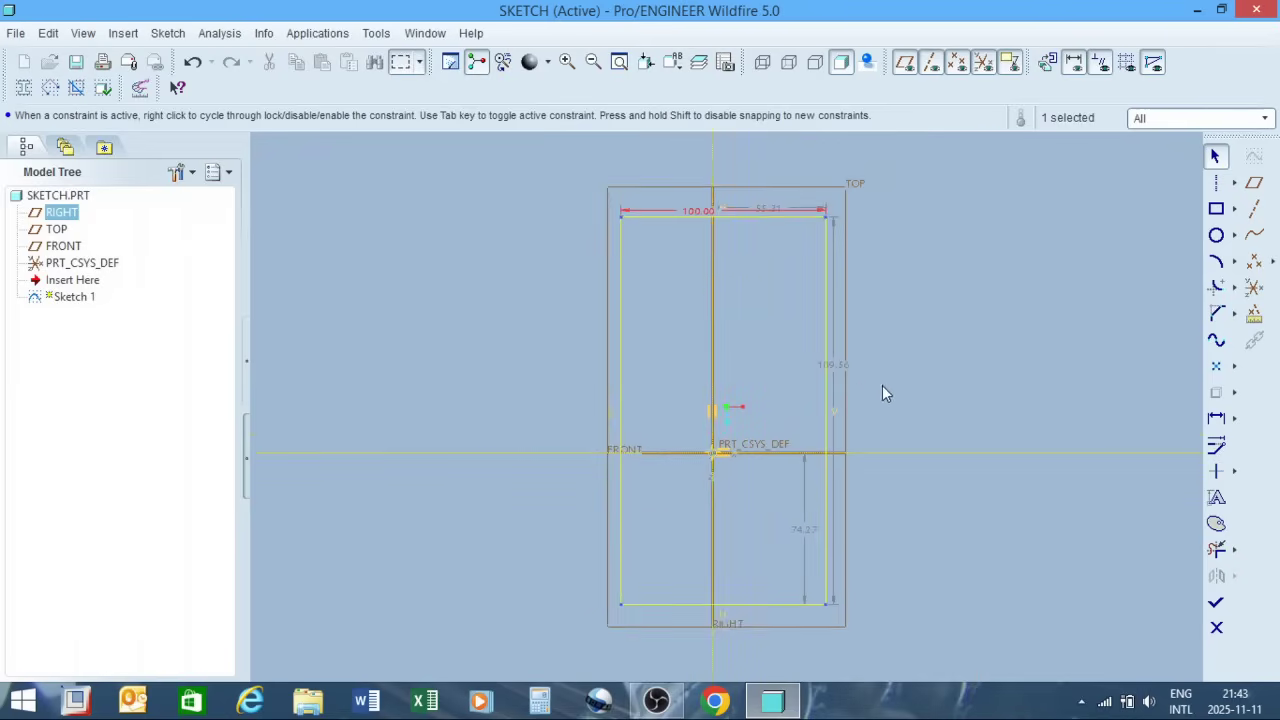
pyautogui.doubleClick(840, 364)
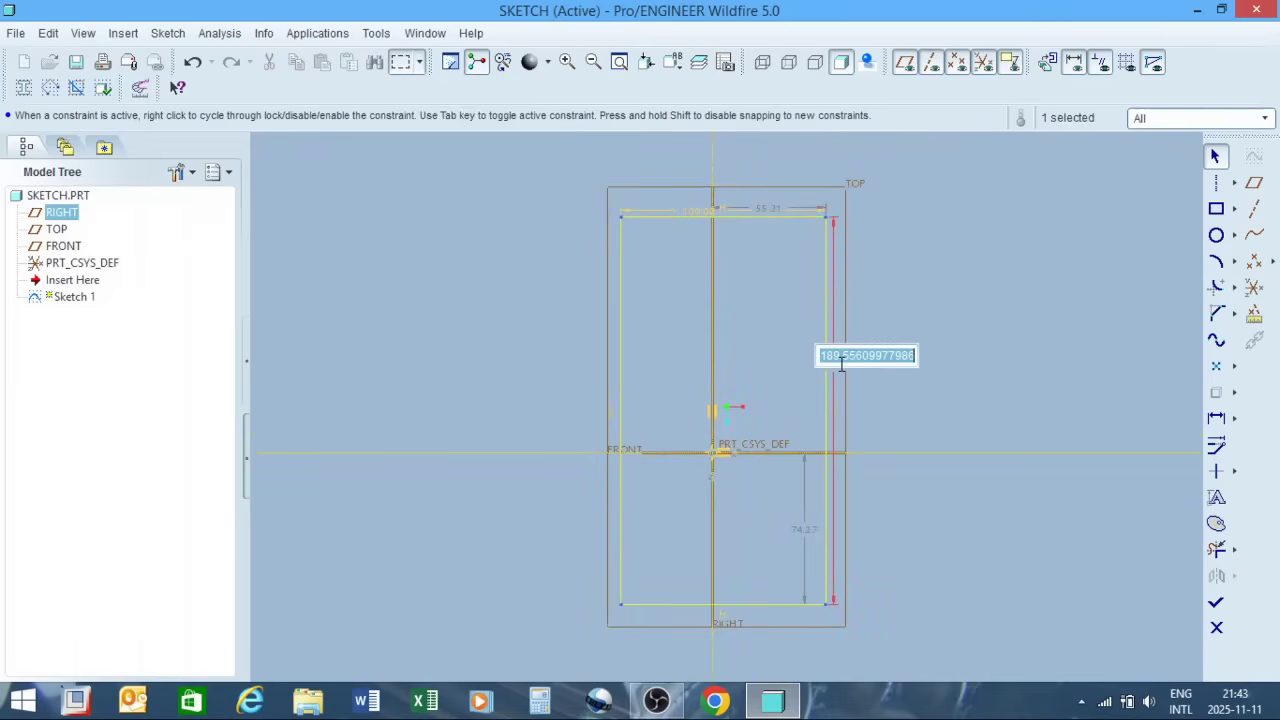
pyautogui.write('100')
pyautogui.press('Return')
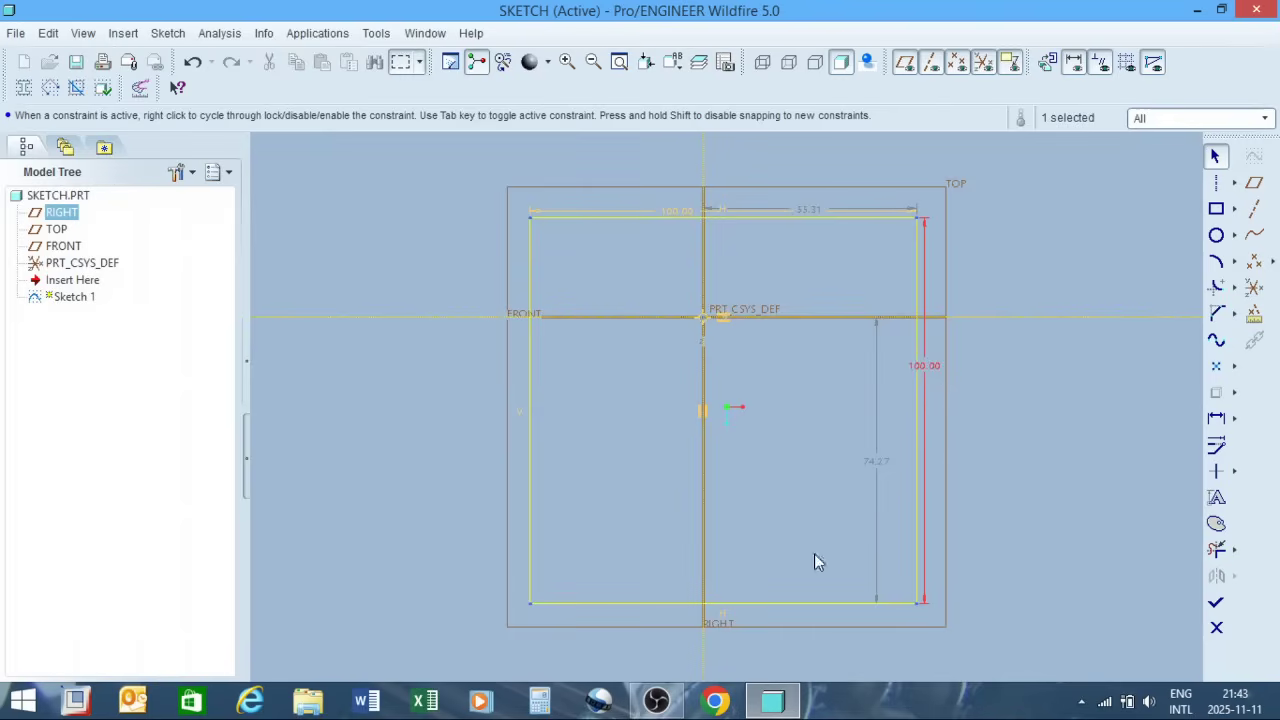
# Step: Set the distances from the rectangle's lower edge to the horizontal centerline and from its right edge to the vertical centerline to 50
pyautogui.scroll(-2, 665, 500)
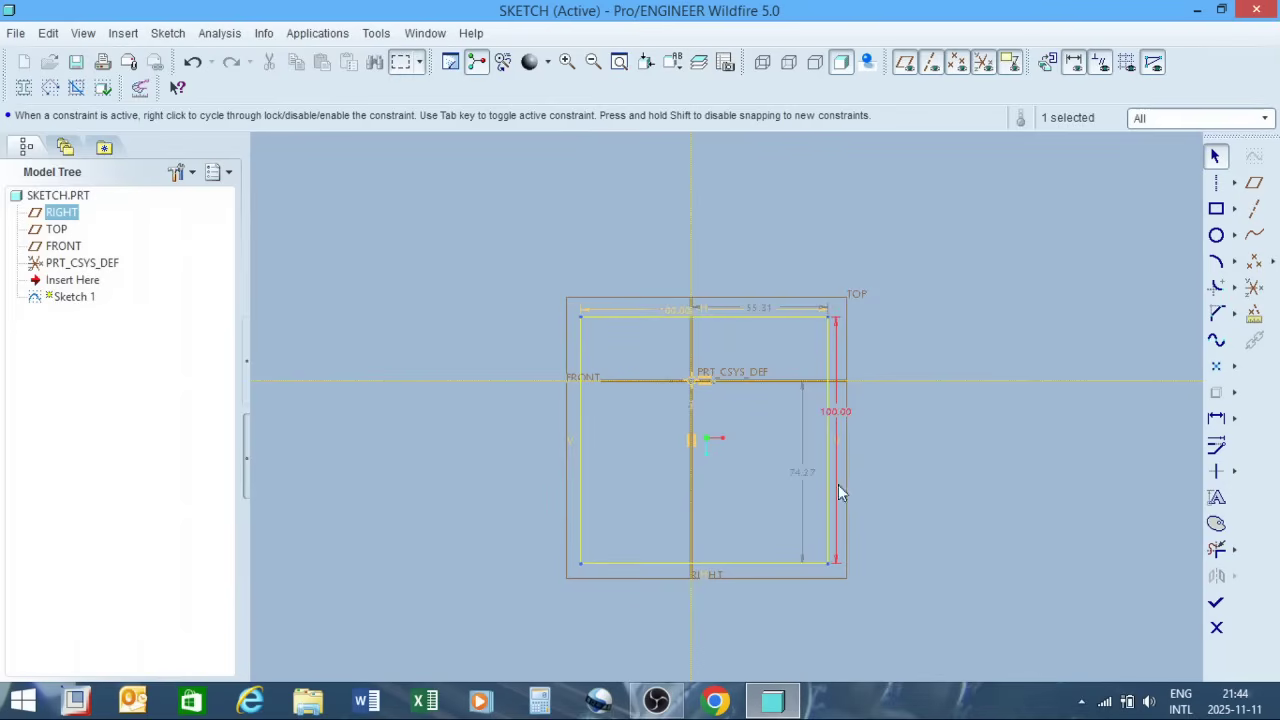
pyautogui.doubleClick(809, 474)
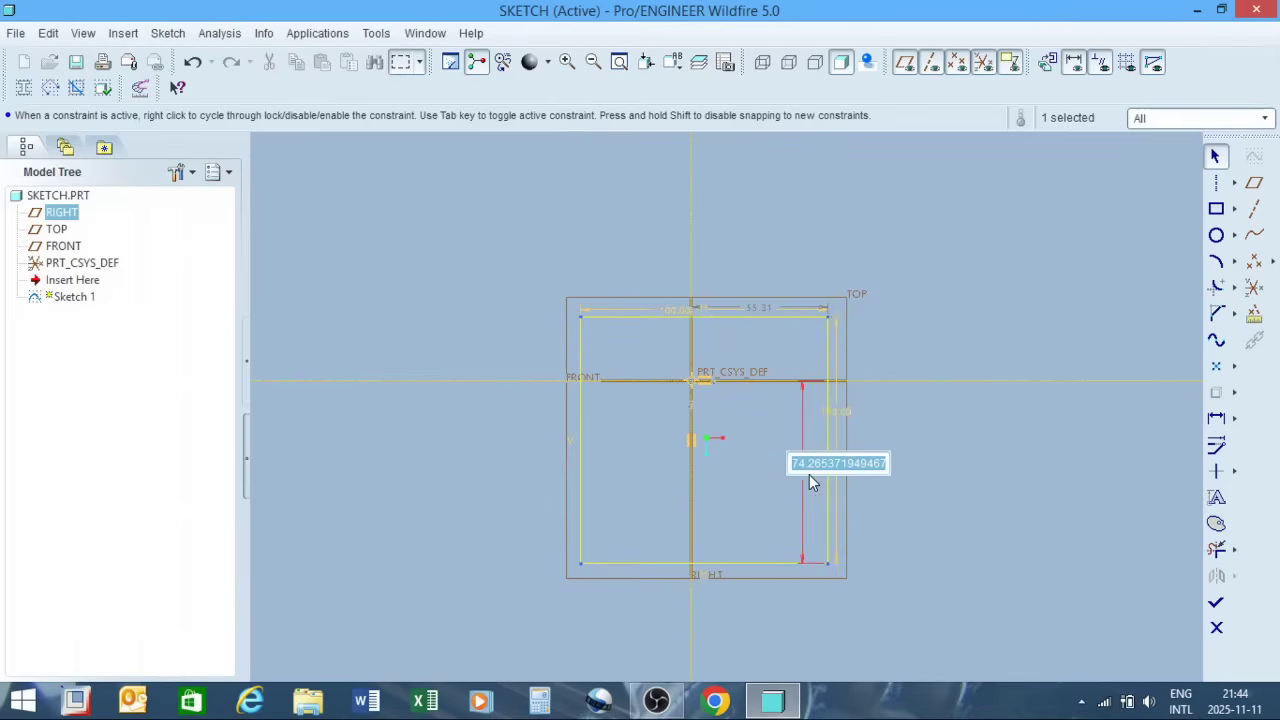
pyautogui.write('50')
pyautogui.press('Return')
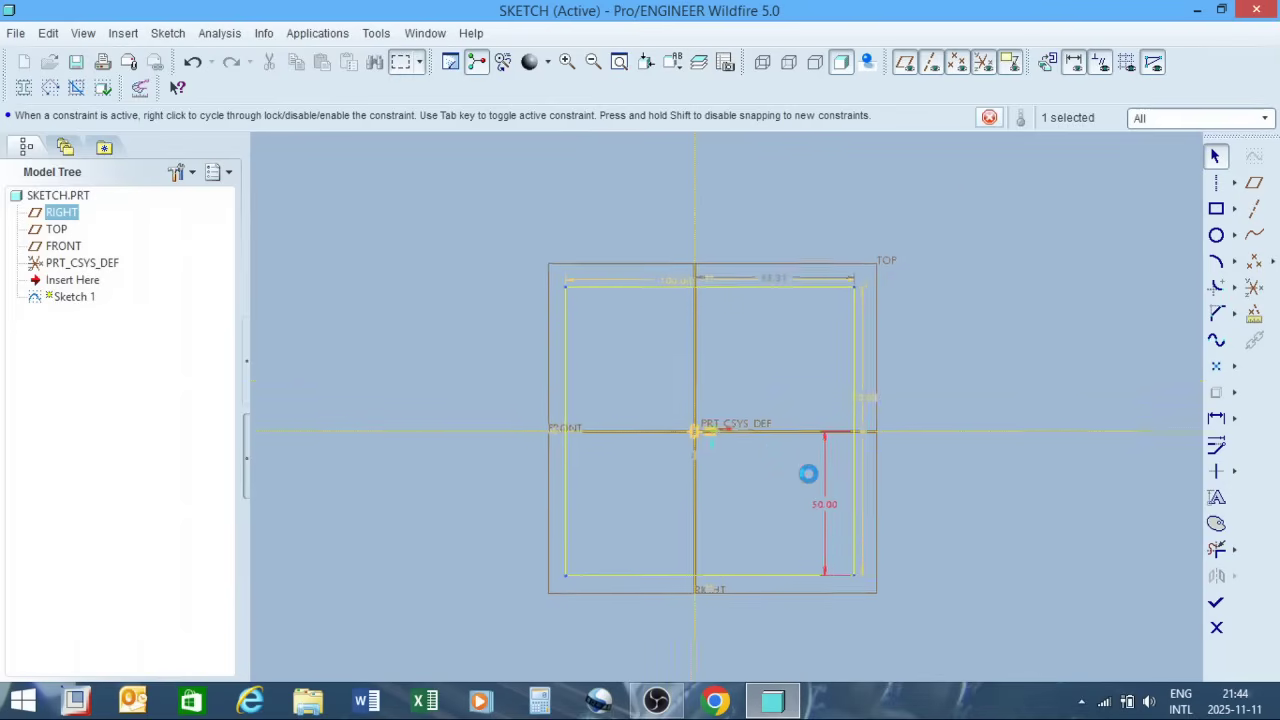
pyautogui.doubleClick(813, 208)
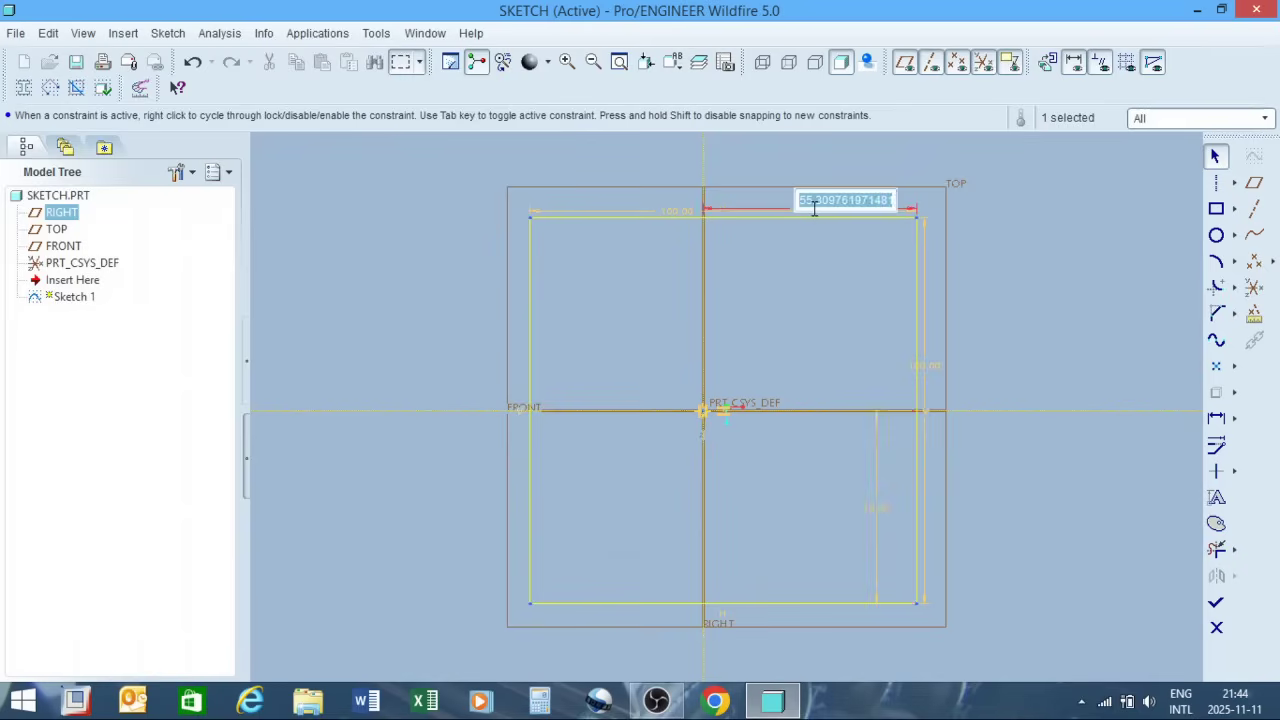
pyautogui.write('50')
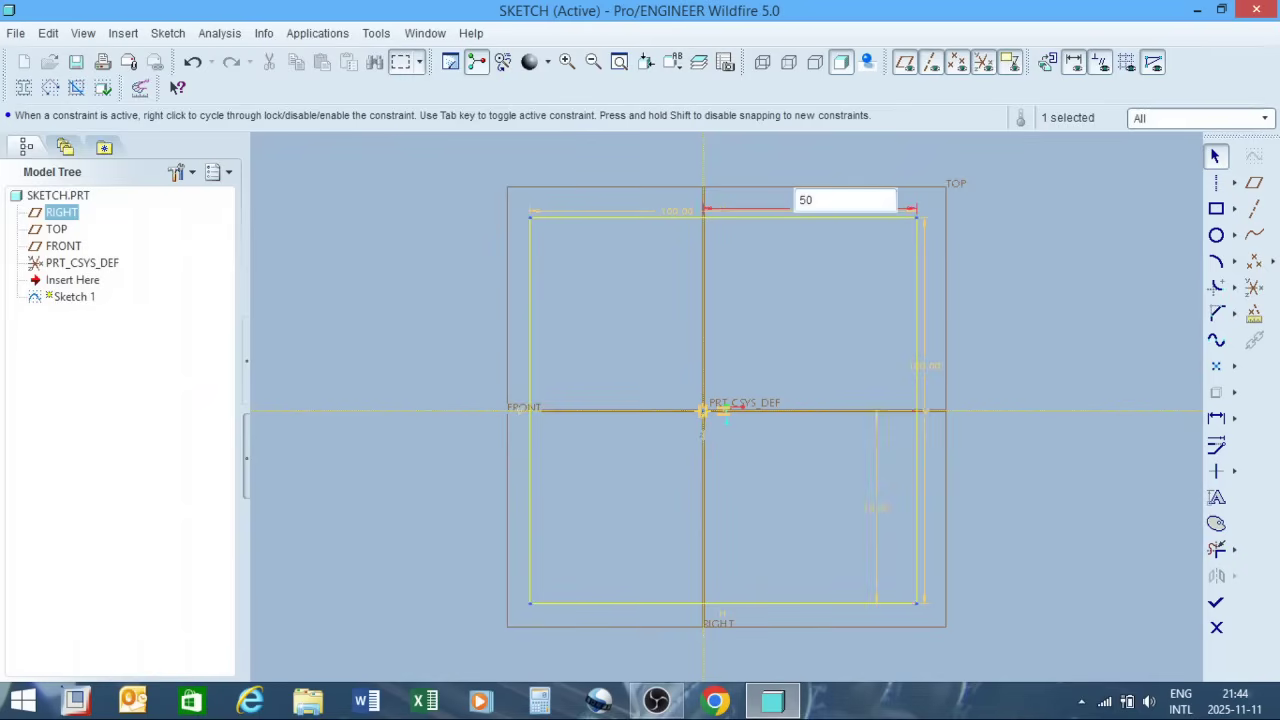
pyautogui.press('Return')
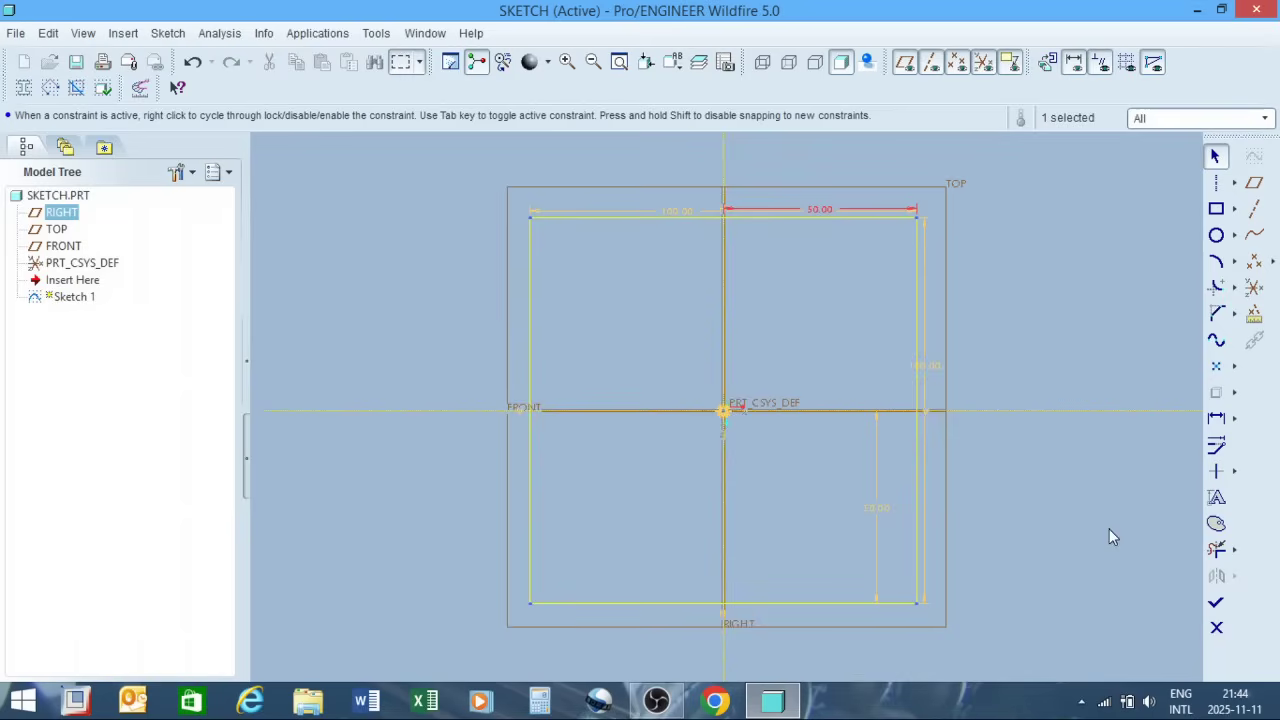
# Step: Set the rectangle's overall width and height to 76
pyautogui.doubleClick(680, 211)
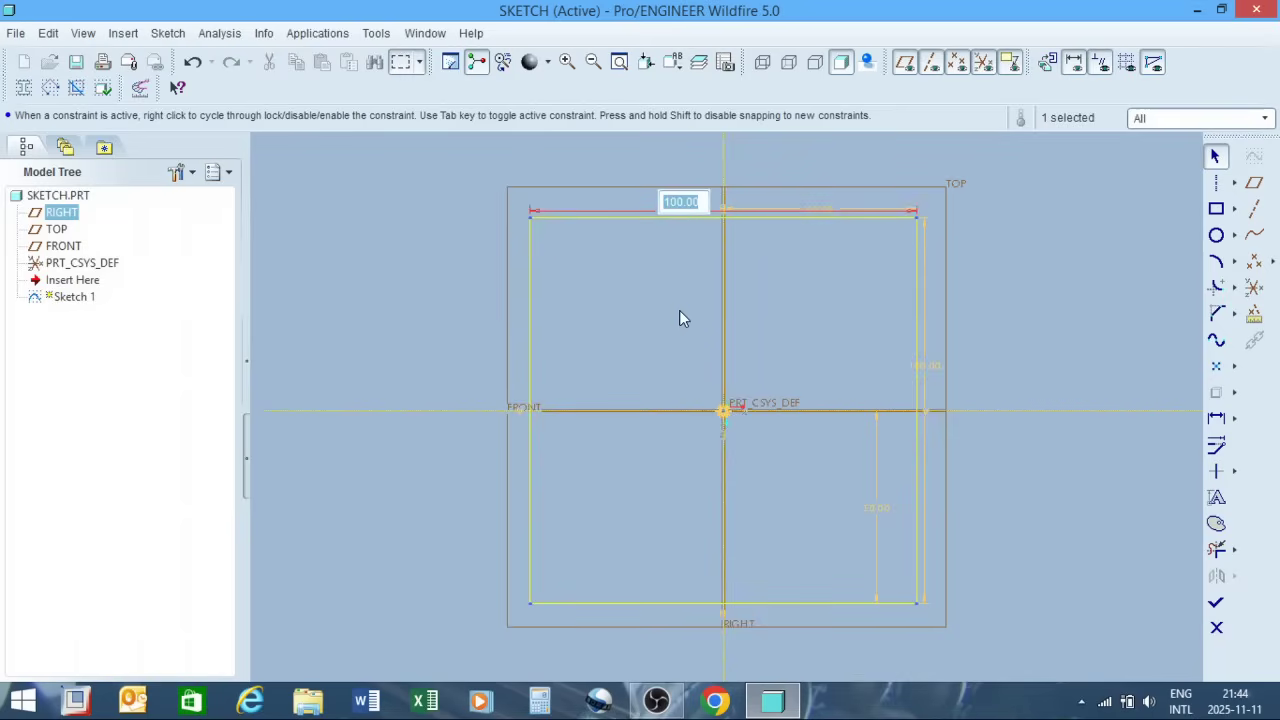
pyautogui.write('76')
pyautogui.press('Return')
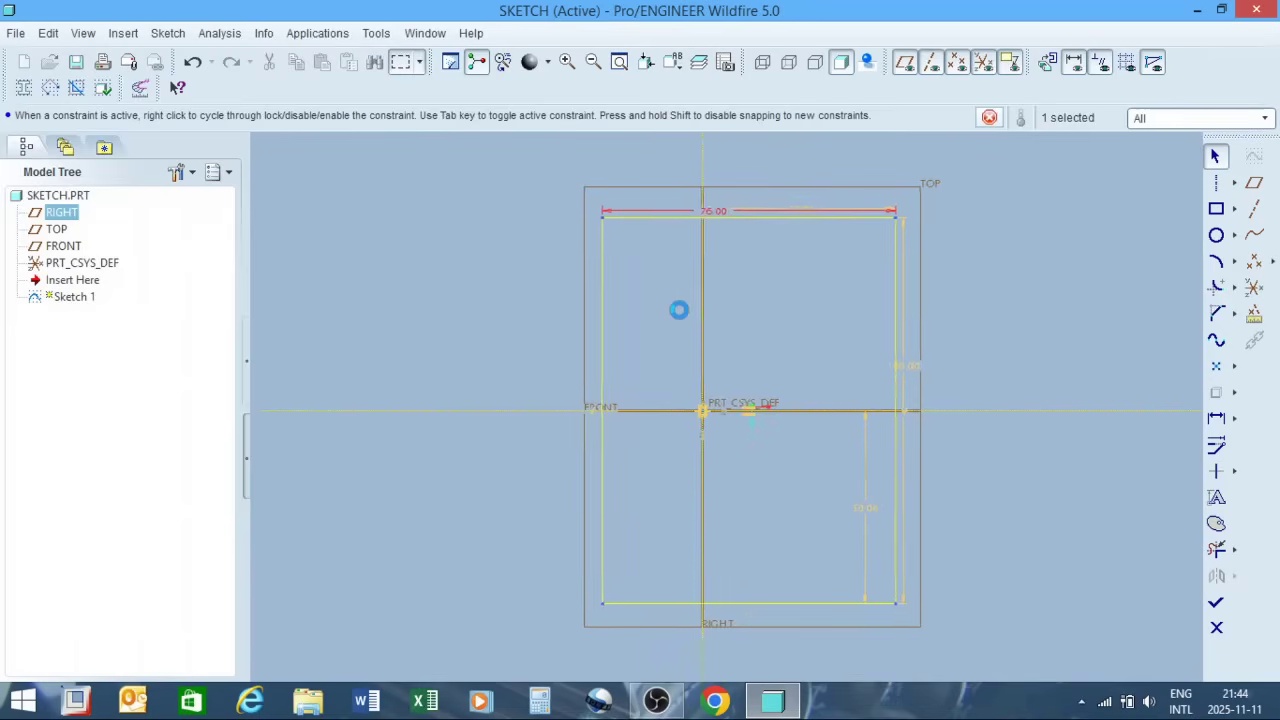
pyautogui.doubleClick(877, 368)
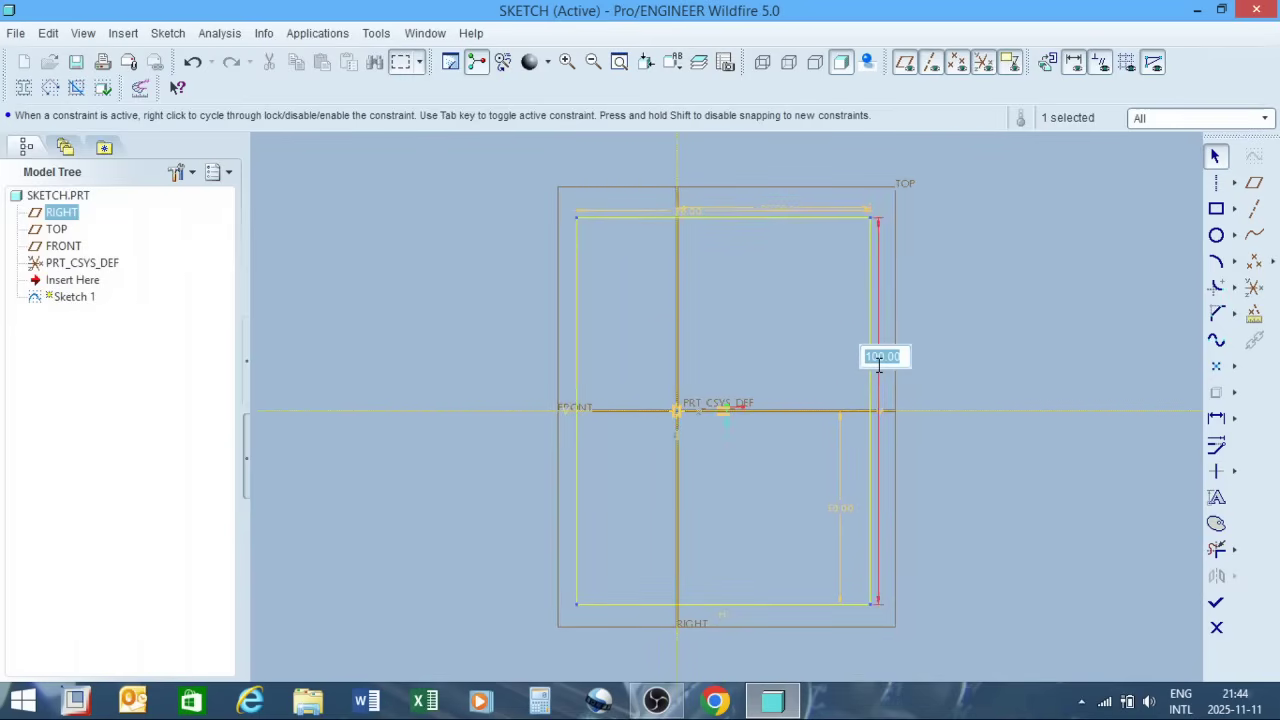
pyautogui.write('76')
pyautogui.press('Return')
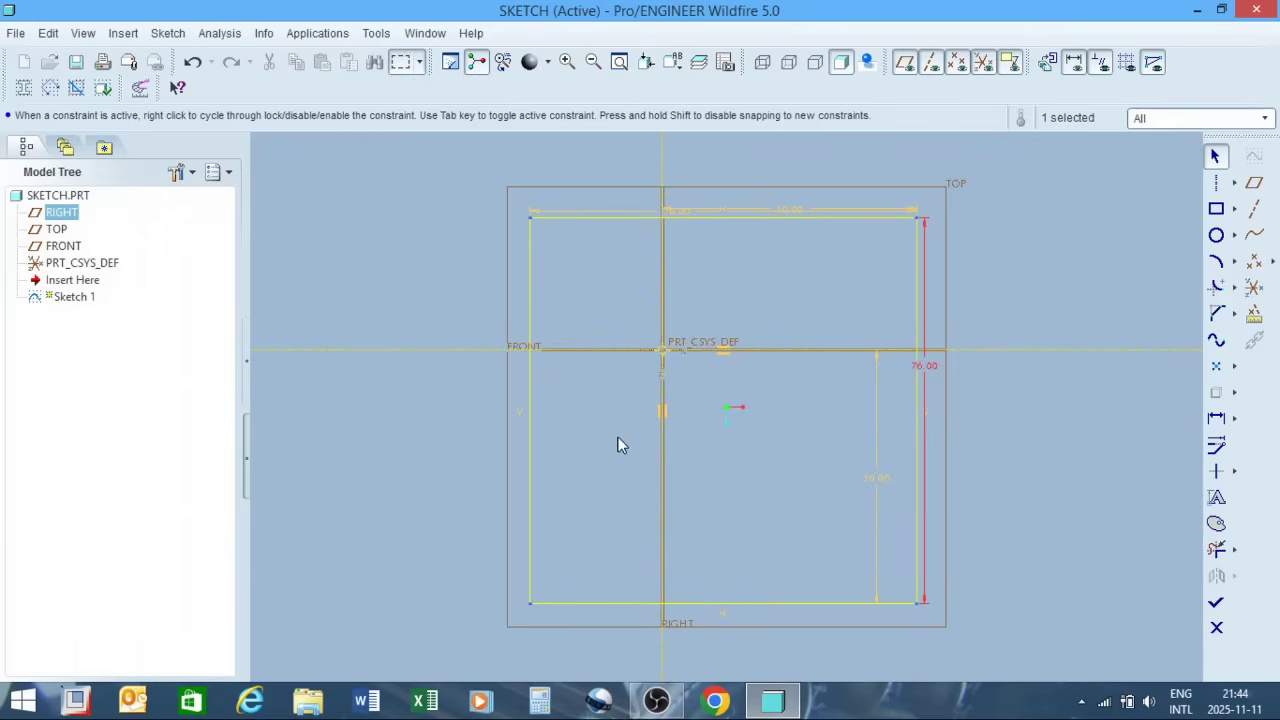
# Step: Apply a symmetric constraint to the rectangle's two upper corners about the vertical centerline
pyautogui.scroll(-4, 614, 460)
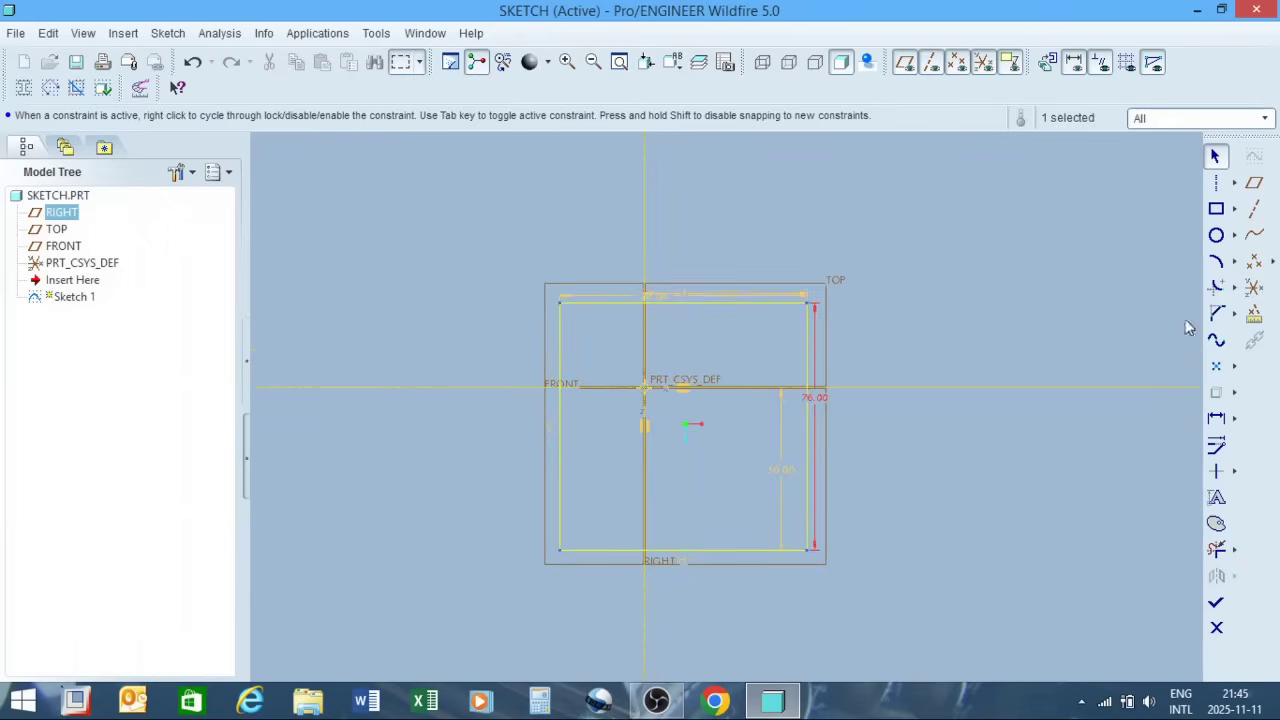
pyautogui.click(1237, 475)
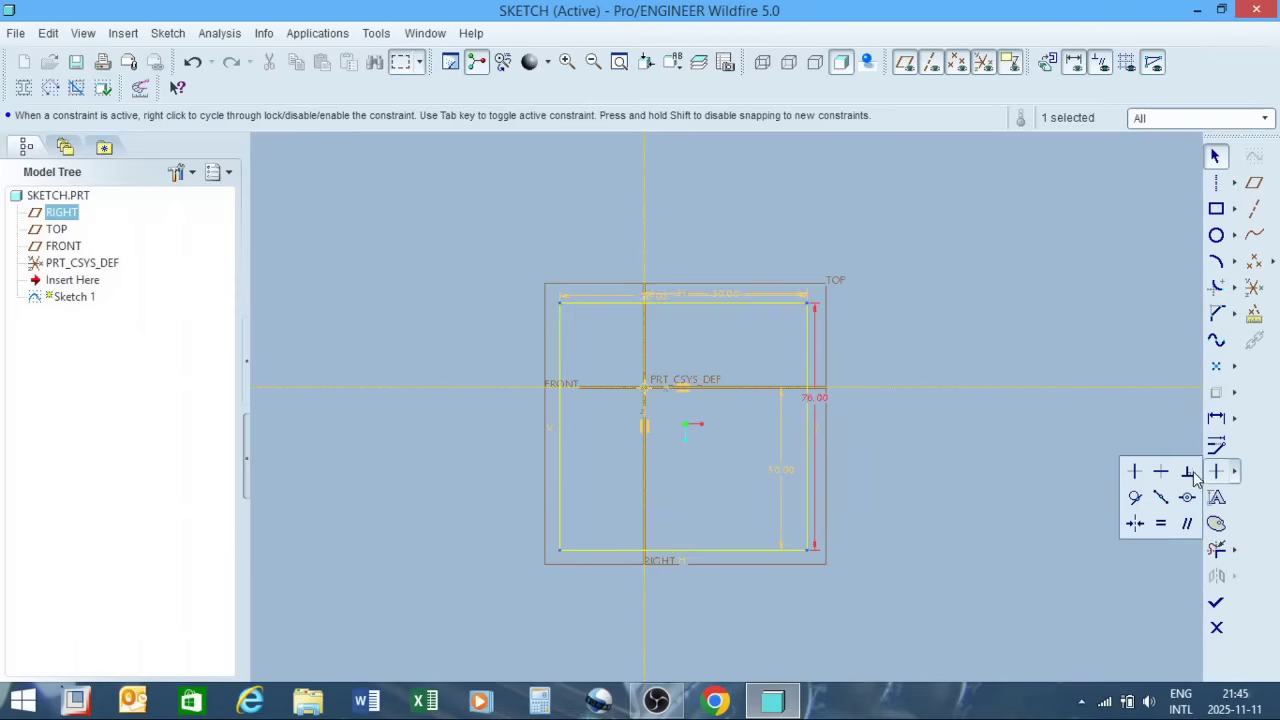
pyautogui.click(1136, 526)
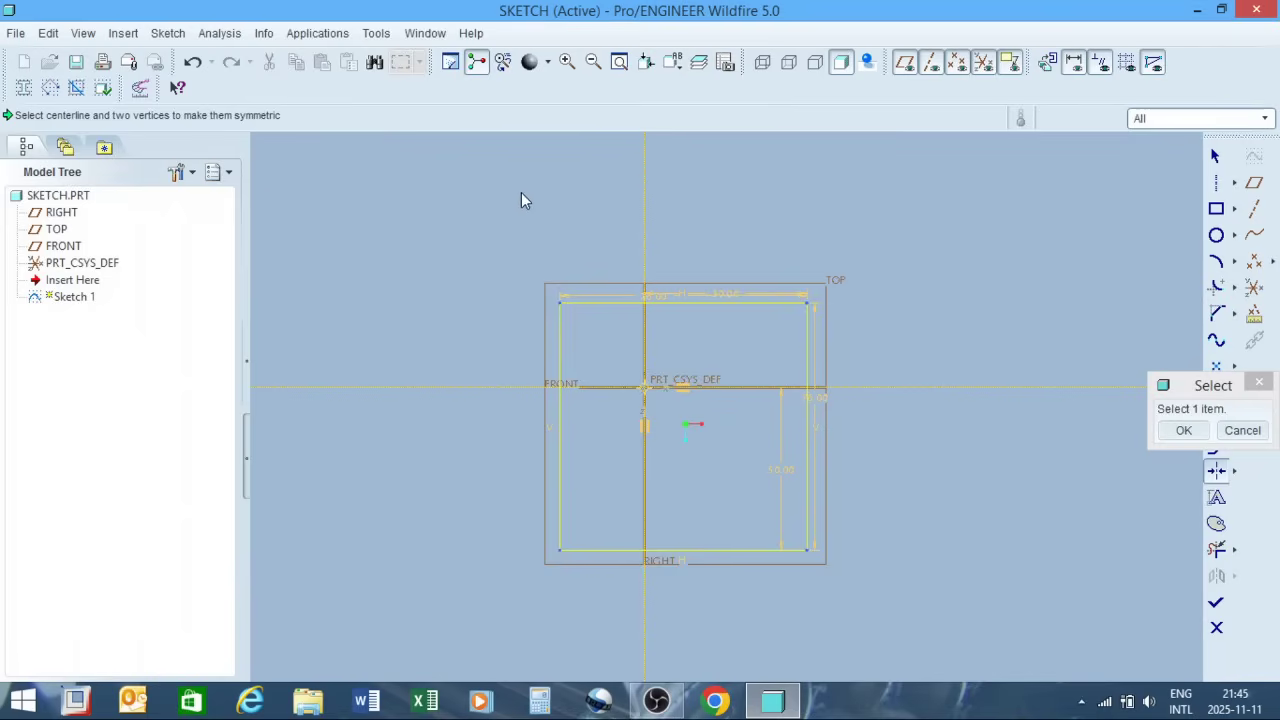
pyautogui.click(644, 205)
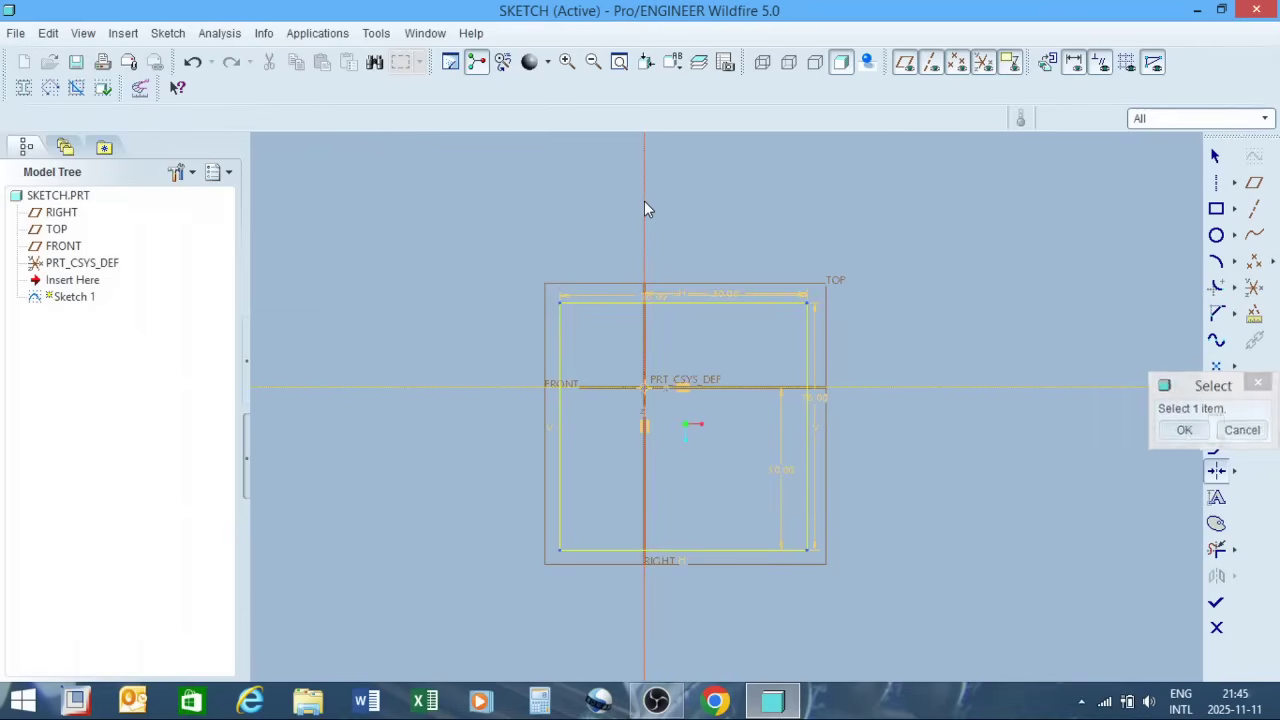
pyautogui.click(559, 300)
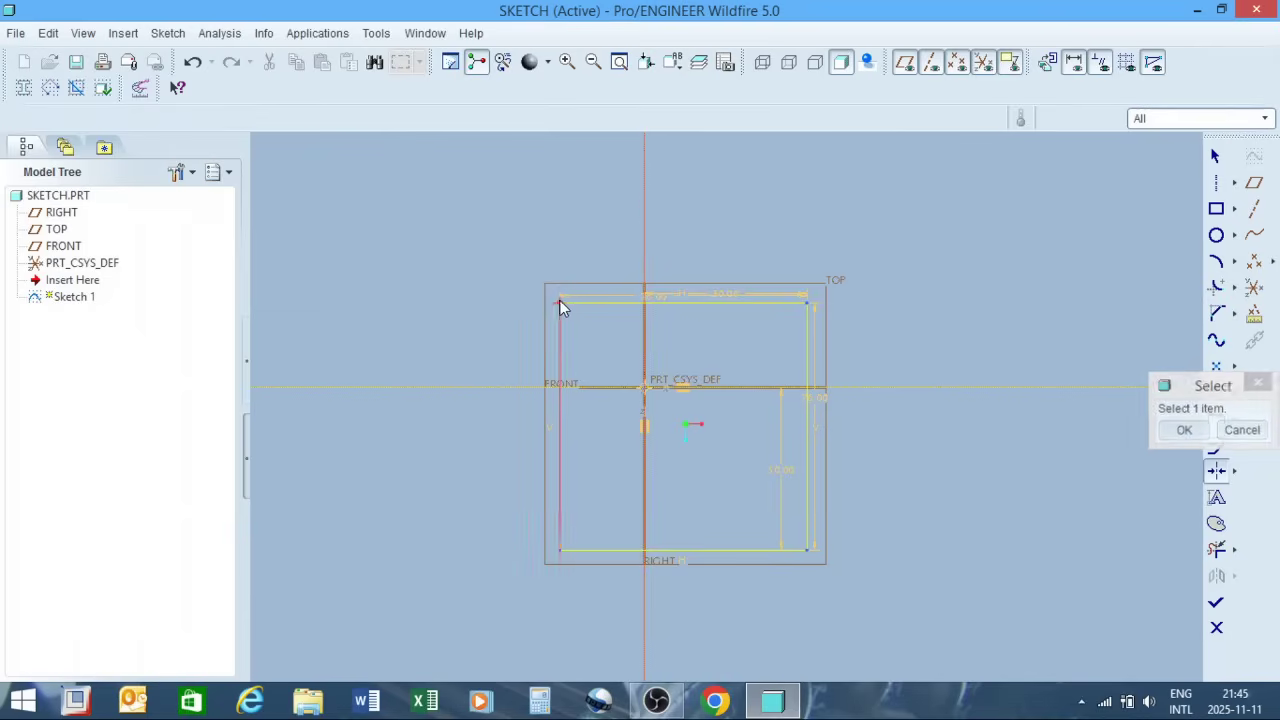
pyautogui.click(806, 303)
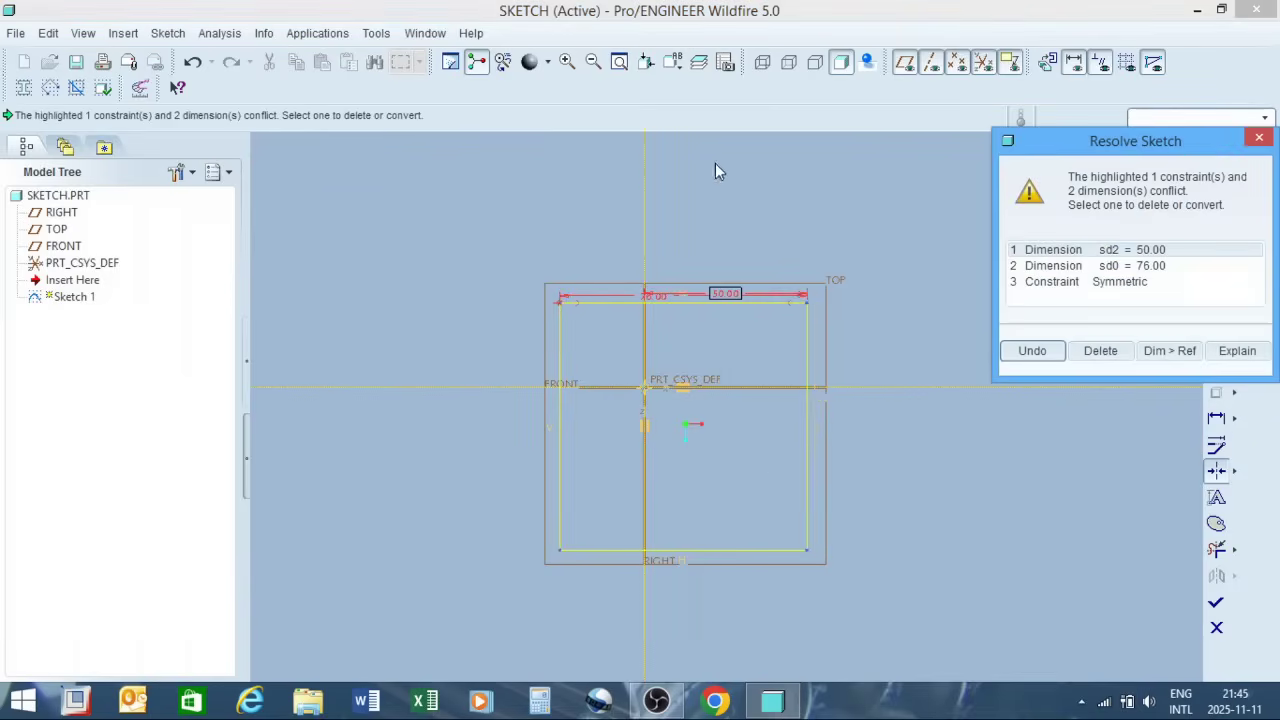
# Step: Resolve the sketch conflict by deleting the 50 dimension between the rectangle's right edge and the vertical centerline
pyautogui.click(1130, 256)
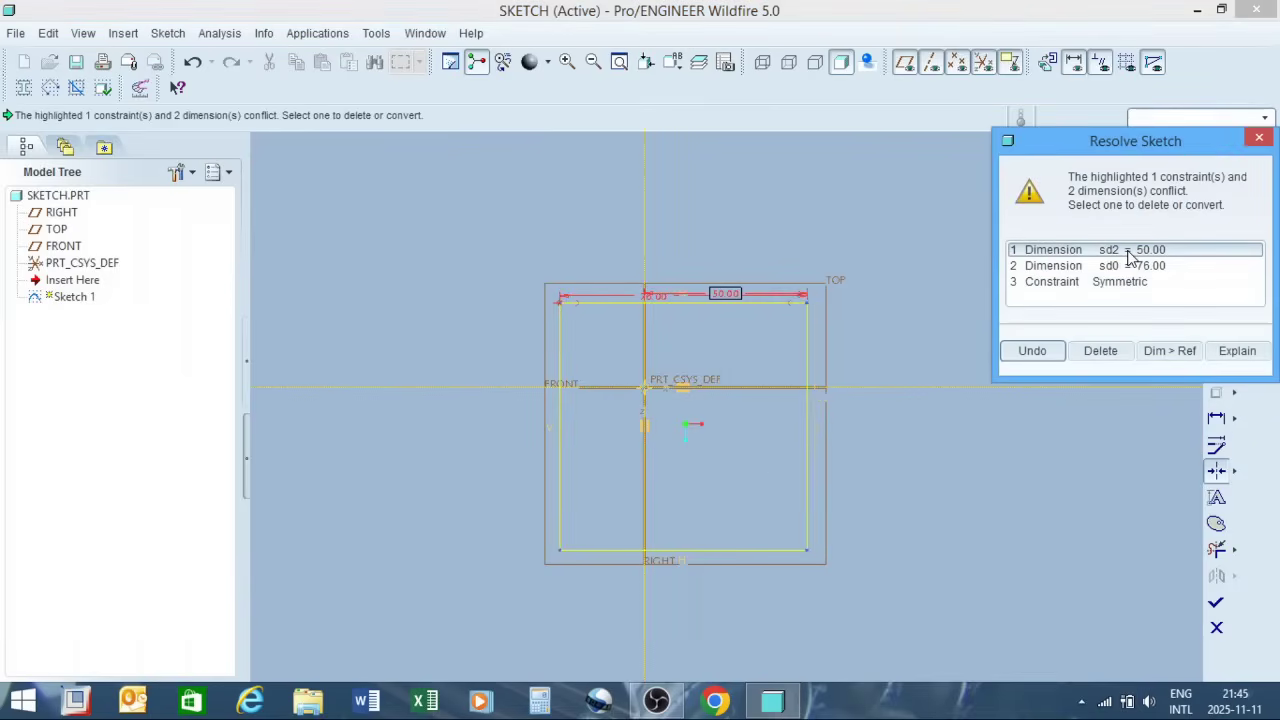
pyautogui.click(1100, 266)
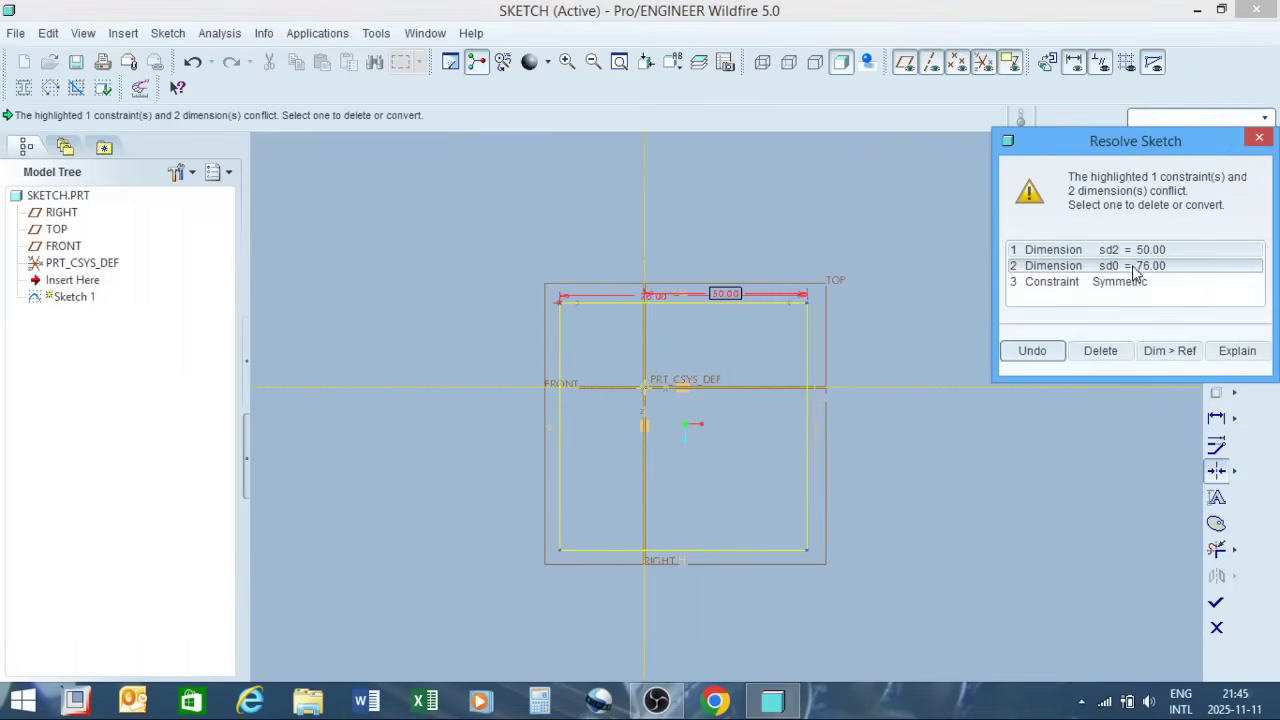
pyautogui.click(1134, 268)
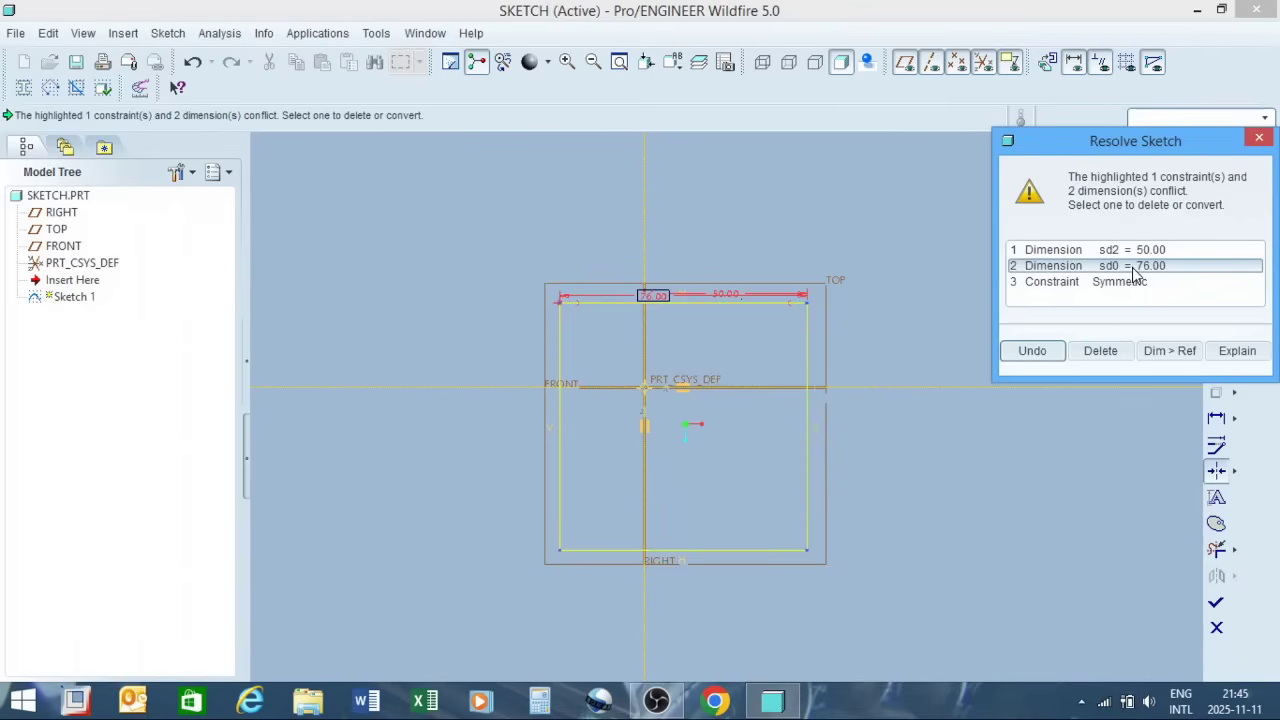
pyautogui.click(1128, 284)
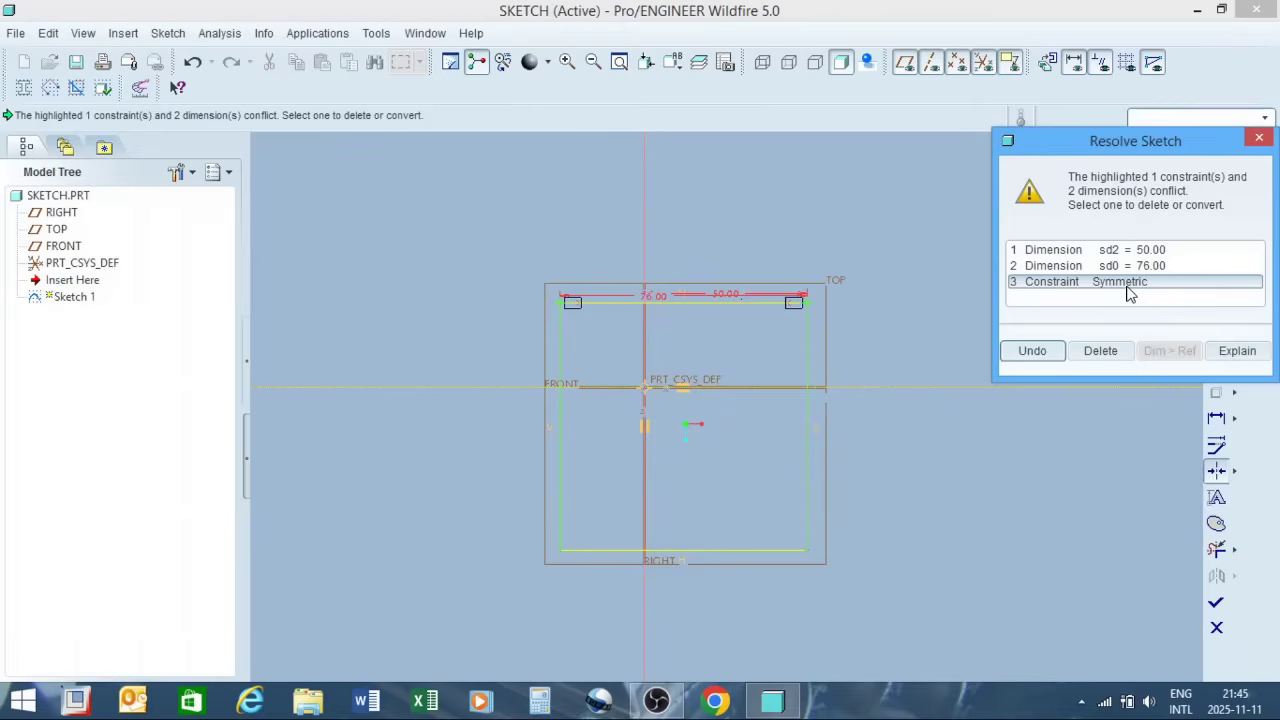
pyautogui.click(1155, 252)
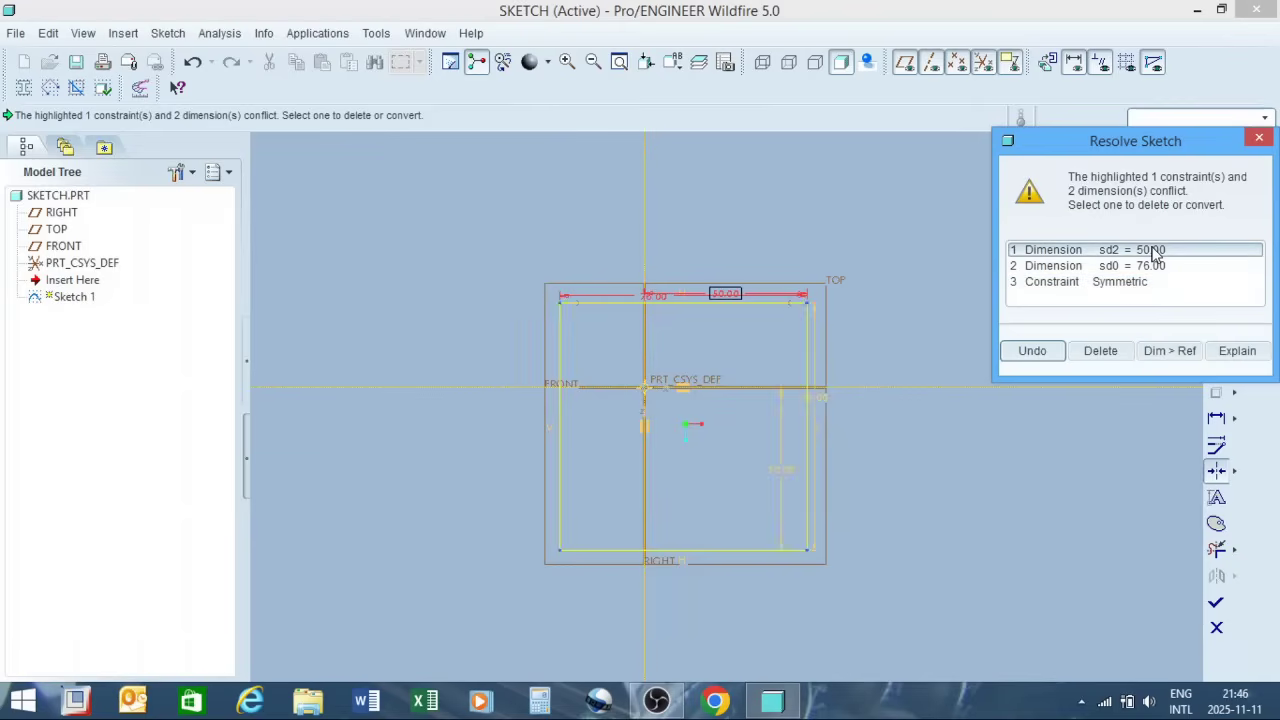
pyautogui.click(1103, 352)
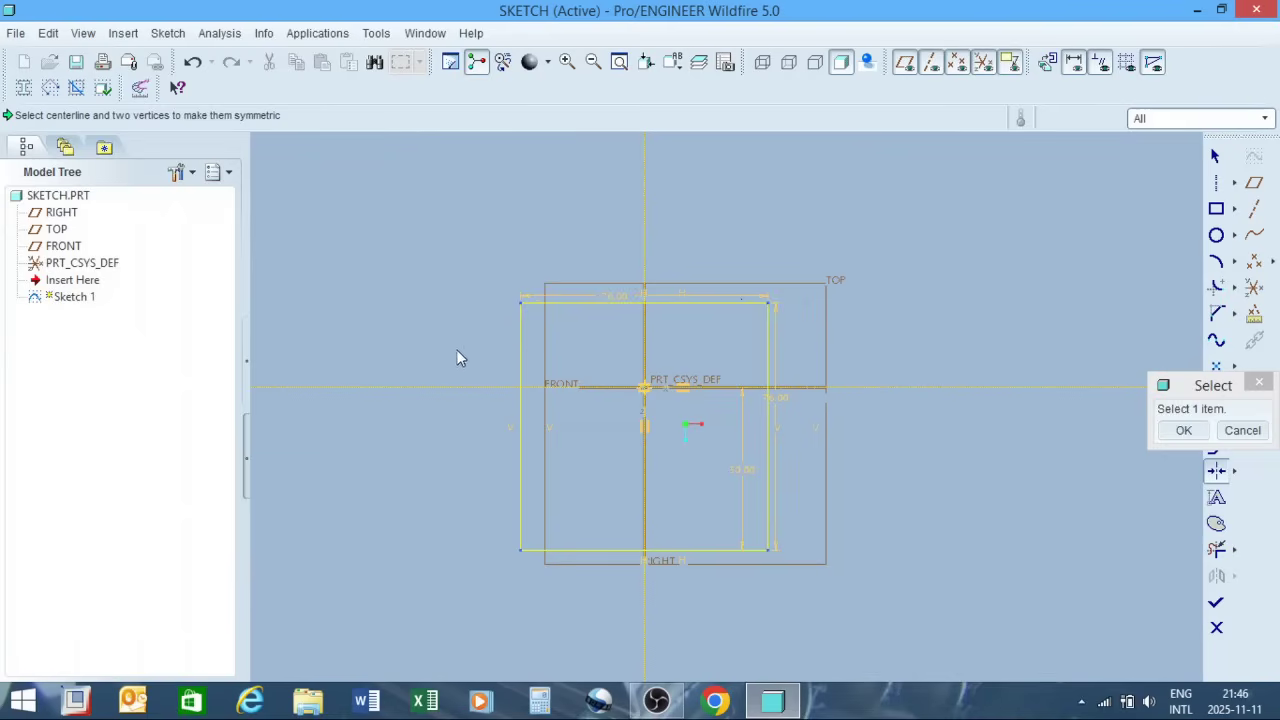
# Step: Apply a symmetric constraint to the rectangle's two left corners about the horizontal centerline
pyautogui.click(485, 387)
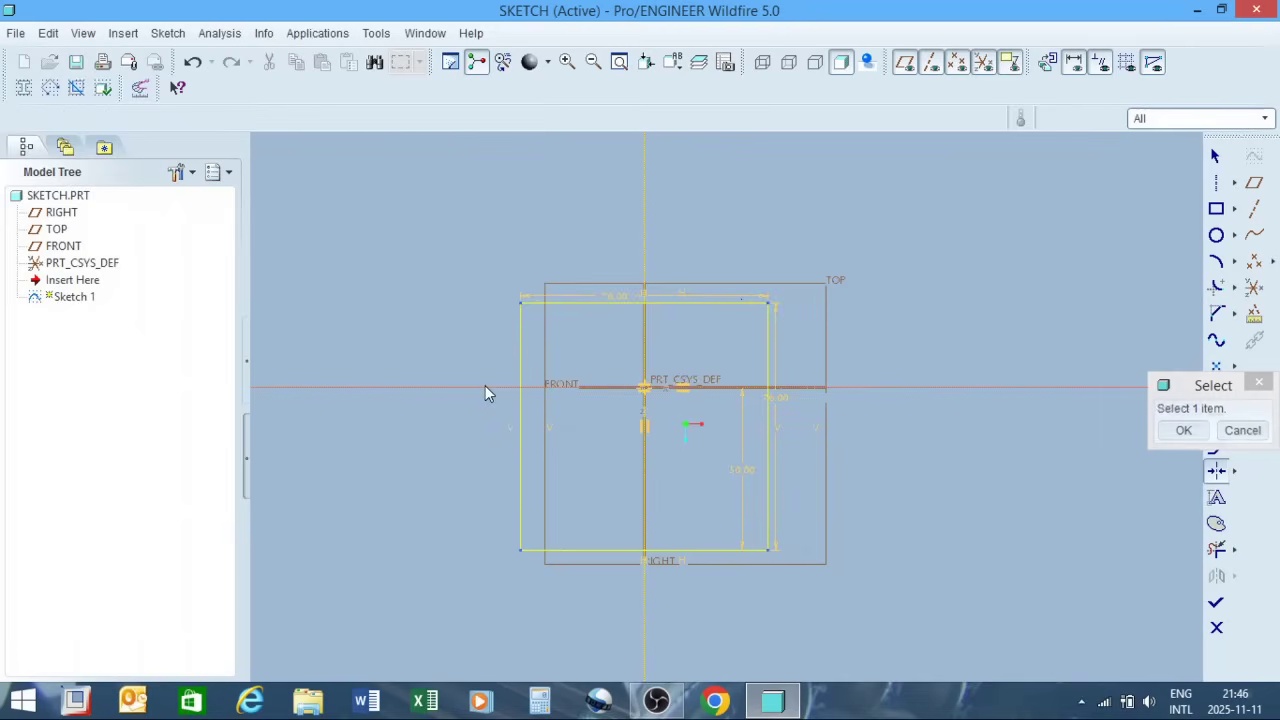
pyautogui.click(521, 303)
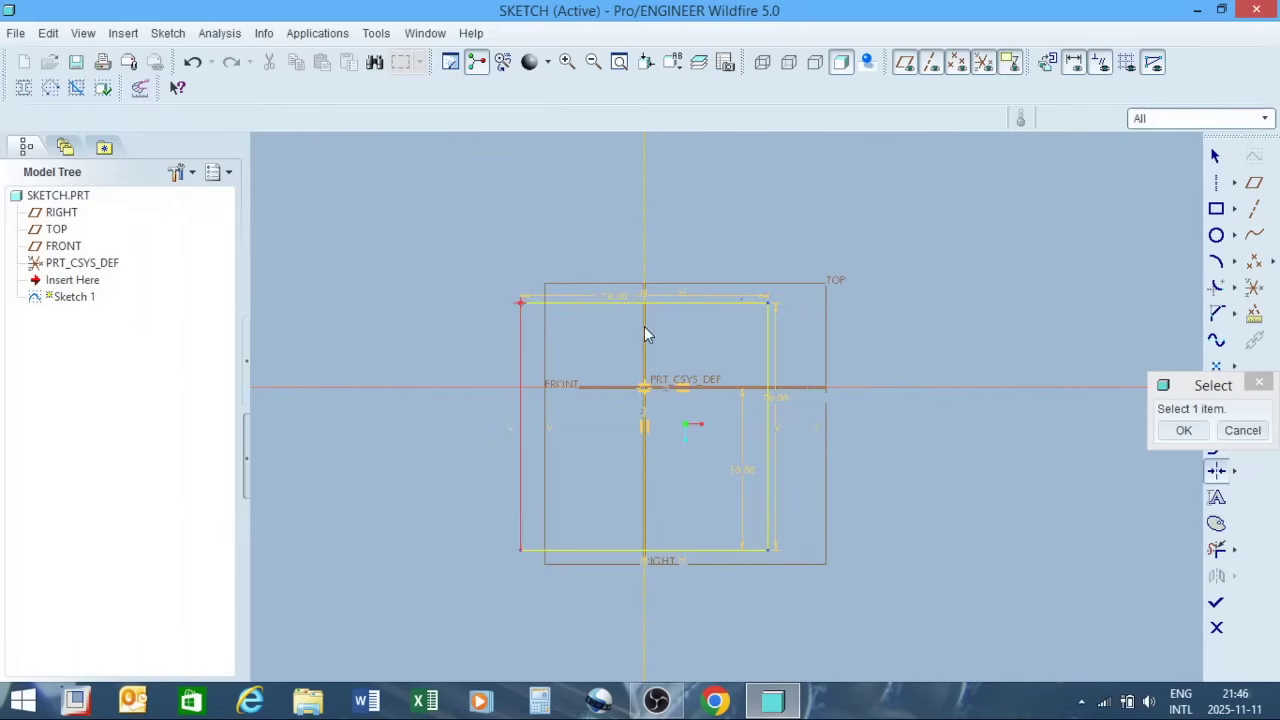
pyautogui.click(521, 548)
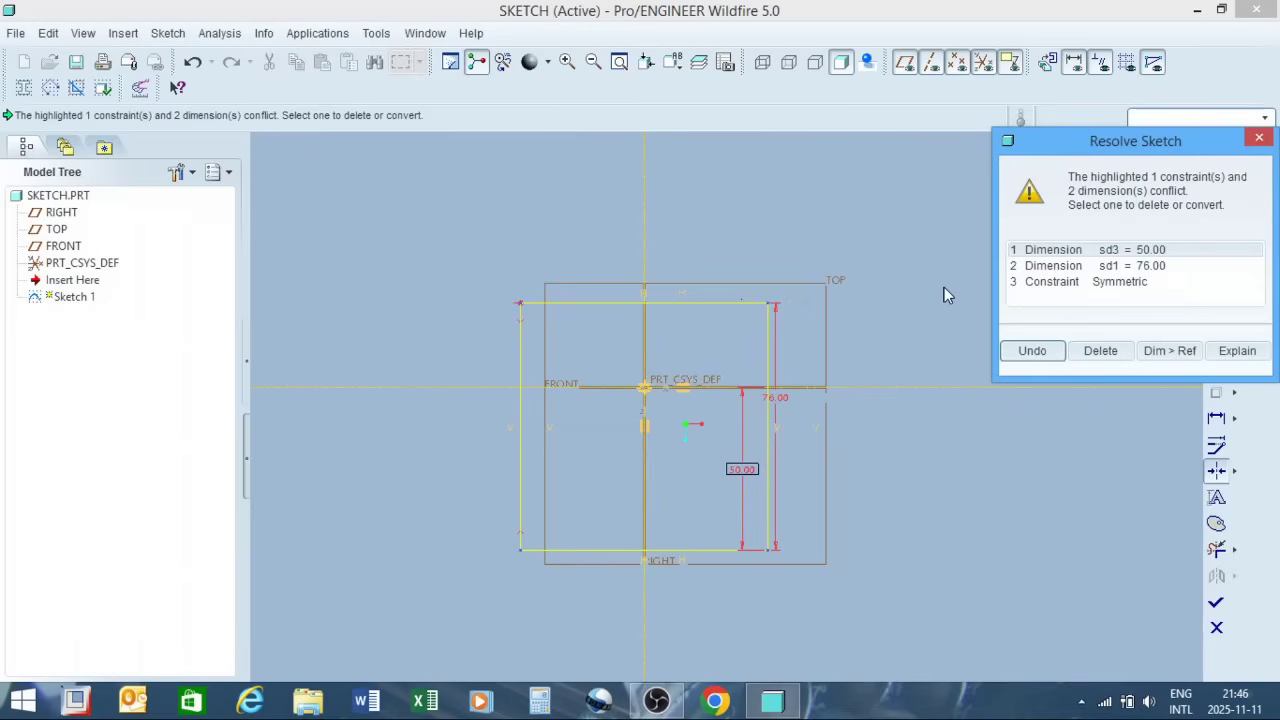
# Step: Resolve the conflict by deleting the 50 dimension between the lower edge and the horizontal centerline, and finish the symmetric constraint
pyautogui.click(1020, 283)
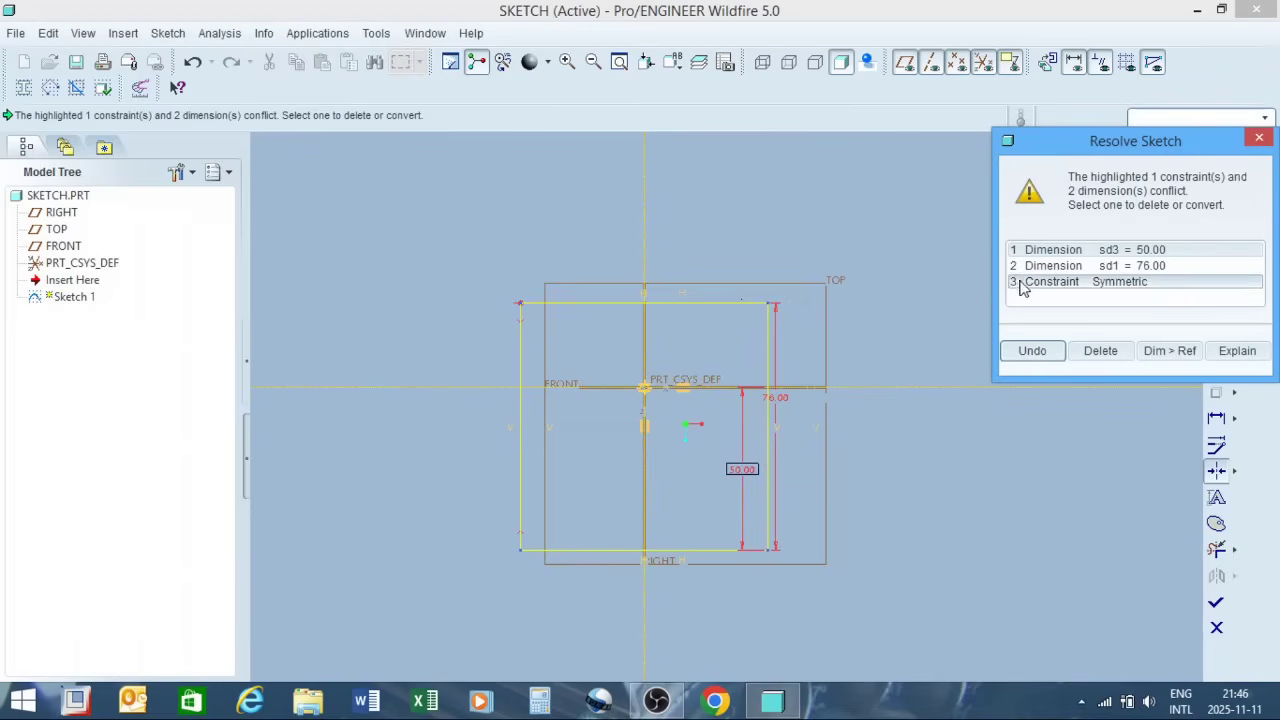
pyautogui.click(1103, 250)
pyautogui.click(1113, 268)
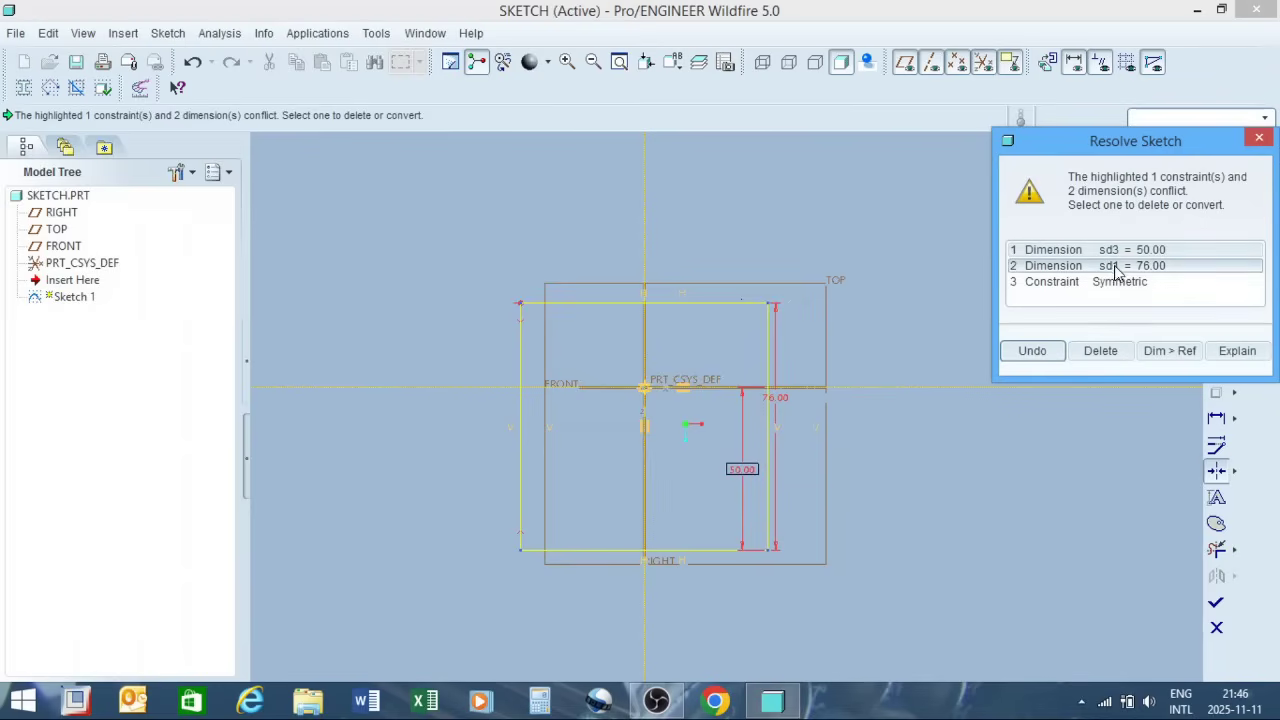
pyautogui.click(1133, 252)
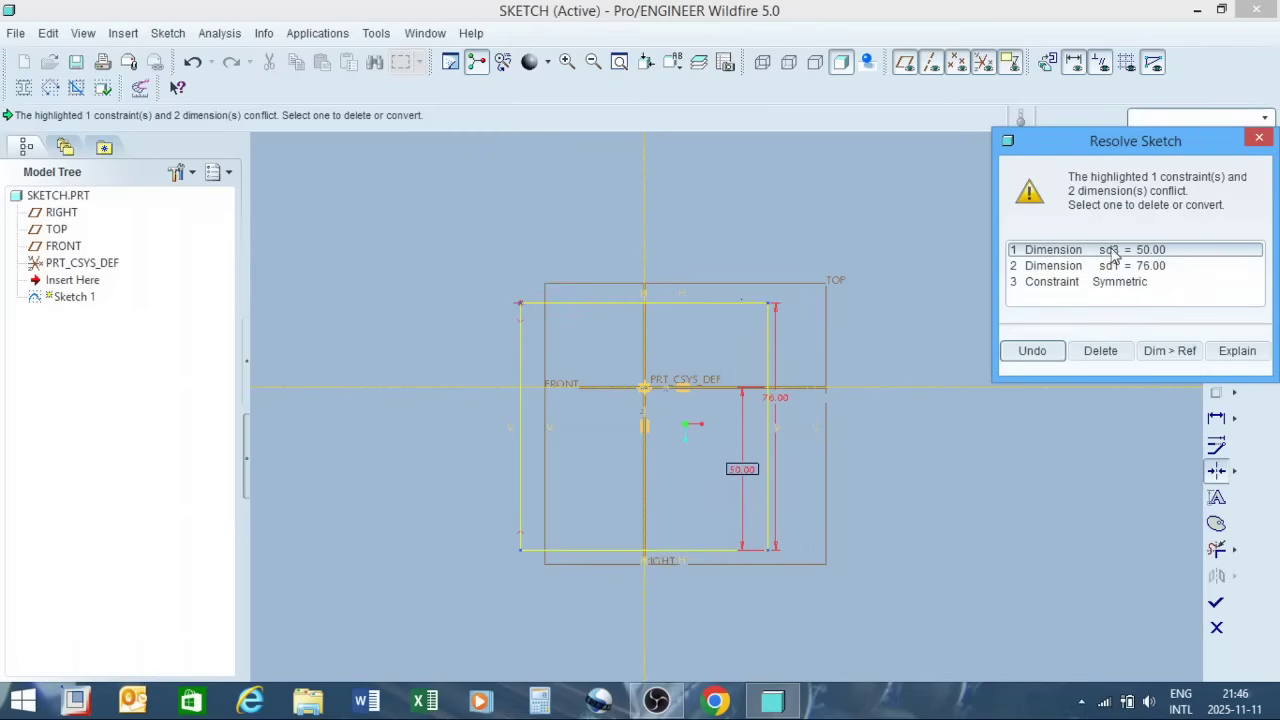
pyautogui.click(1142, 284)
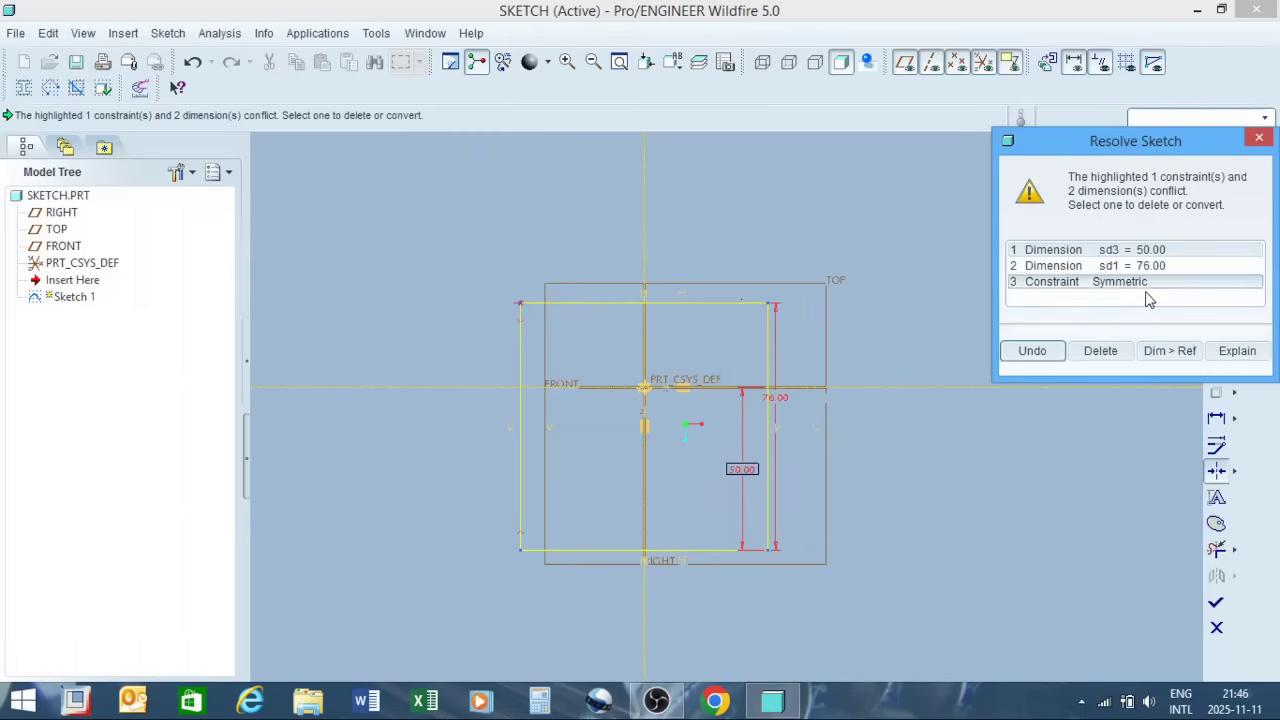
pyautogui.click(1101, 351)
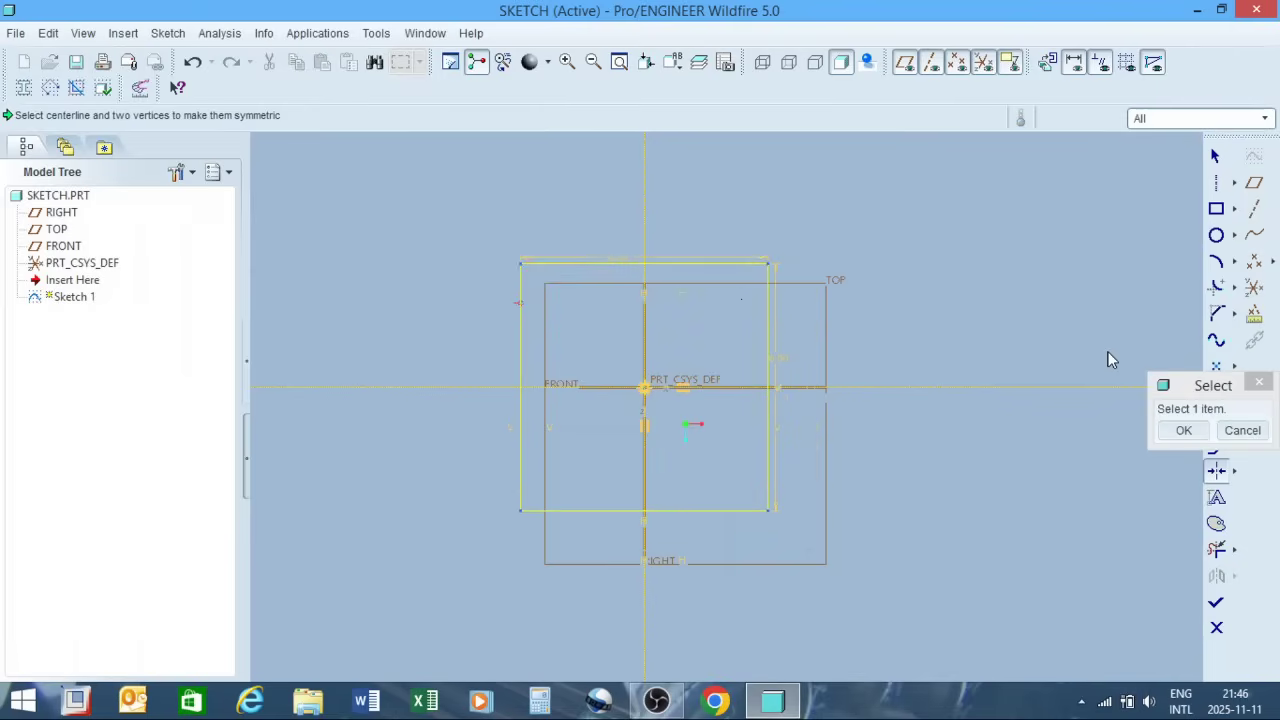
pyautogui.click(1186, 430)
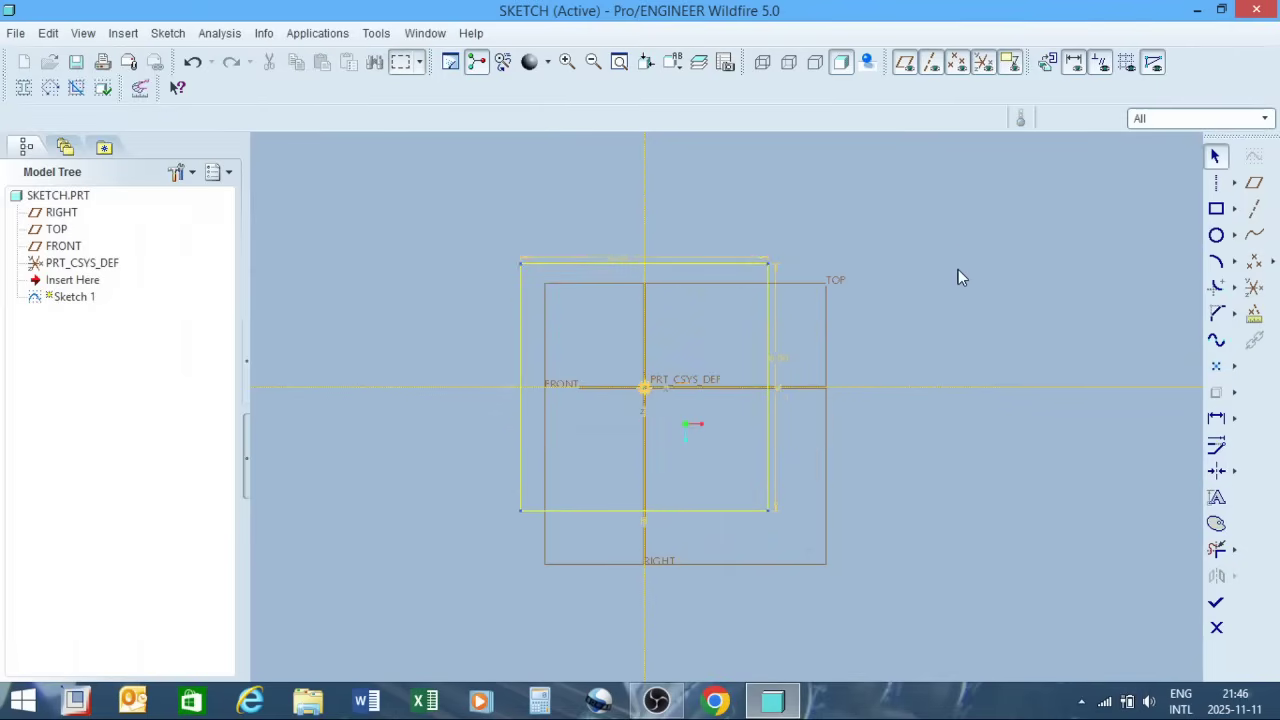
# Step: Set both the width and the height of the centered rectangle to 50
pyautogui.scroll(-3, 646, 364)
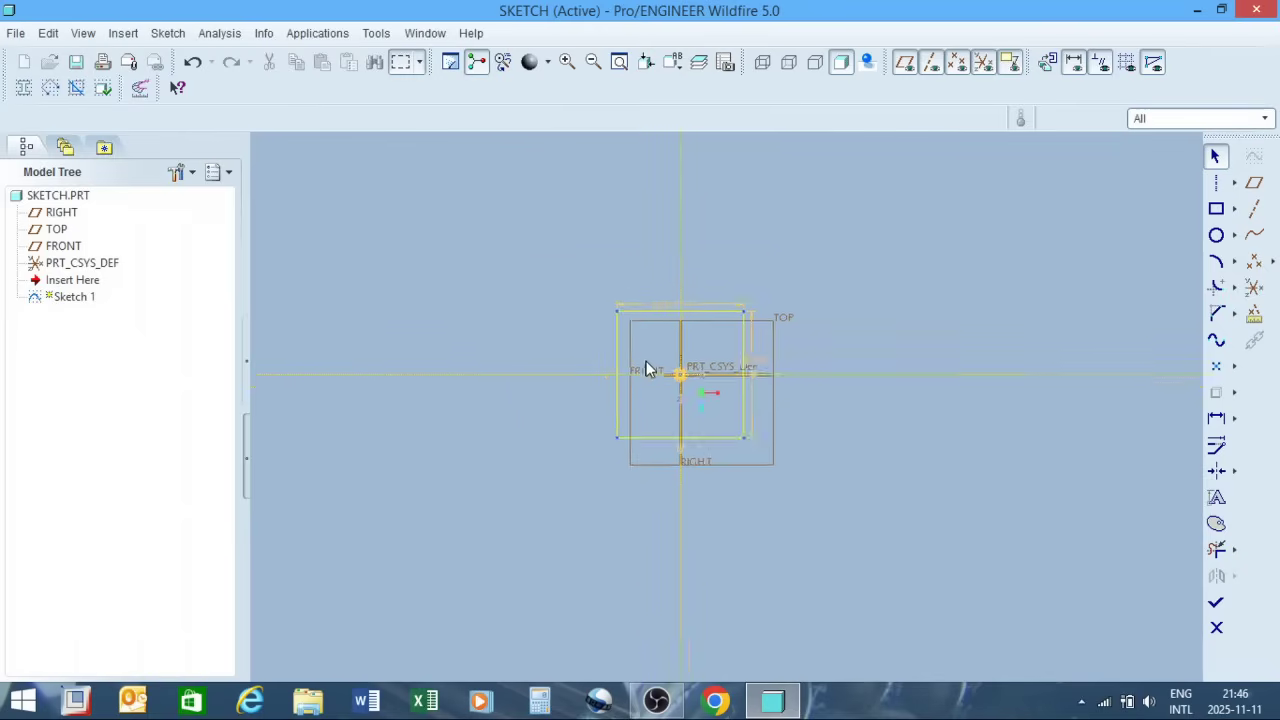
pyautogui.scroll(5, 640, 346)
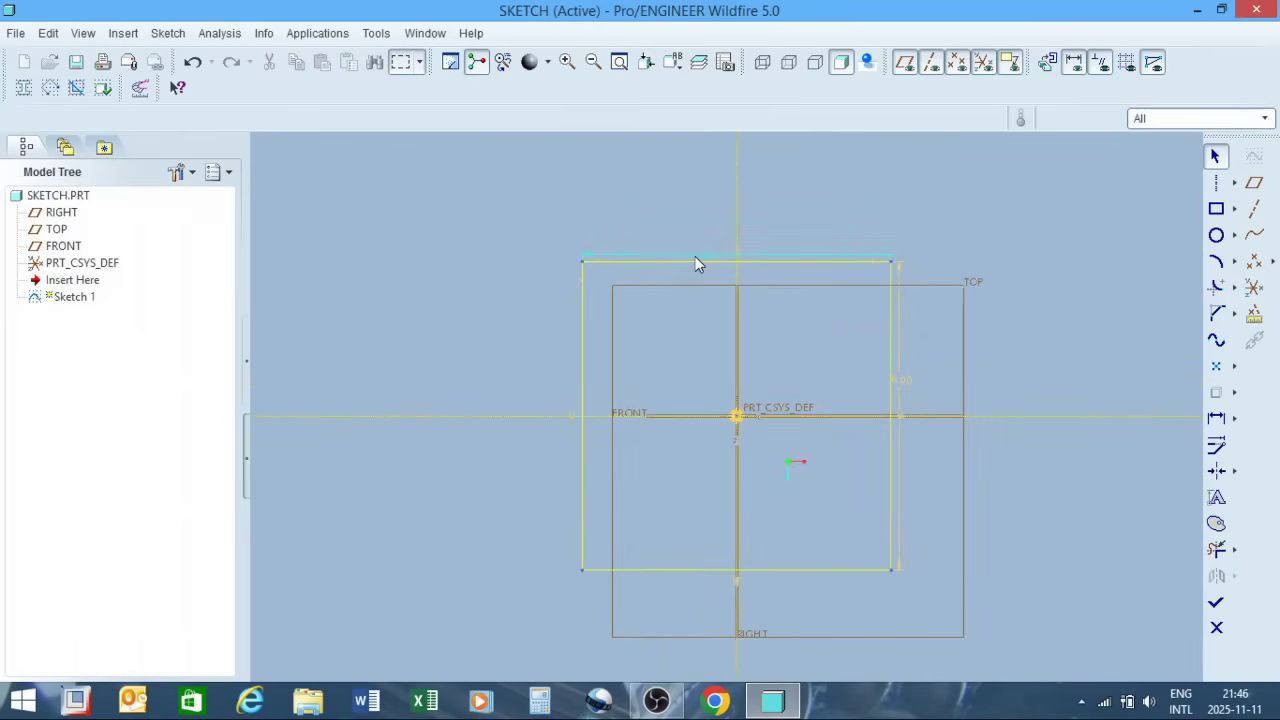
pyautogui.doubleClick(695, 256)
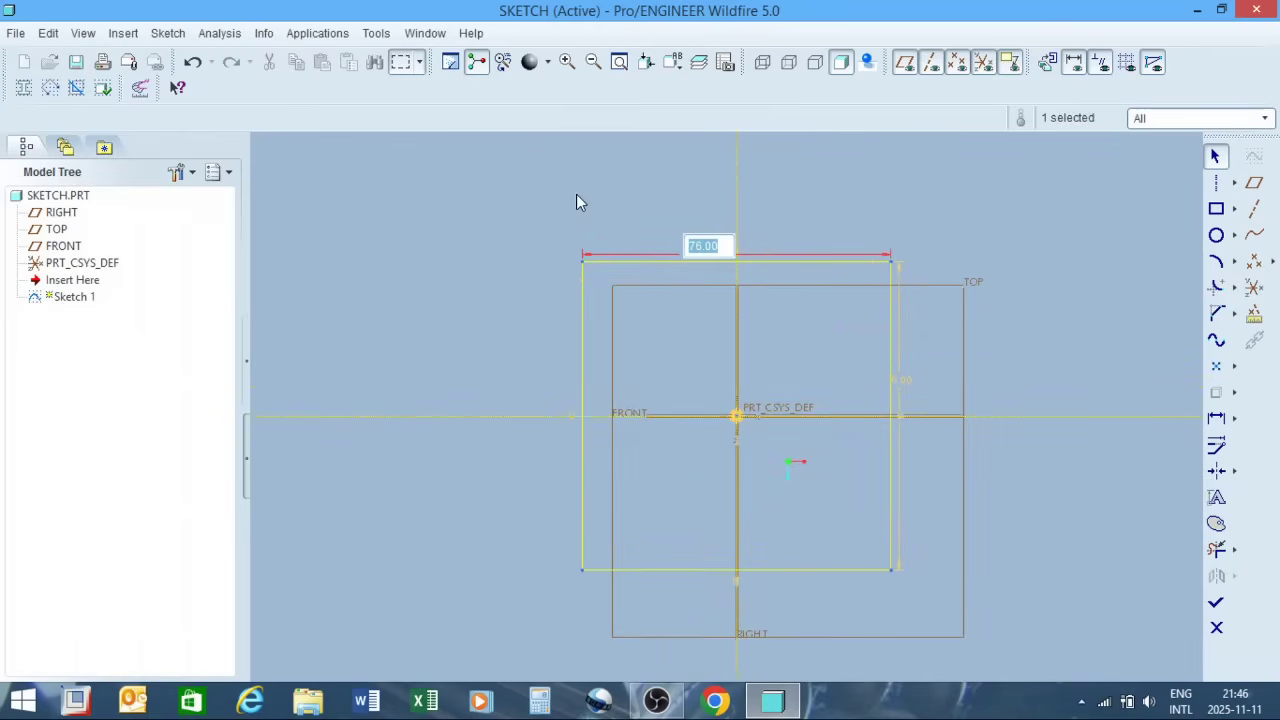
pyautogui.write('50')
pyautogui.press('Return')
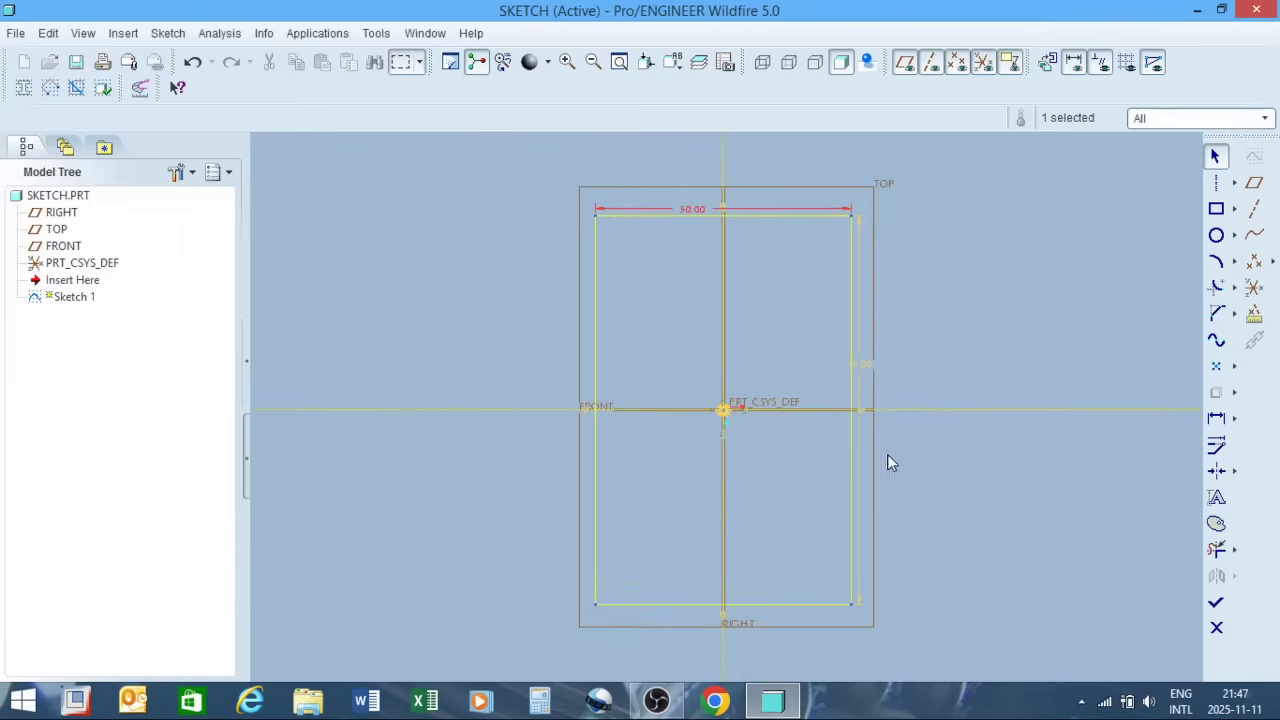
pyautogui.doubleClick(860, 364)
pyautogui.write('50')
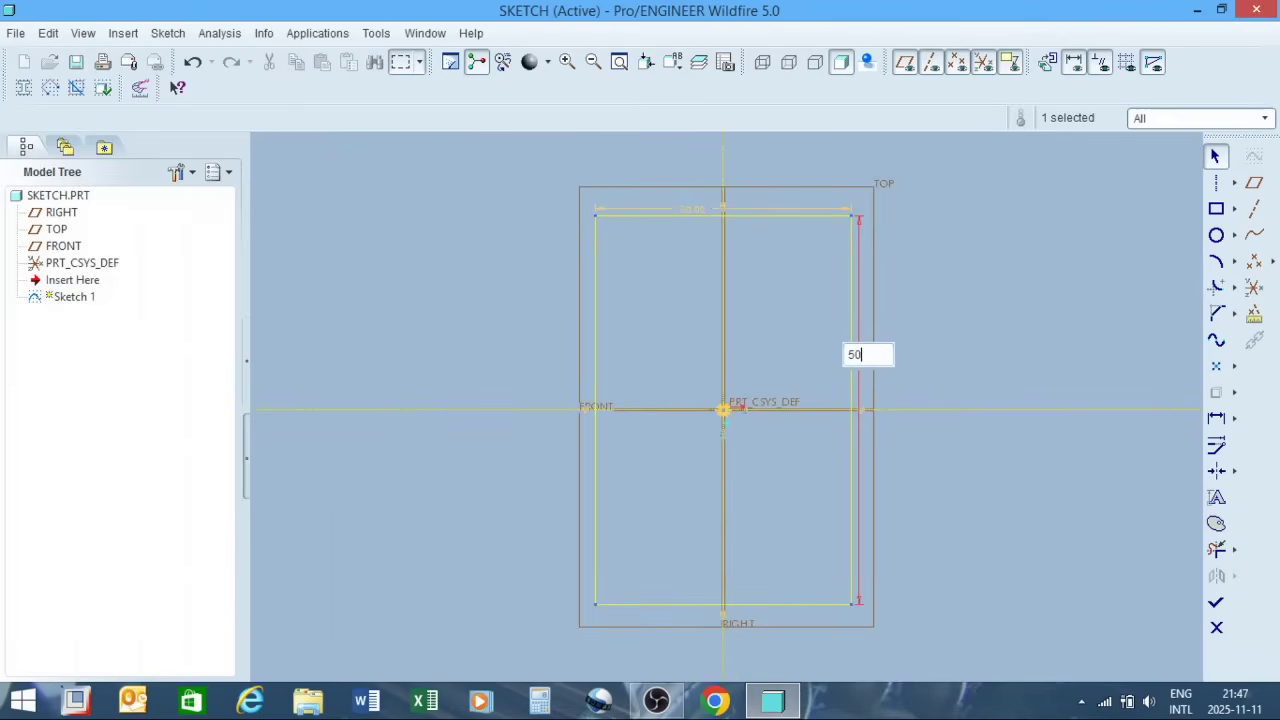
pyautogui.press('Return')
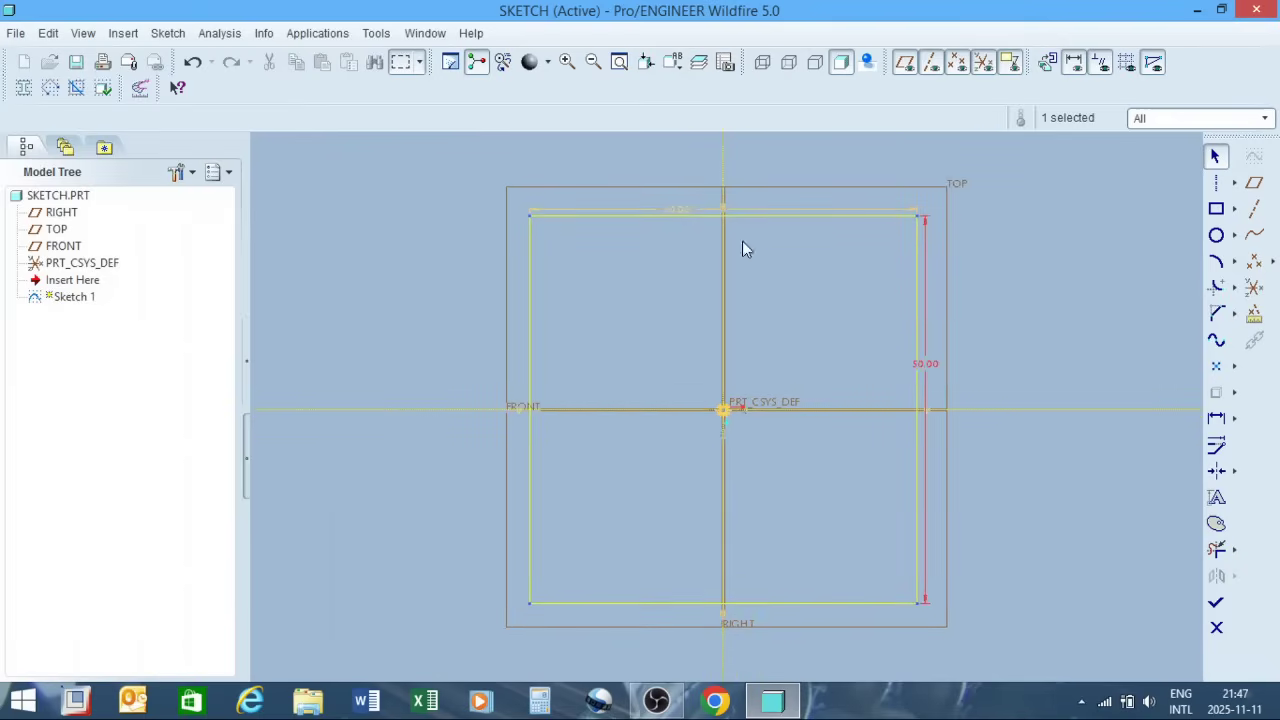
# Step: Set the rectangle's width to 100
pyautogui.doubleClick(673, 213)
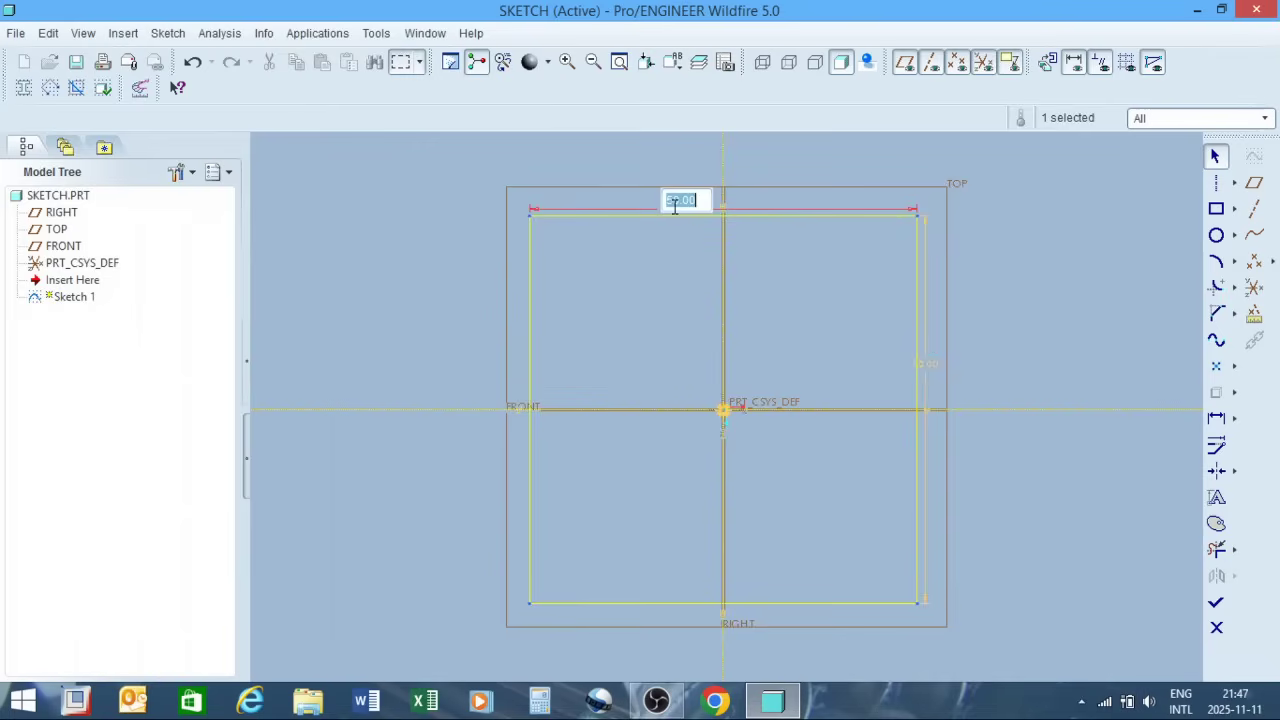
pyautogui.write('100')
pyautogui.press('Return')
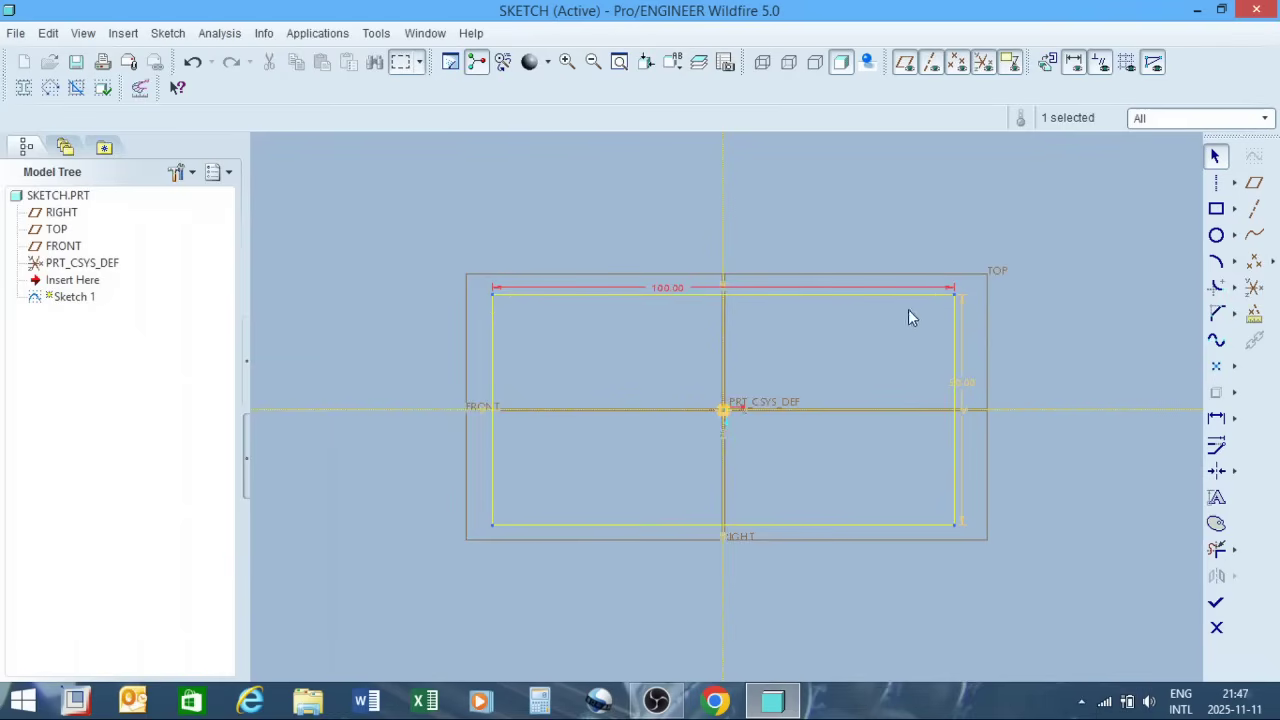
pyautogui.click(956, 365)
# Step: Apply an equal-length constraint to the rectangle's right and upper edges
pyautogui.click(1235, 474)
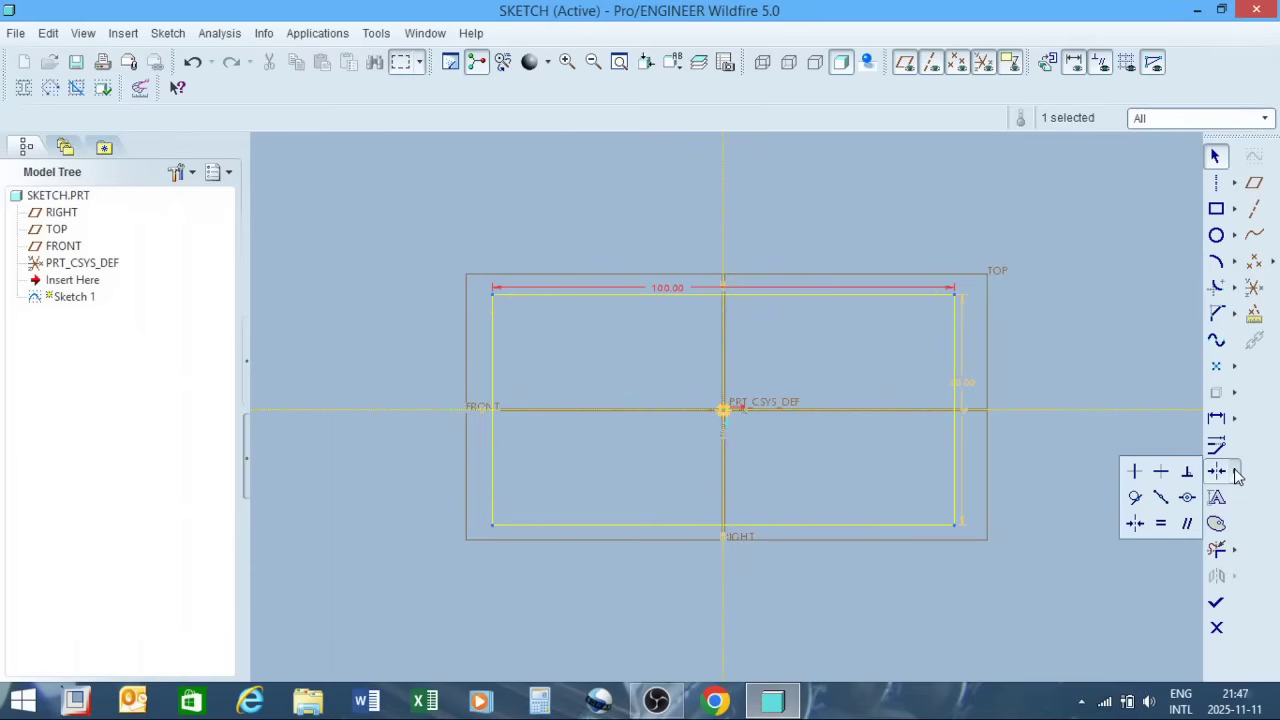
pyautogui.click(1161, 525)
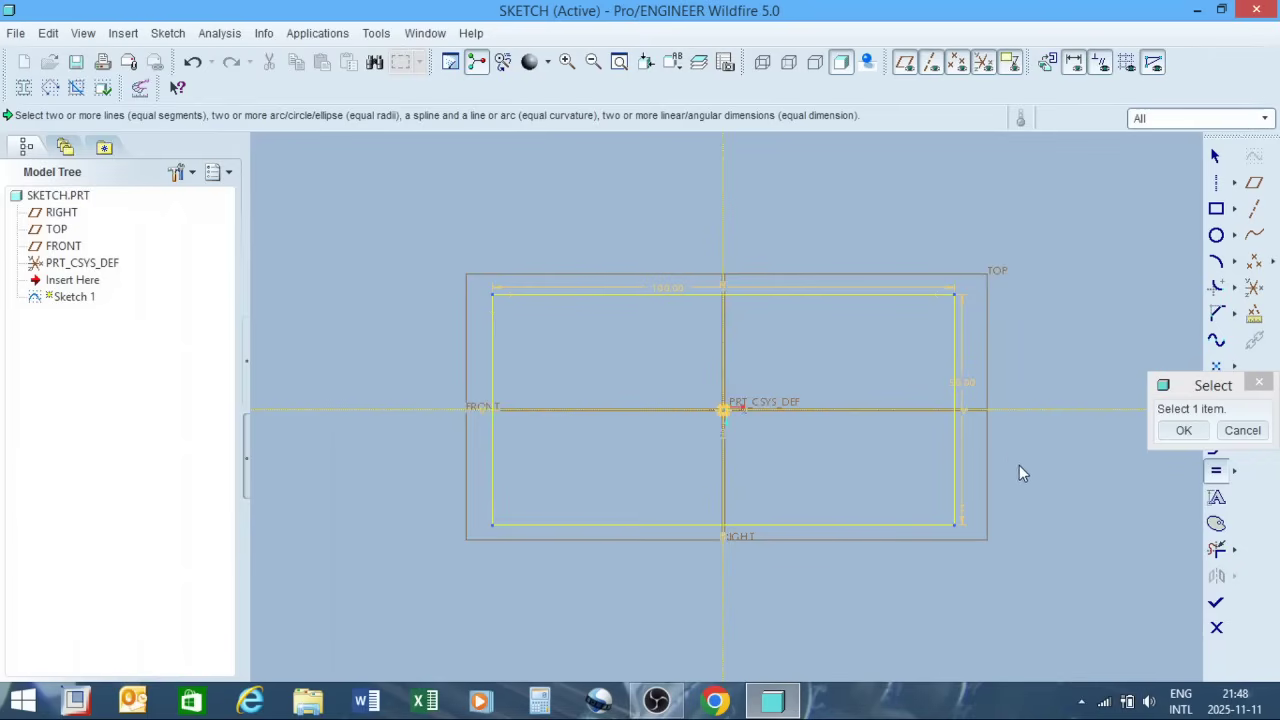
pyautogui.click(954, 442)
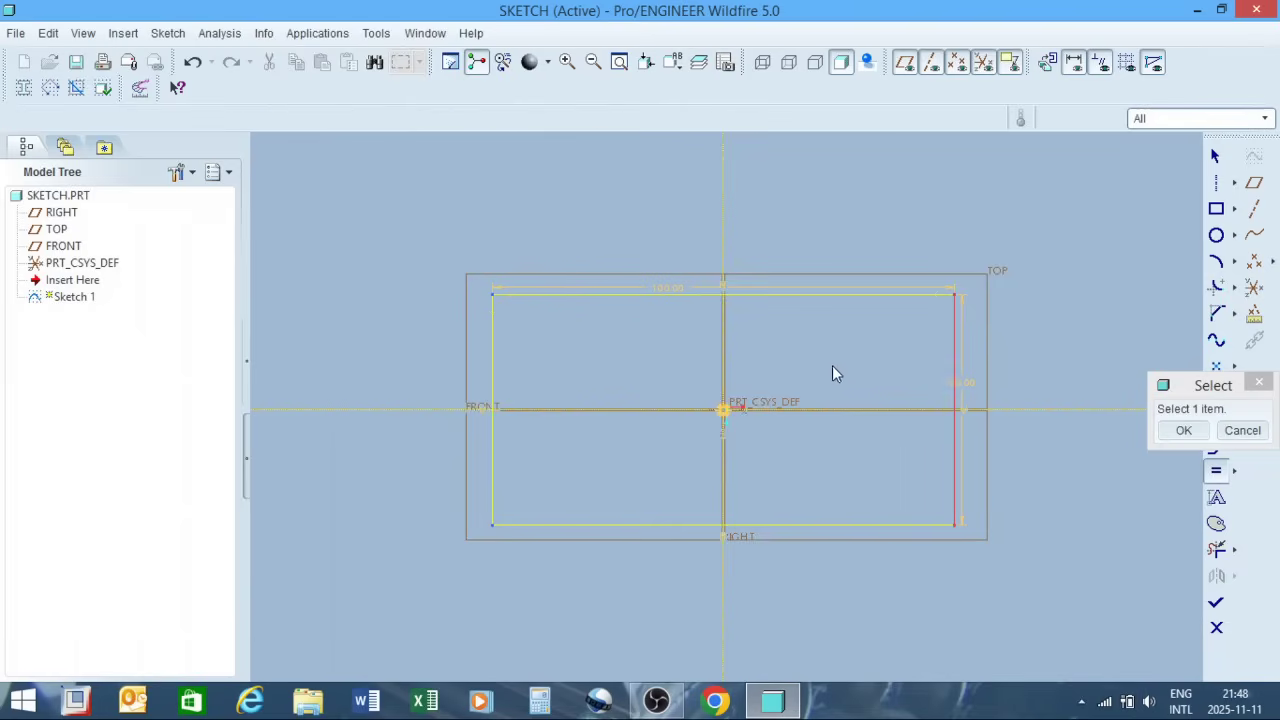
pyautogui.click(763, 292)
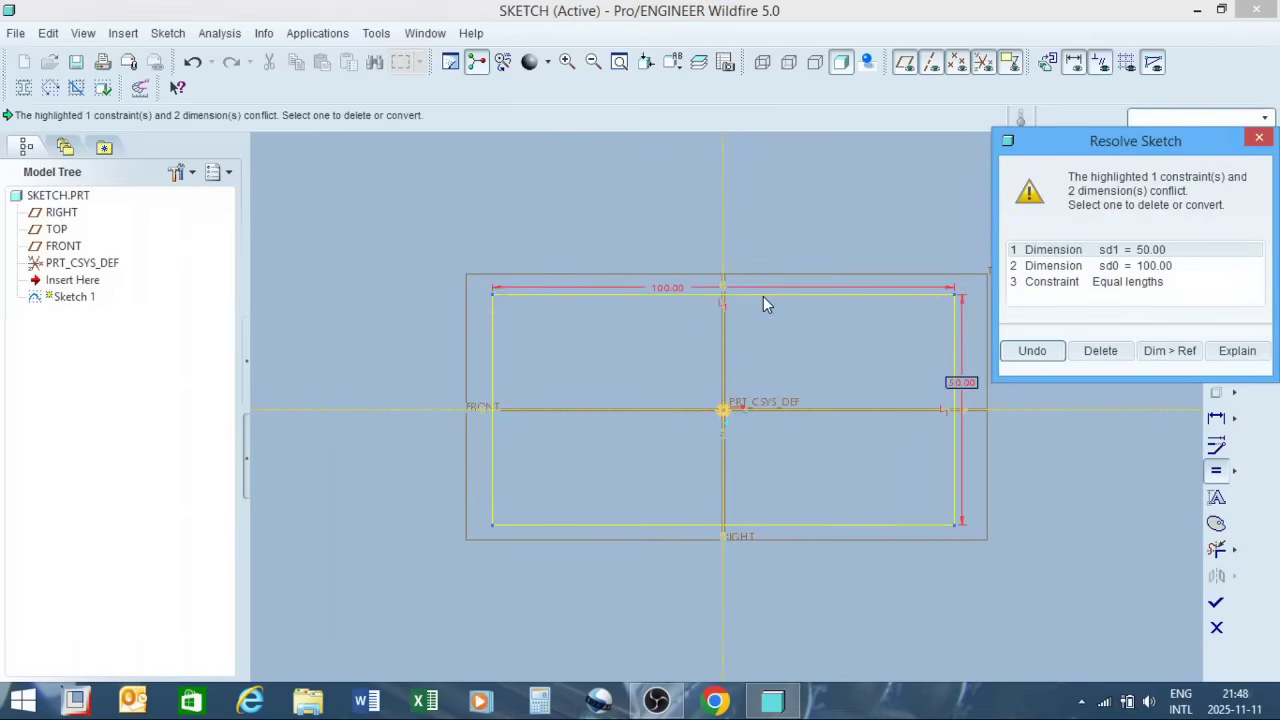
# Step: Resolve the conflict by deleting the 100 width dimension, and finish the equal-length constraint
pyautogui.click(1137, 252)
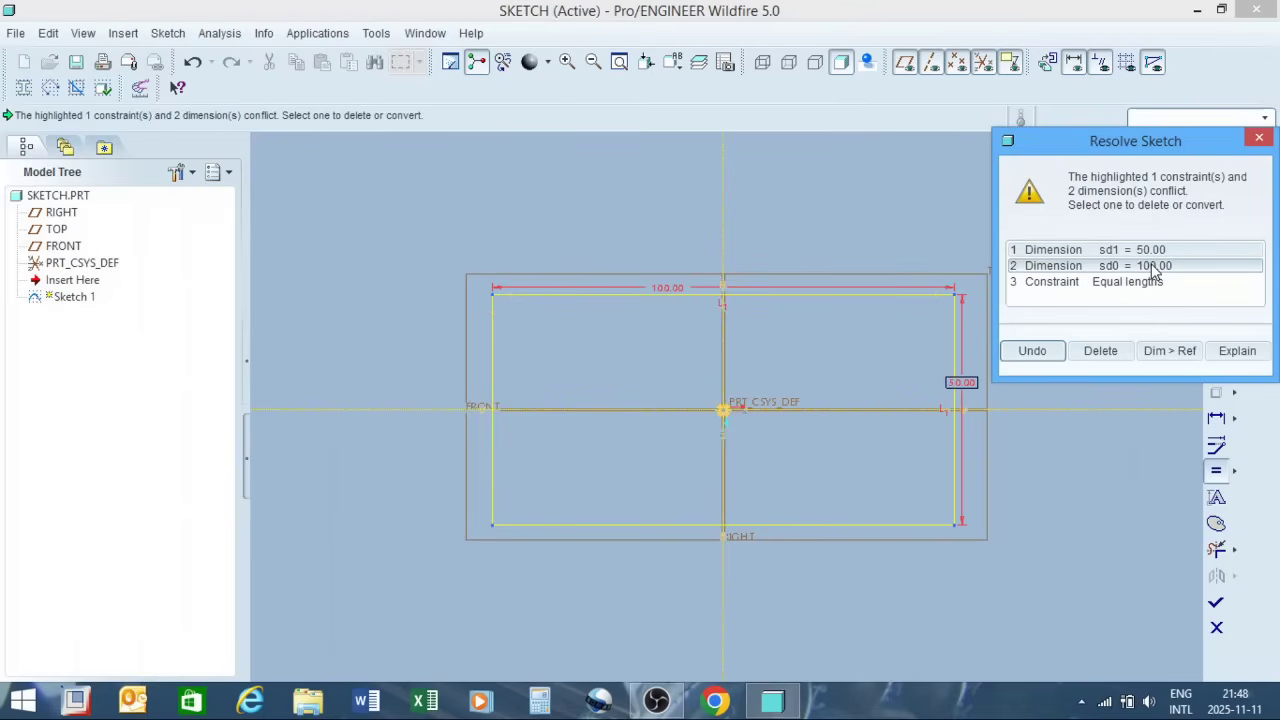
pyautogui.click(1155, 266)
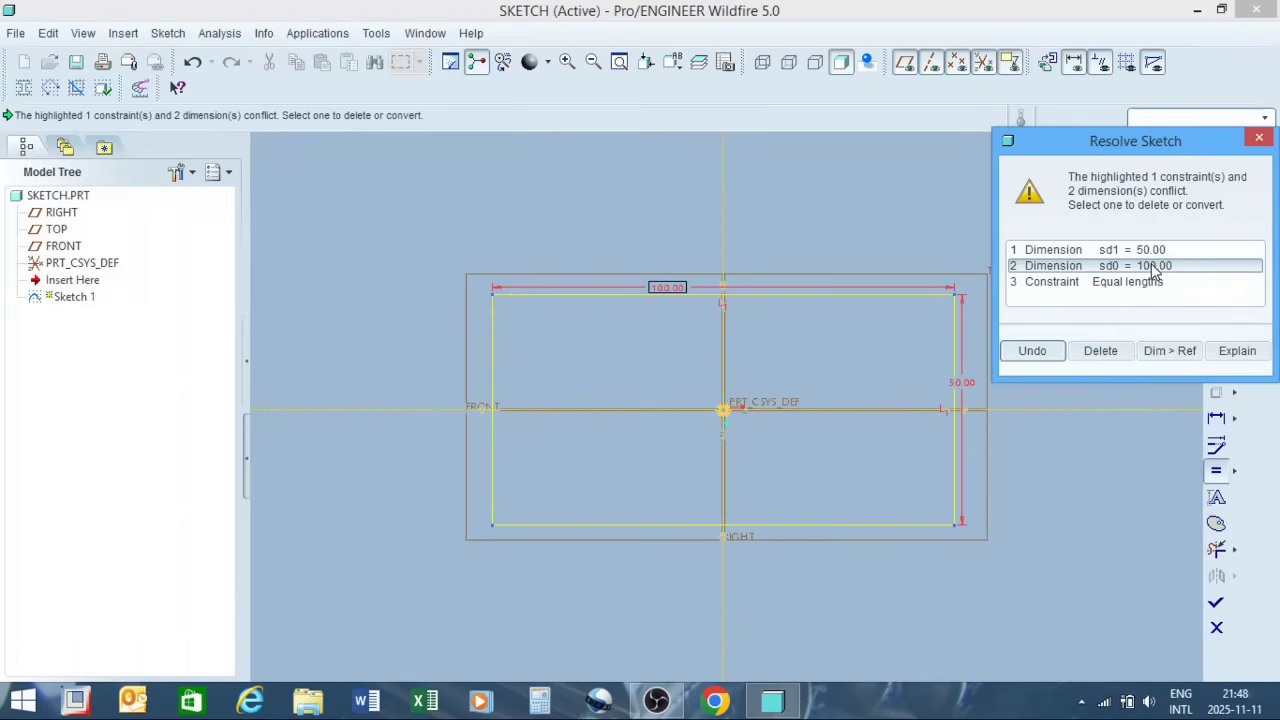
pyautogui.click(1110, 352)
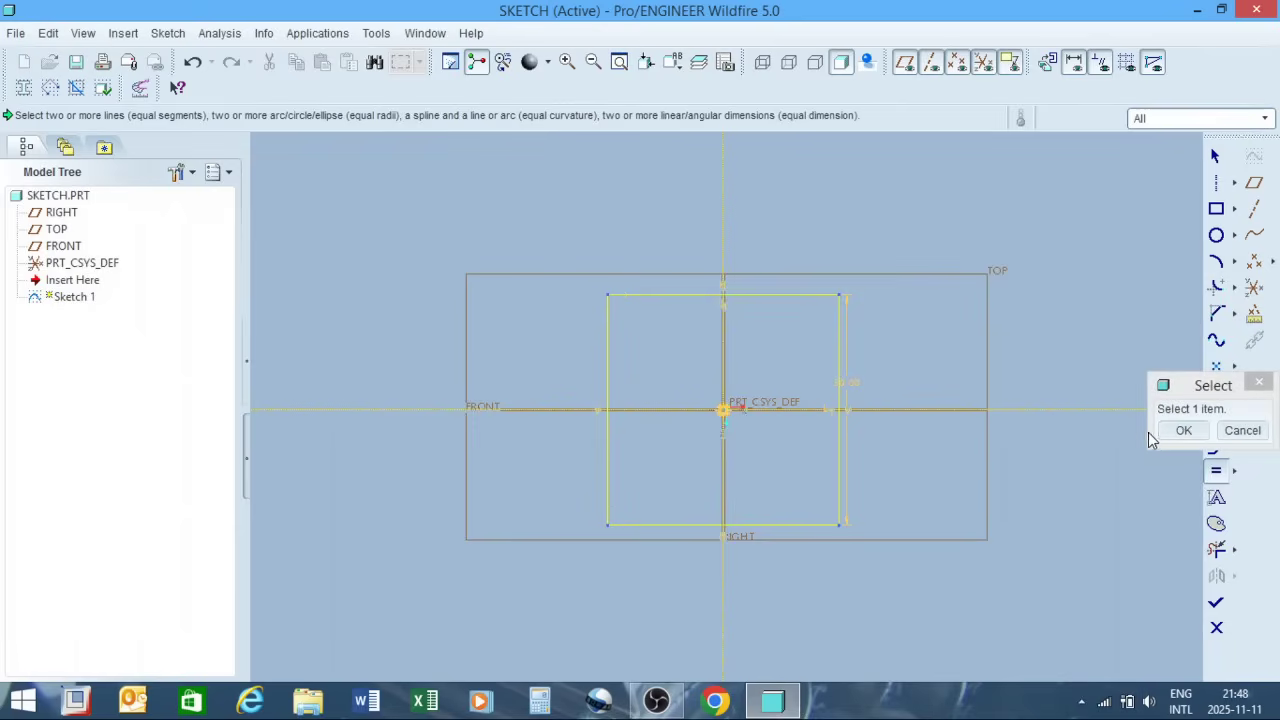
pyautogui.click(1185, 431)
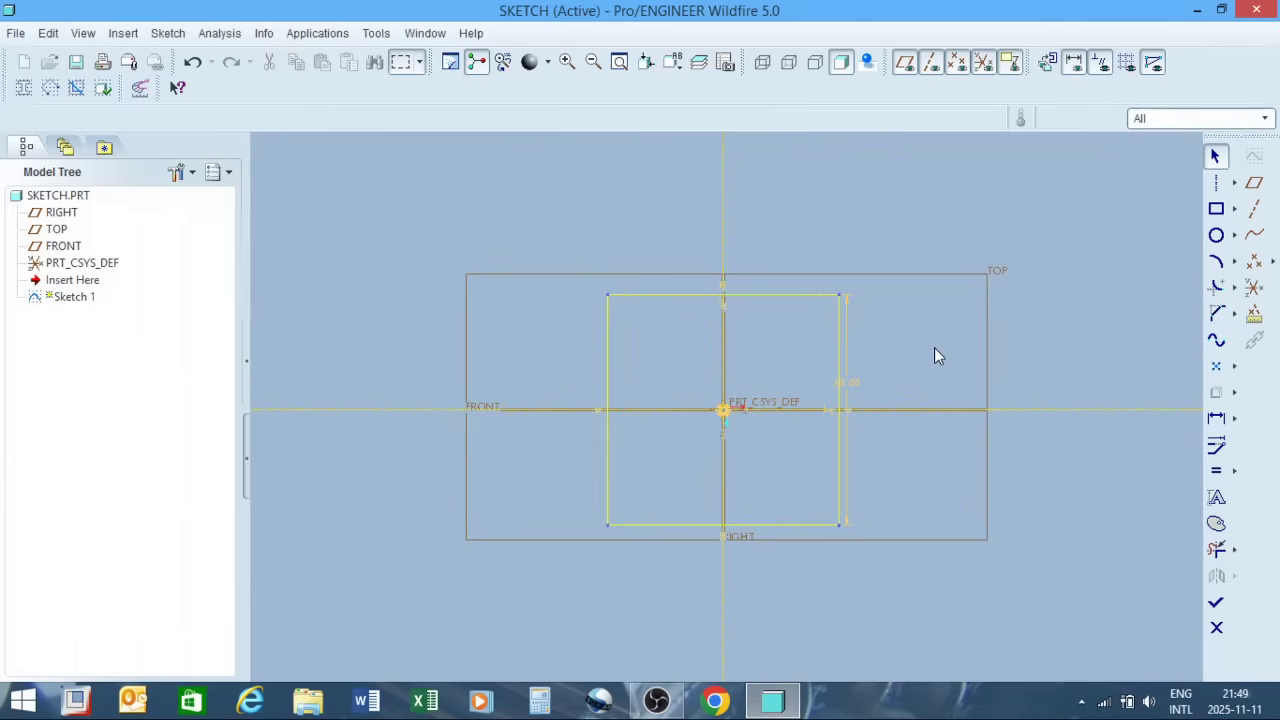
# Step: Set the square's side dimension to 76
pyautogui.doubleClick(852, 384)
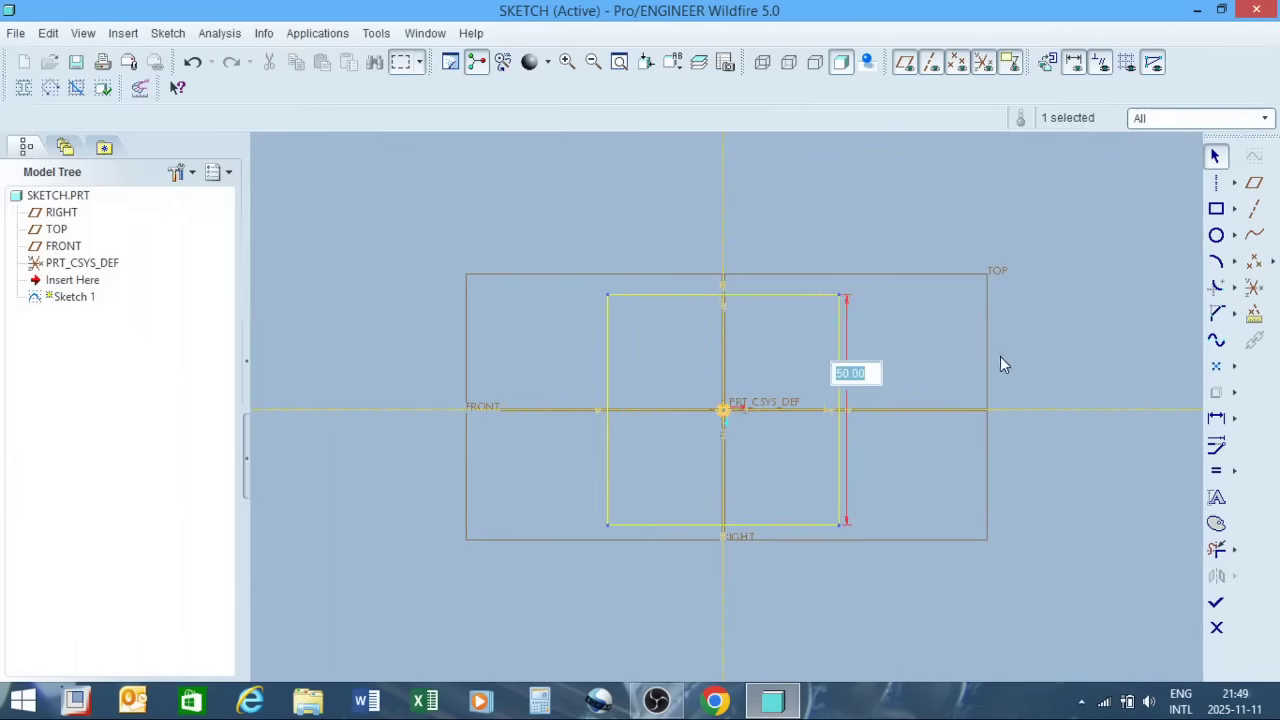
pyautogui.write('76')
pyautogui.press('Return')
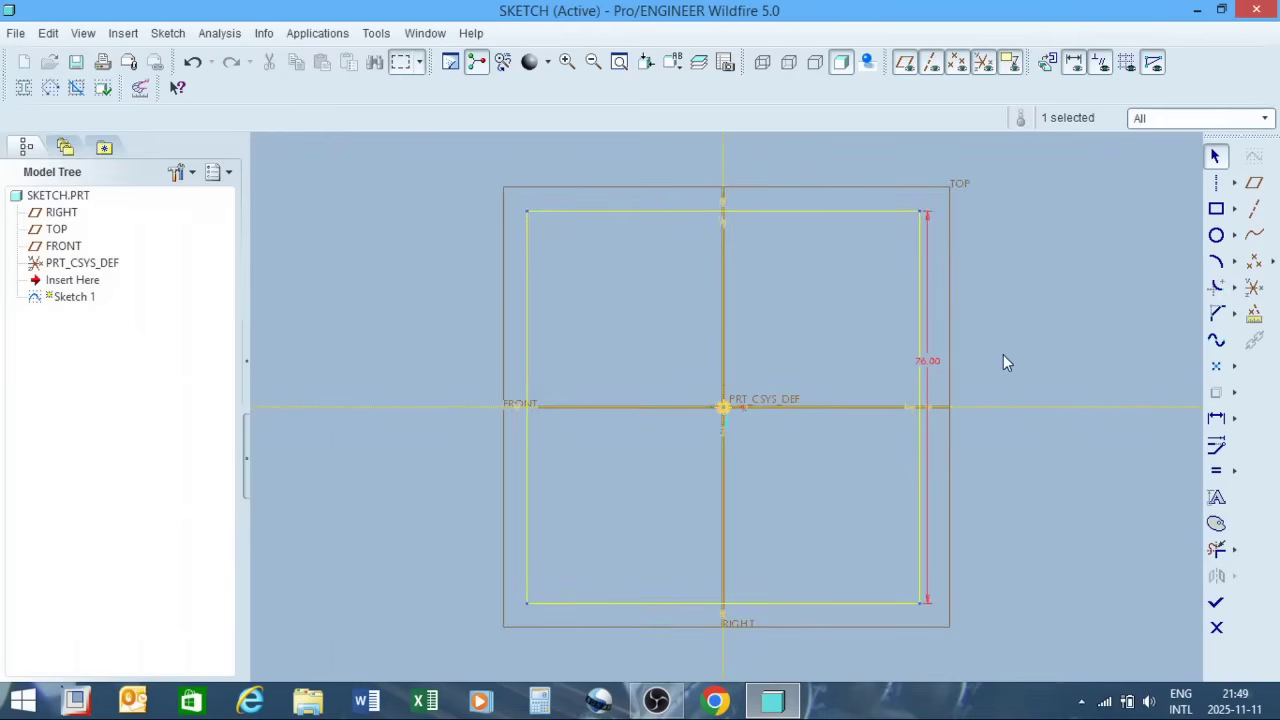
# Step: Set the square's side dimension to 120
pyautogui.doubleClick(931, 362)
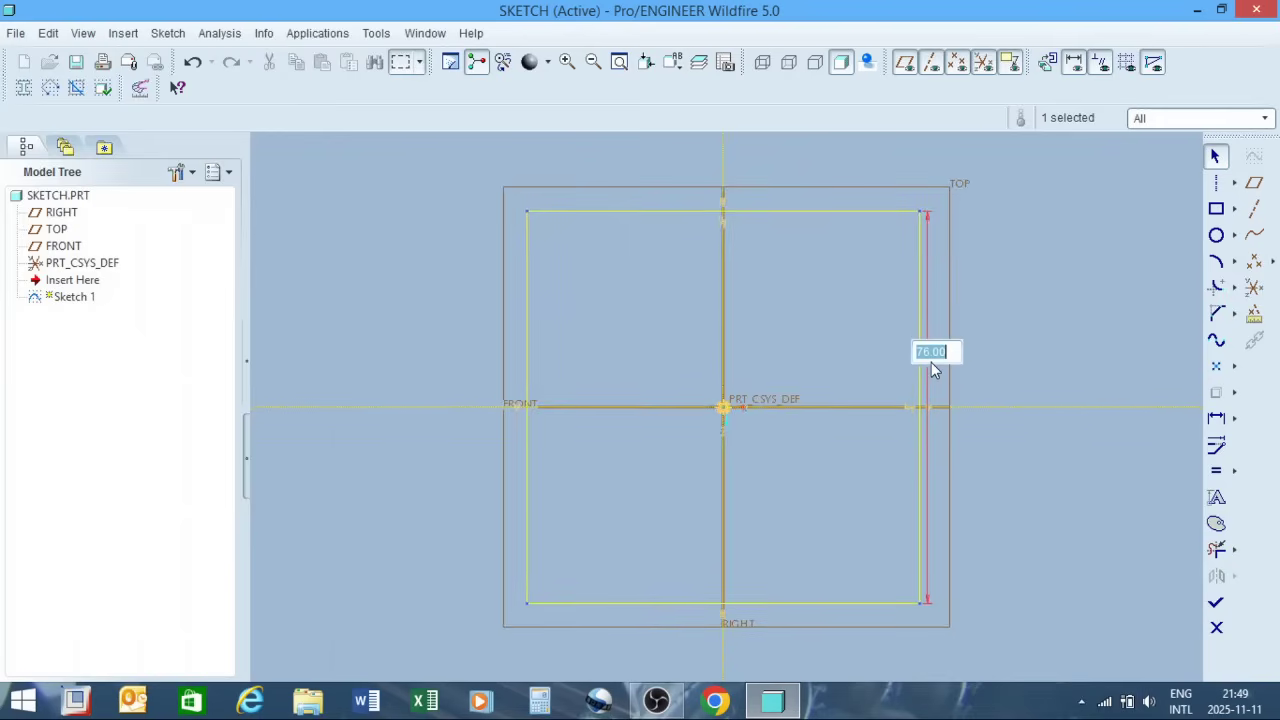
pyautogui.write('120')
pyautogui.press('Return')
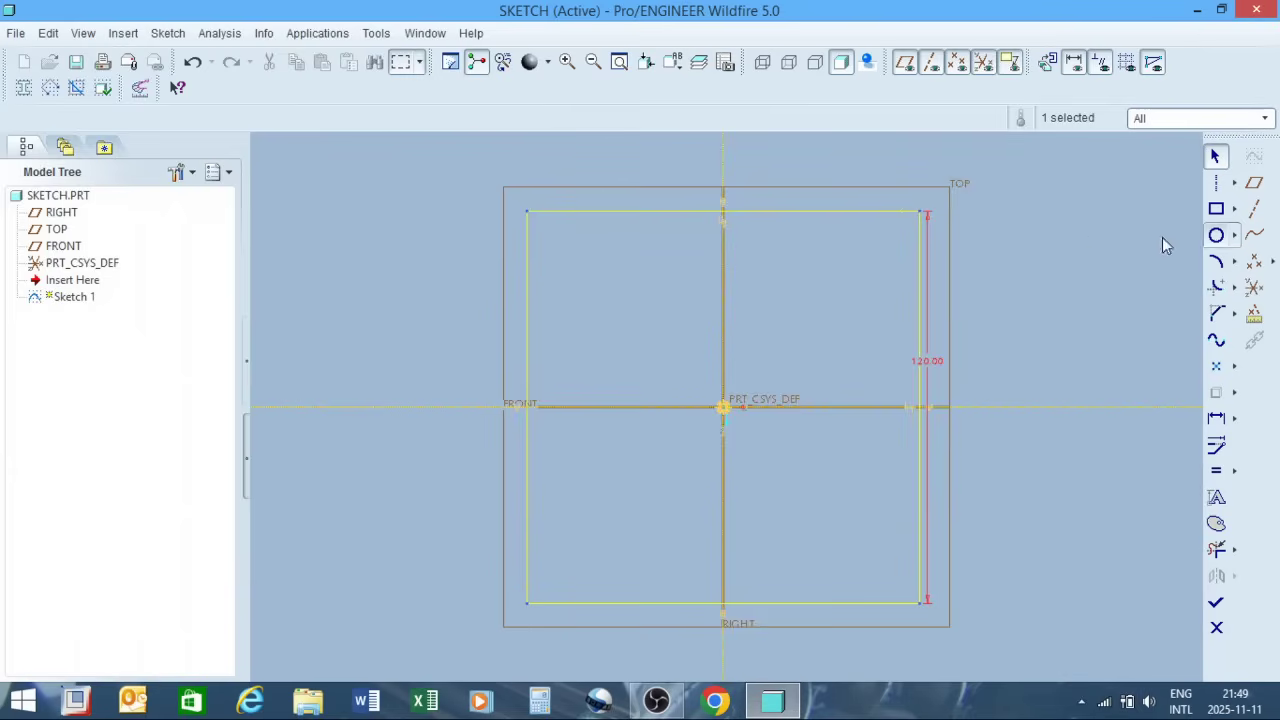
# Step: Try a large circle centered on the origin, and undo it together with the last side dimension change
pyautogui.click(1234, 236)
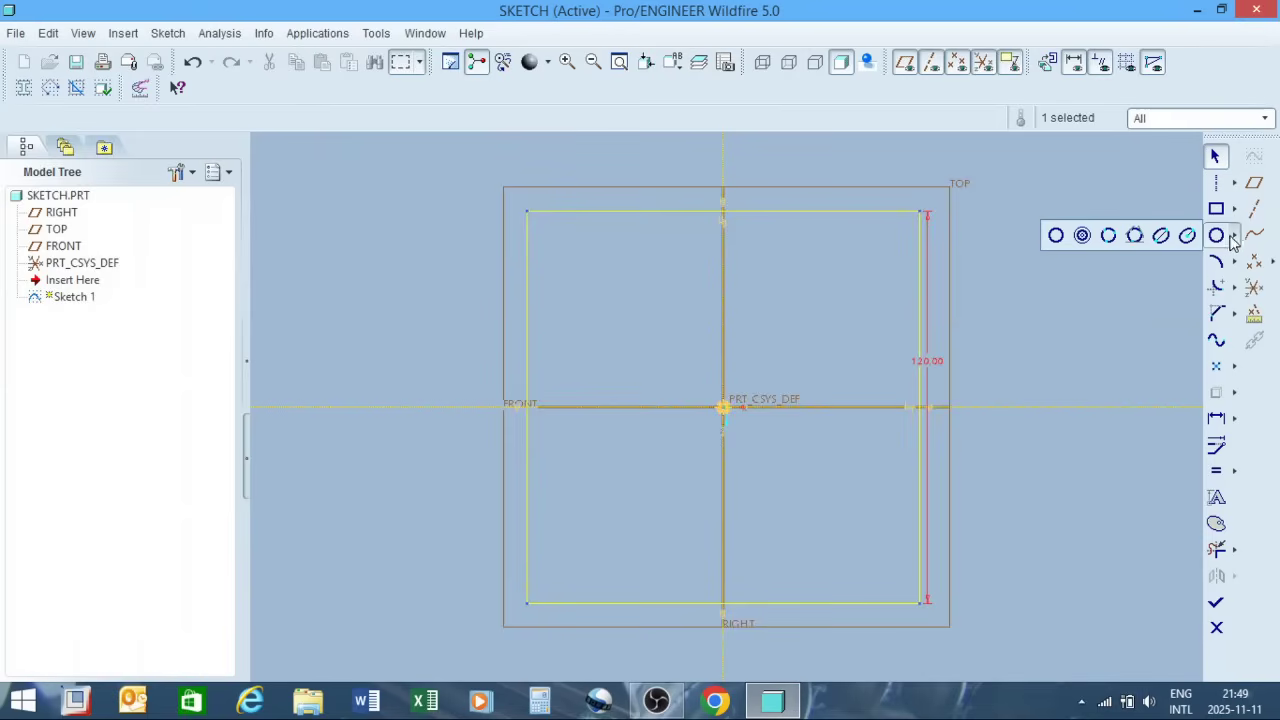
pyautogui.click(1057, 238)
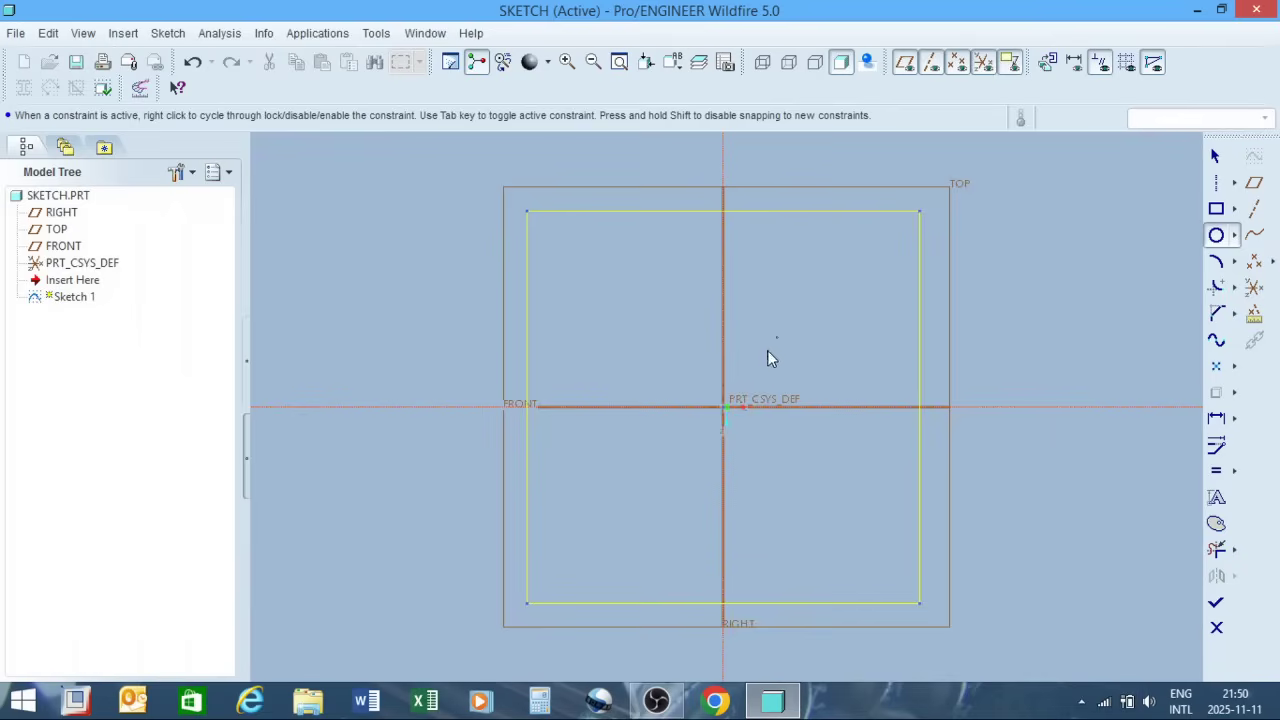
pyautogui.click(723, 406)
pyautogui.click(382, 179)
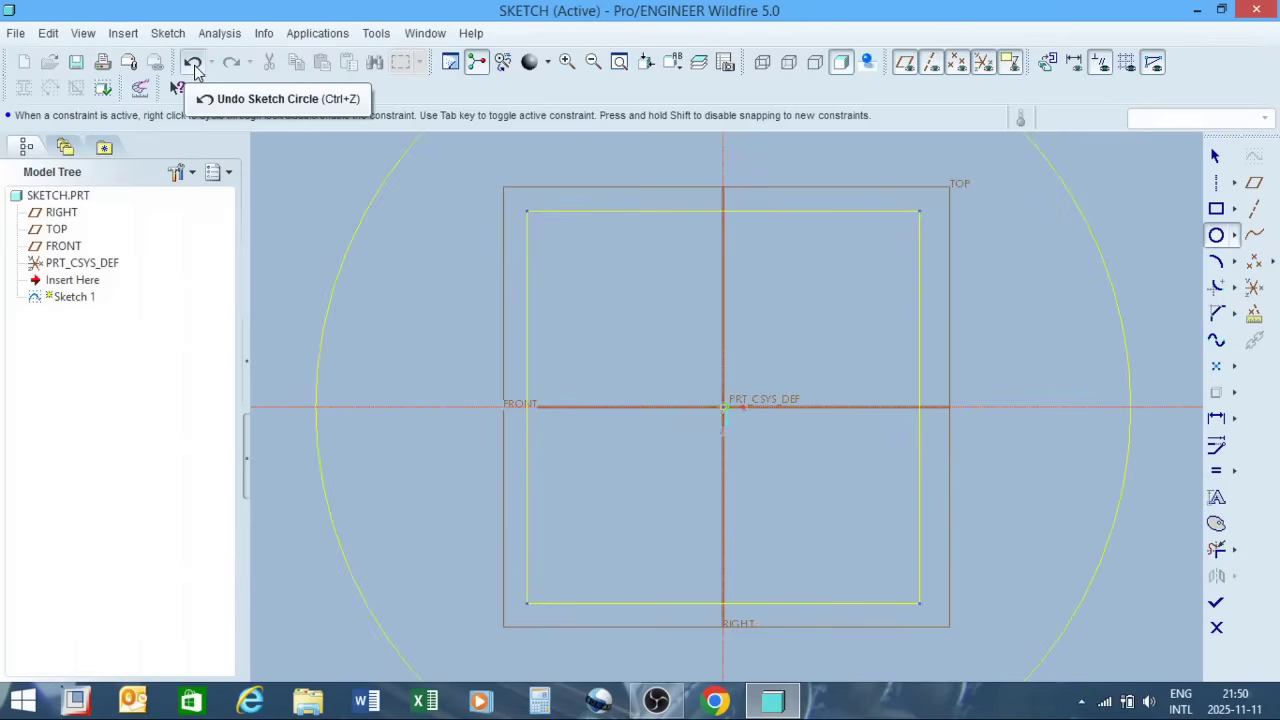
pyautogui.click(193, 62)
pyautogui.click(193, 62)
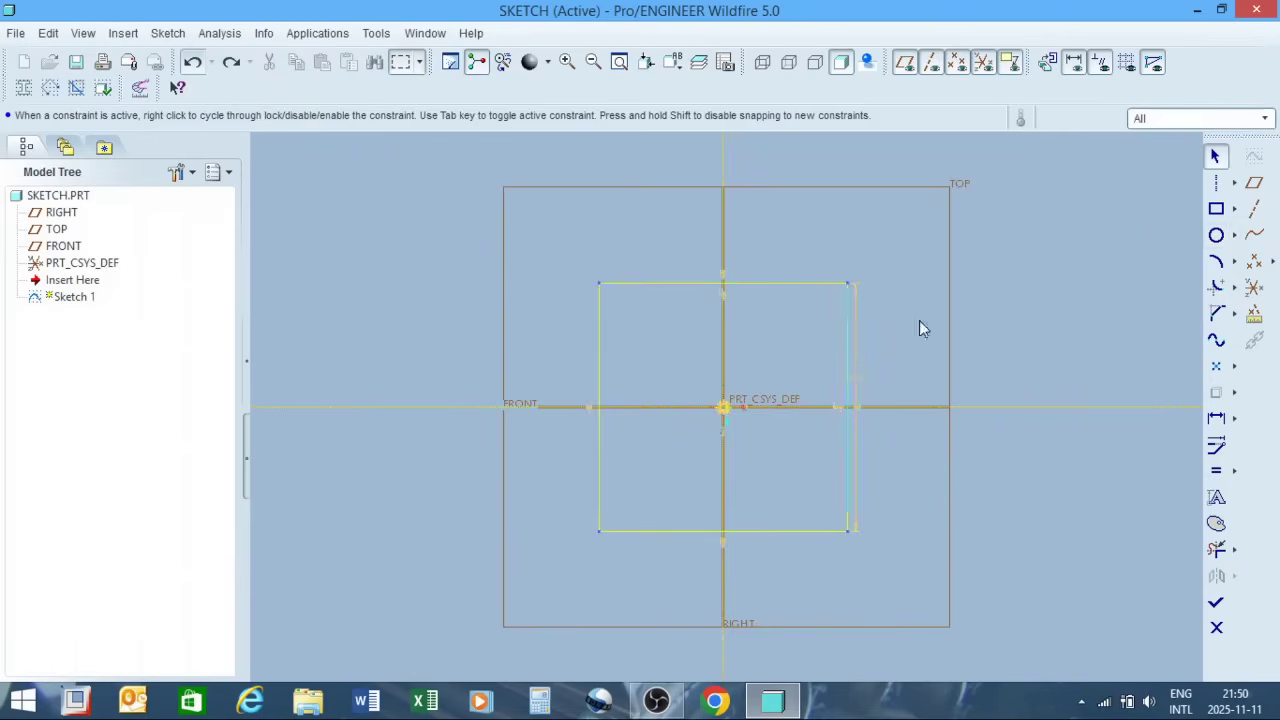
pyautogui.click(1217, 236)
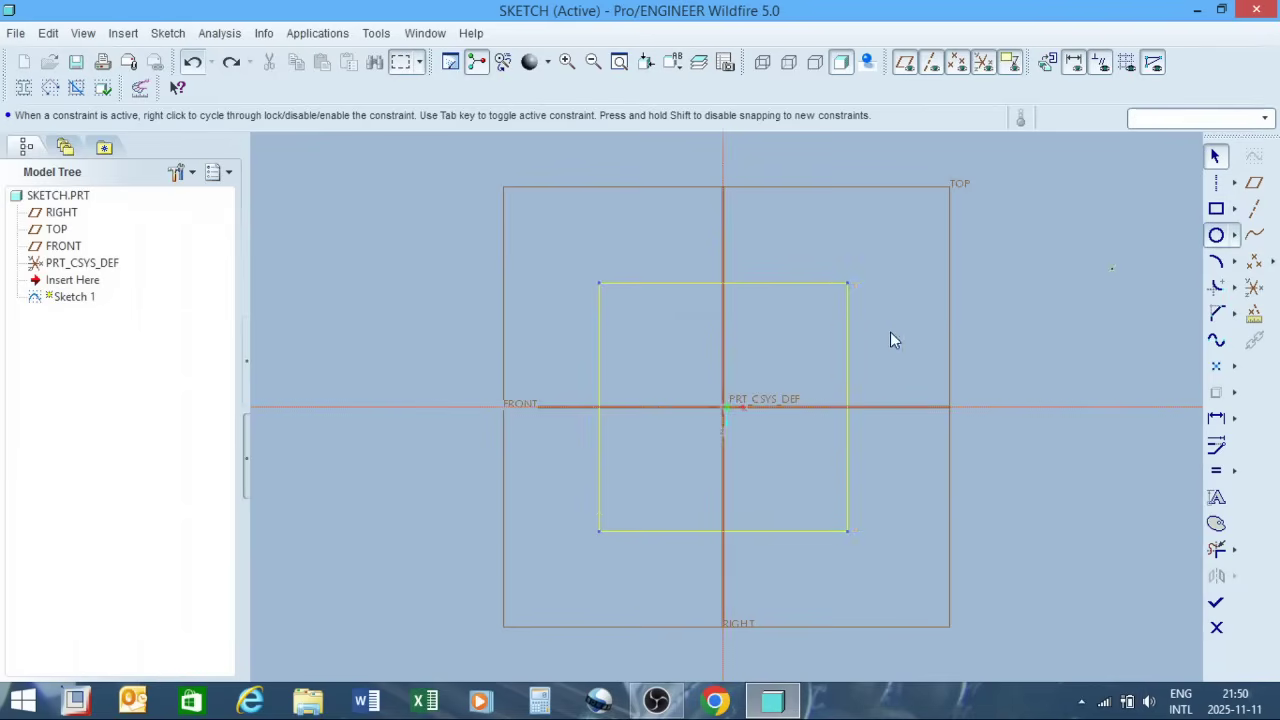
pyautogui.click(758, 369)
pyautogui.click(770, 348)
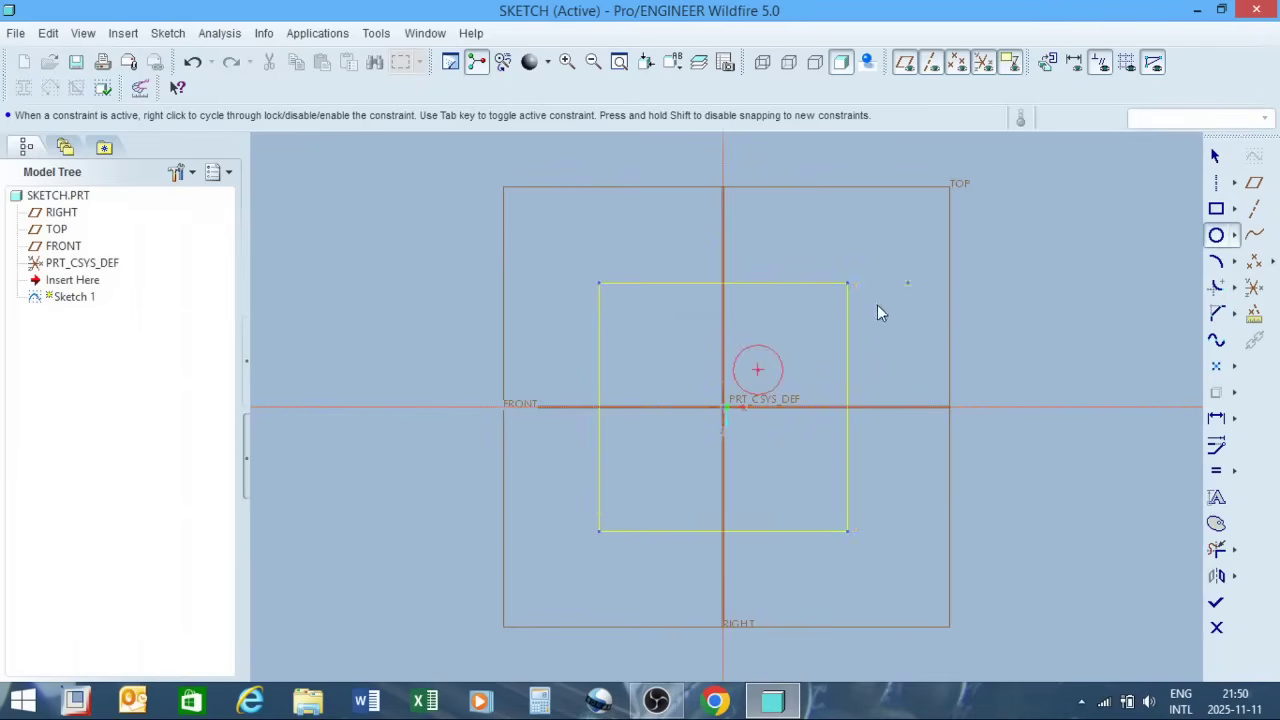
pyautogui.click(193, 62)
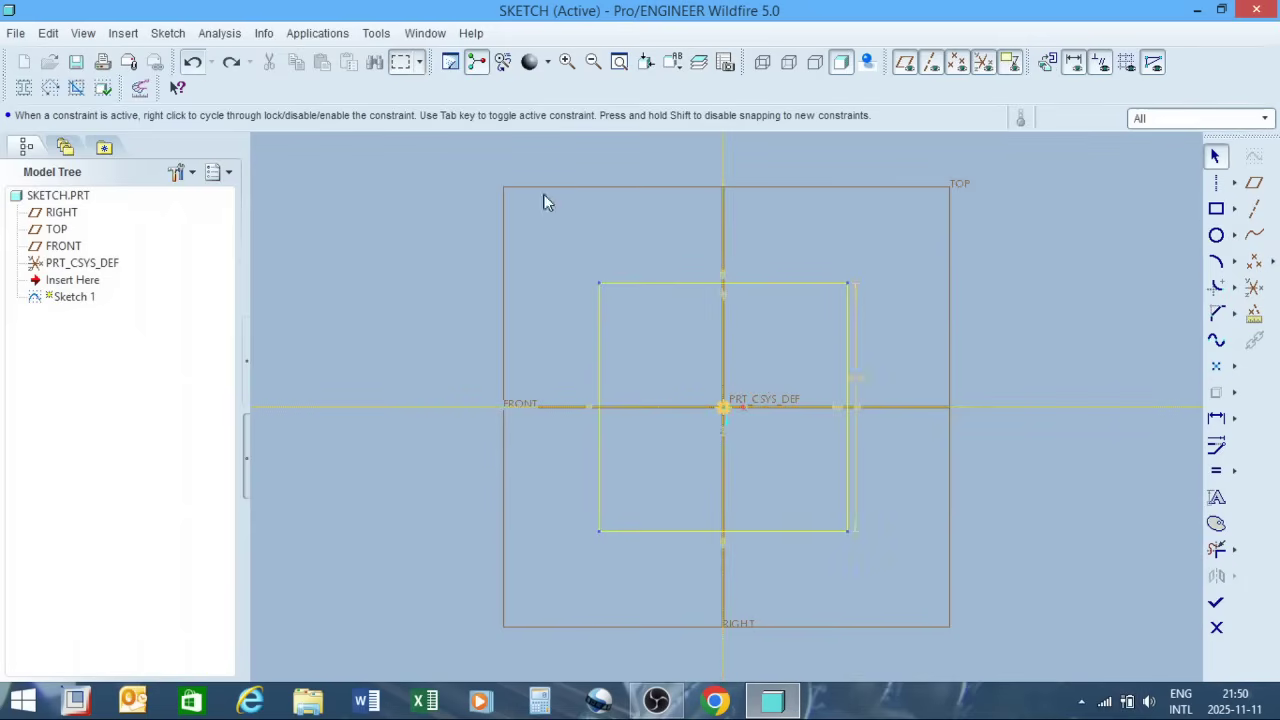
# Step: Sketch a circle about 16 in diameter in the square's upper-right quadrant, its center about 13 from each centerline
pyautogui.click(1216, 235)
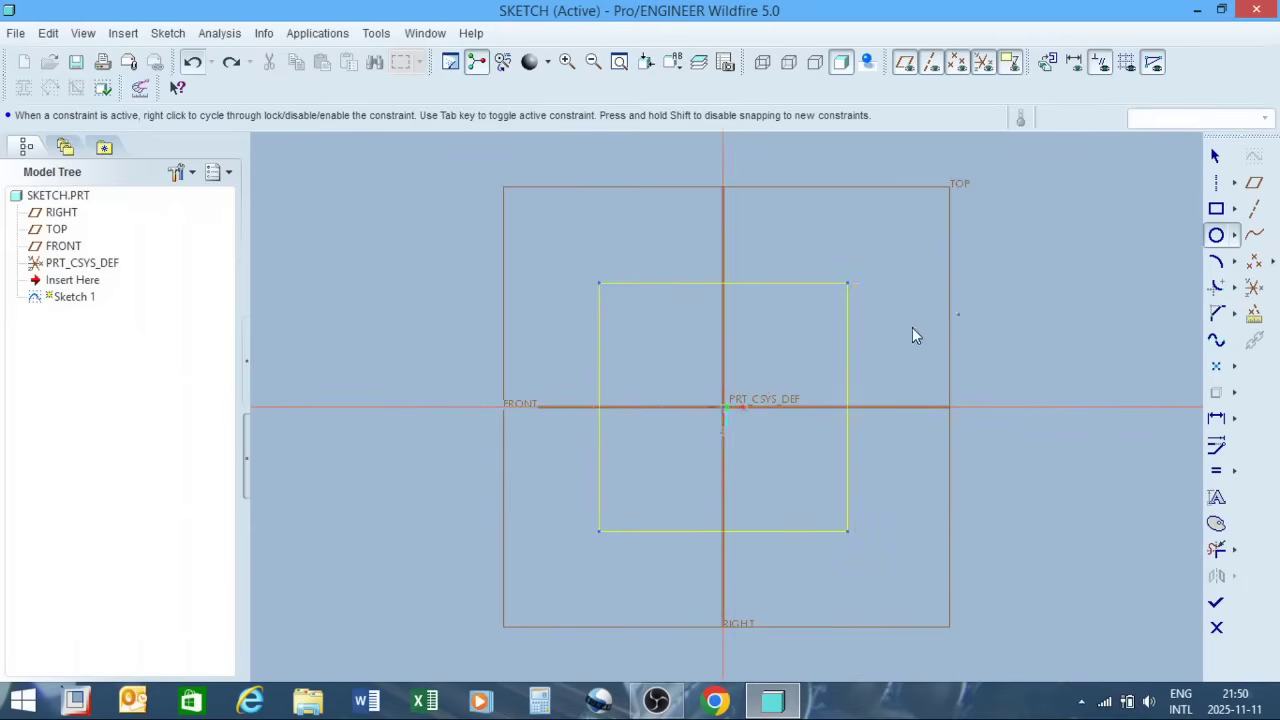
pyautogui.click(765, 365)
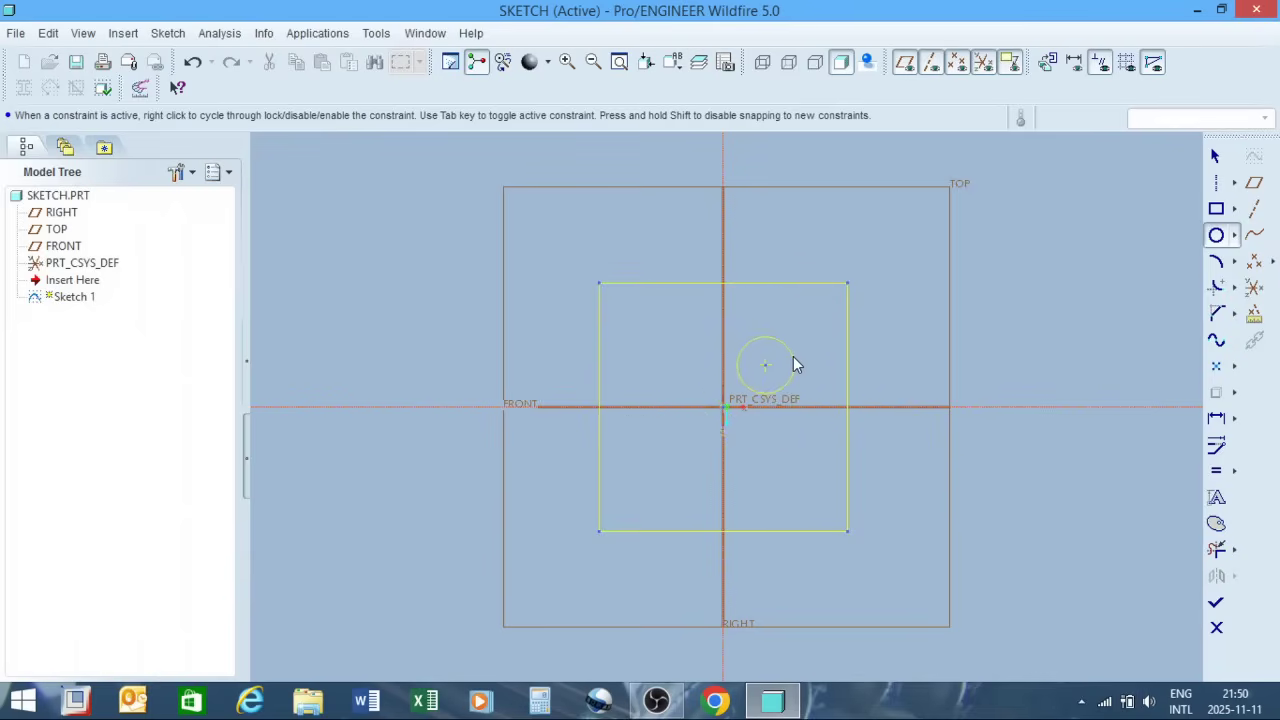
pyautogui.click(791, 357)
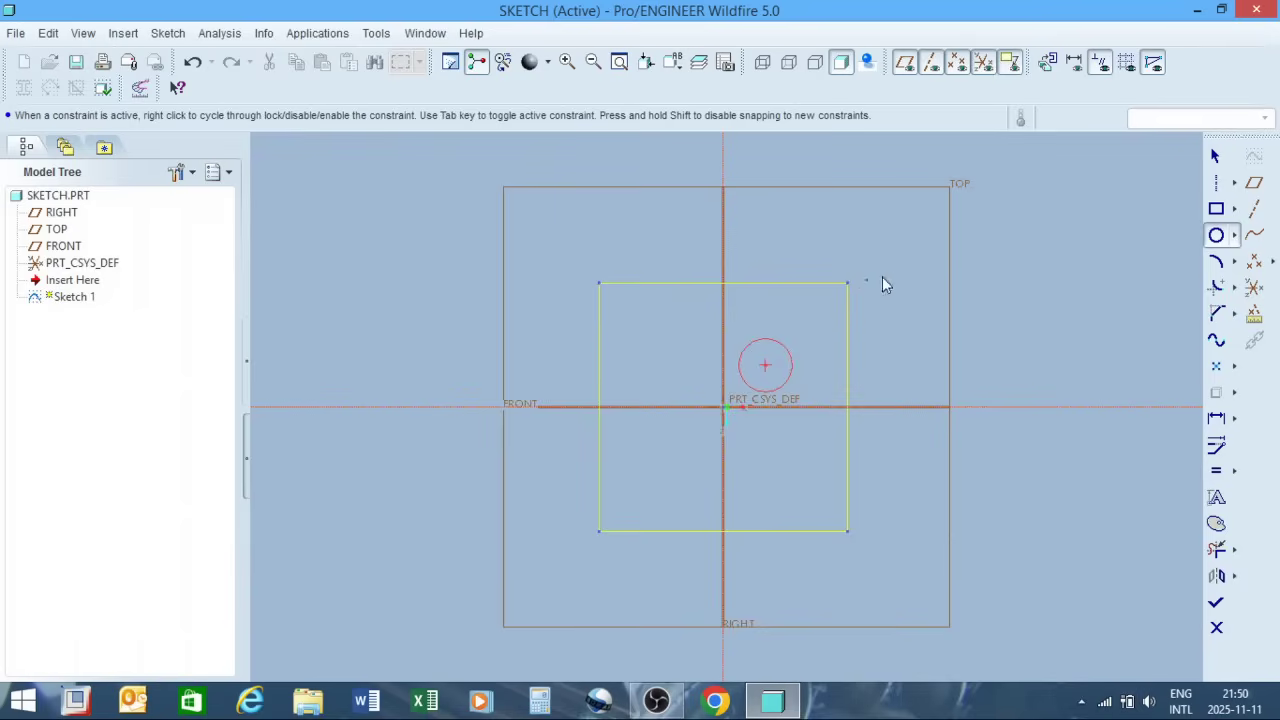
pyautogui.click(1216, 157)
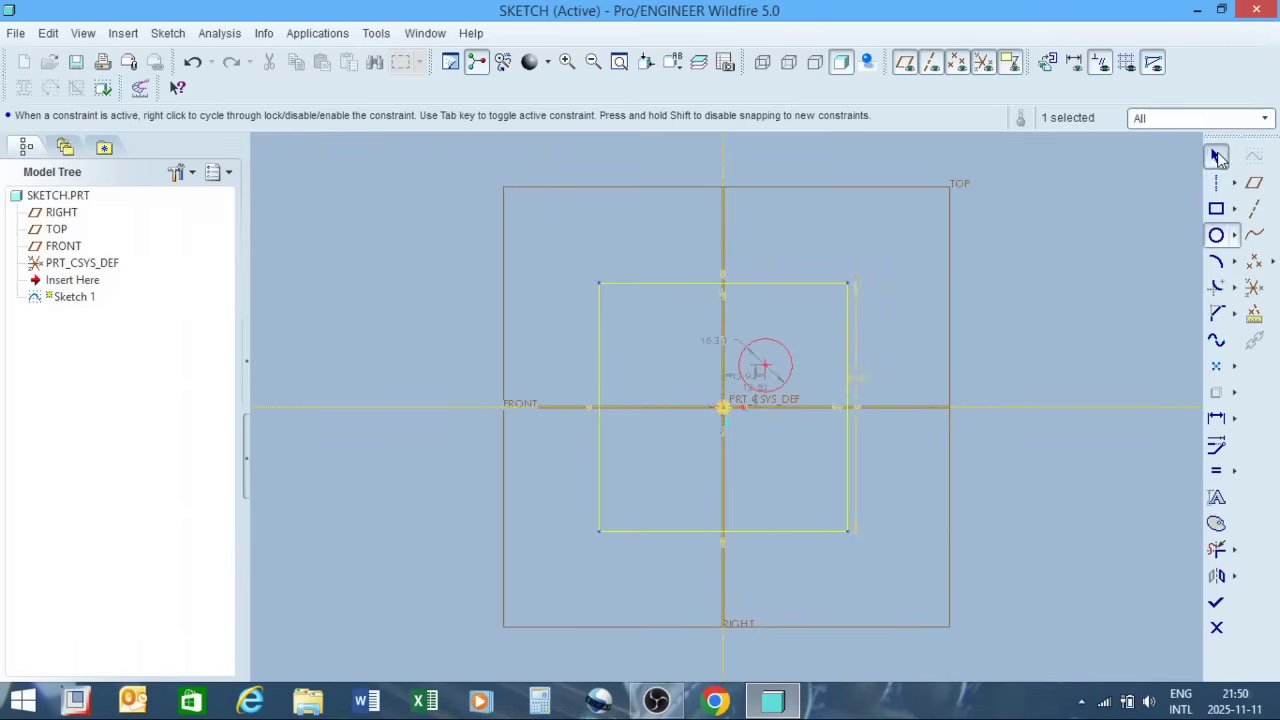
# Step: Set the circle's diameter to 20
pyautogui.scroll(-5, 765, 362)
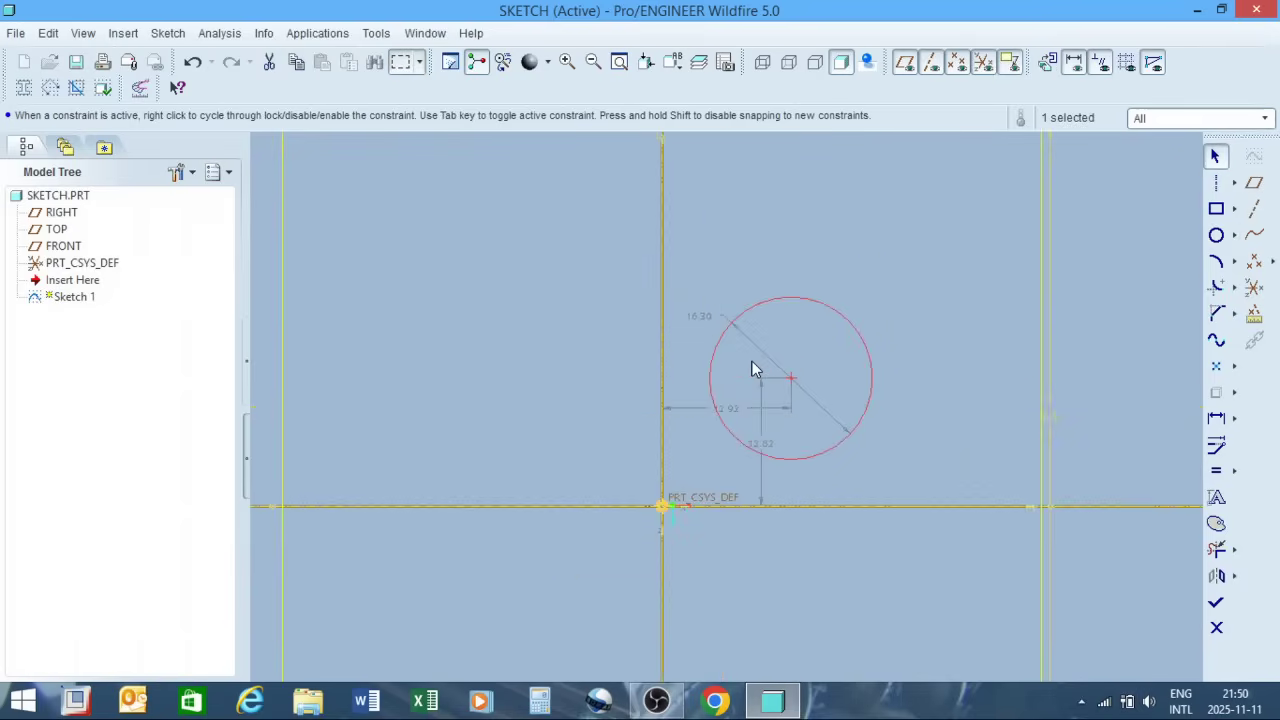
pyautogui.doubleClick(702, 318)
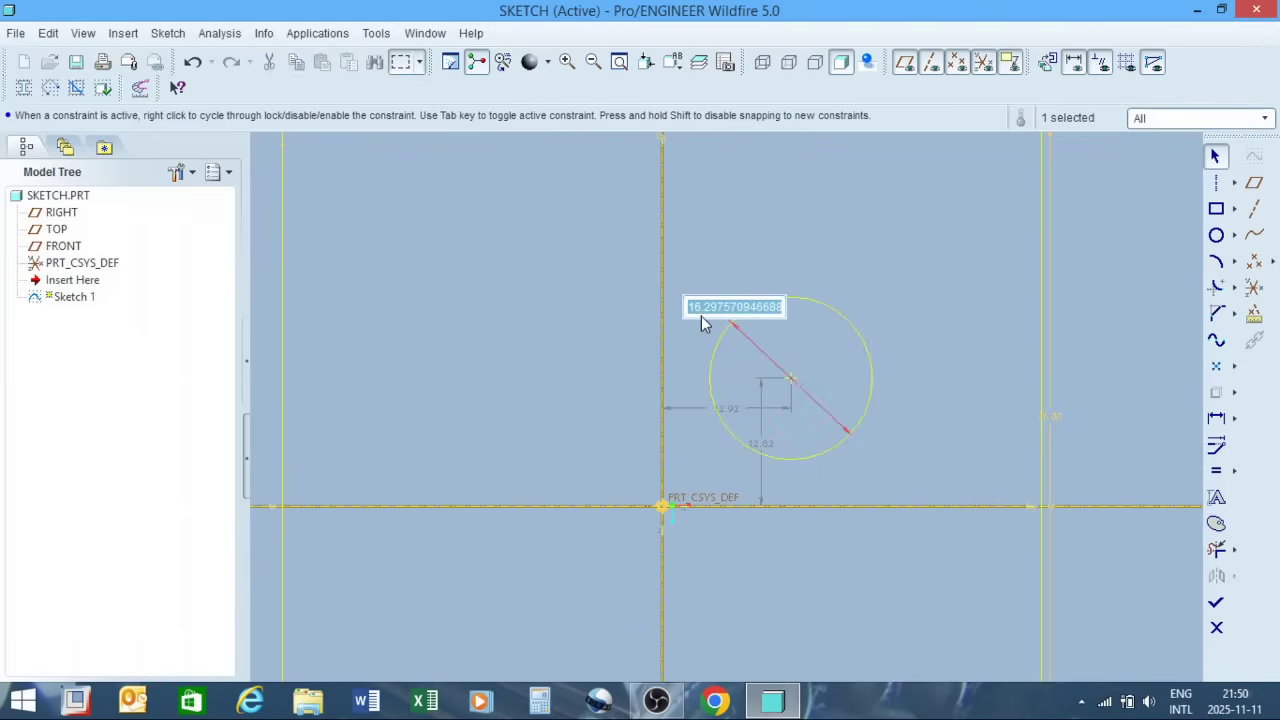
pyautogui.write('20')
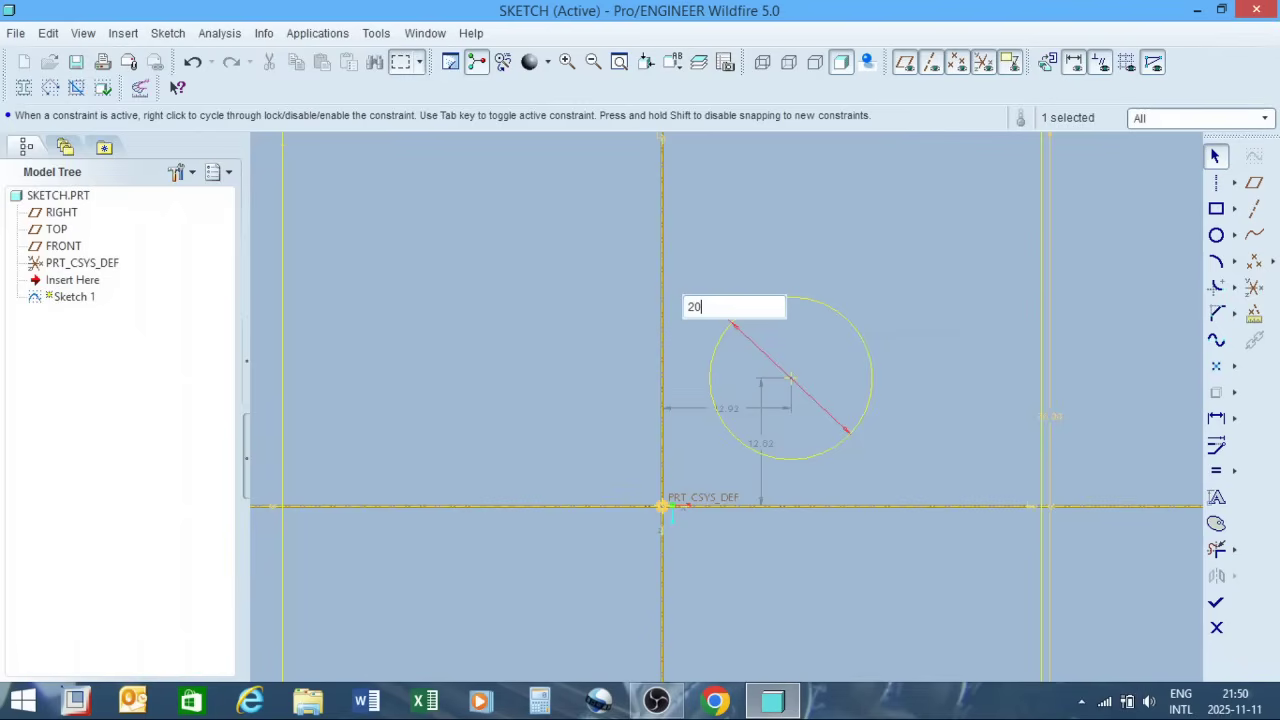
pyautogui.press('Return')
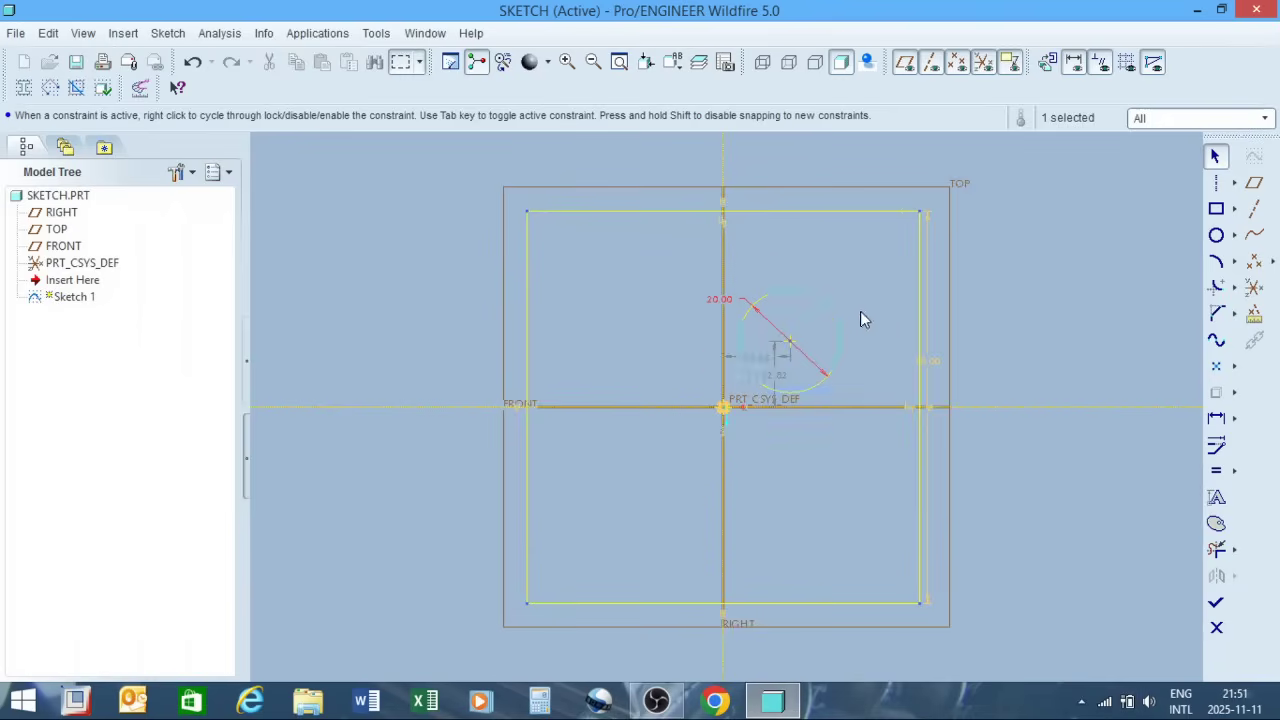
# Step: Set the circle center's distances from the vertical and horizontal centerlines to 20 each
pyautogui.click(759, 361)
pyautogui.doubleClick(758, 362)
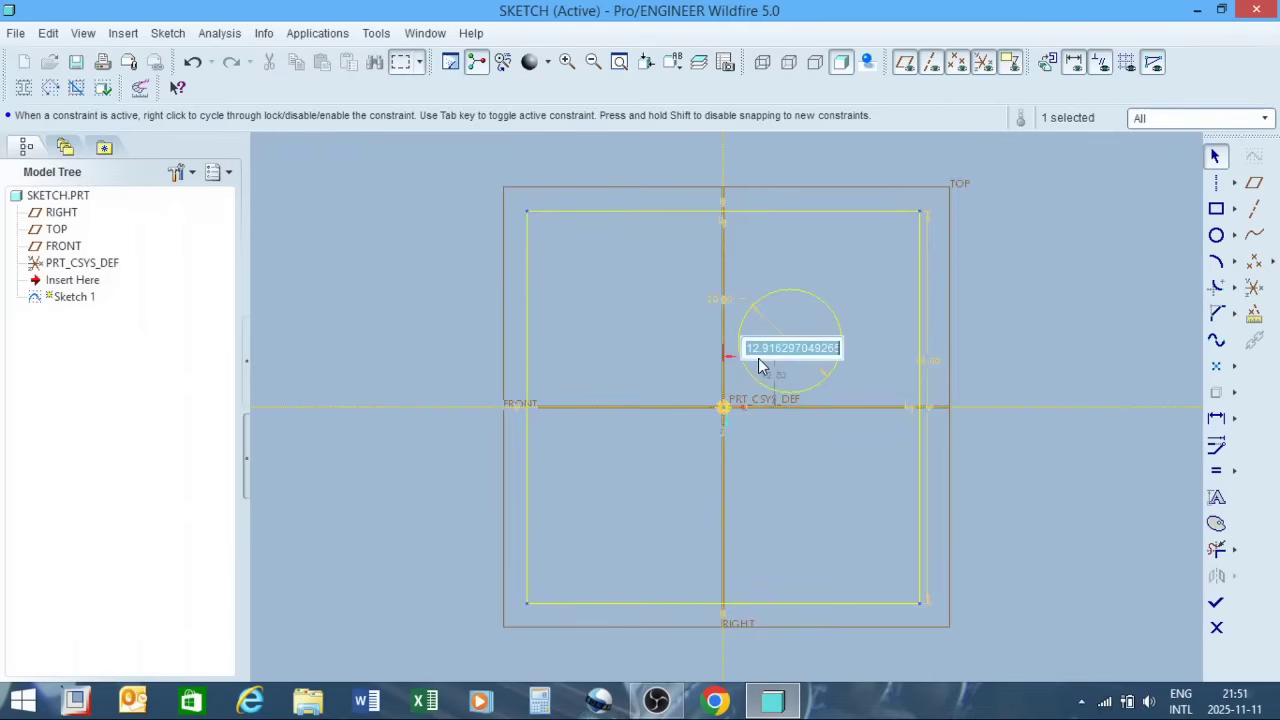
pyautogui.write('20')
pyautogui.press('Return')
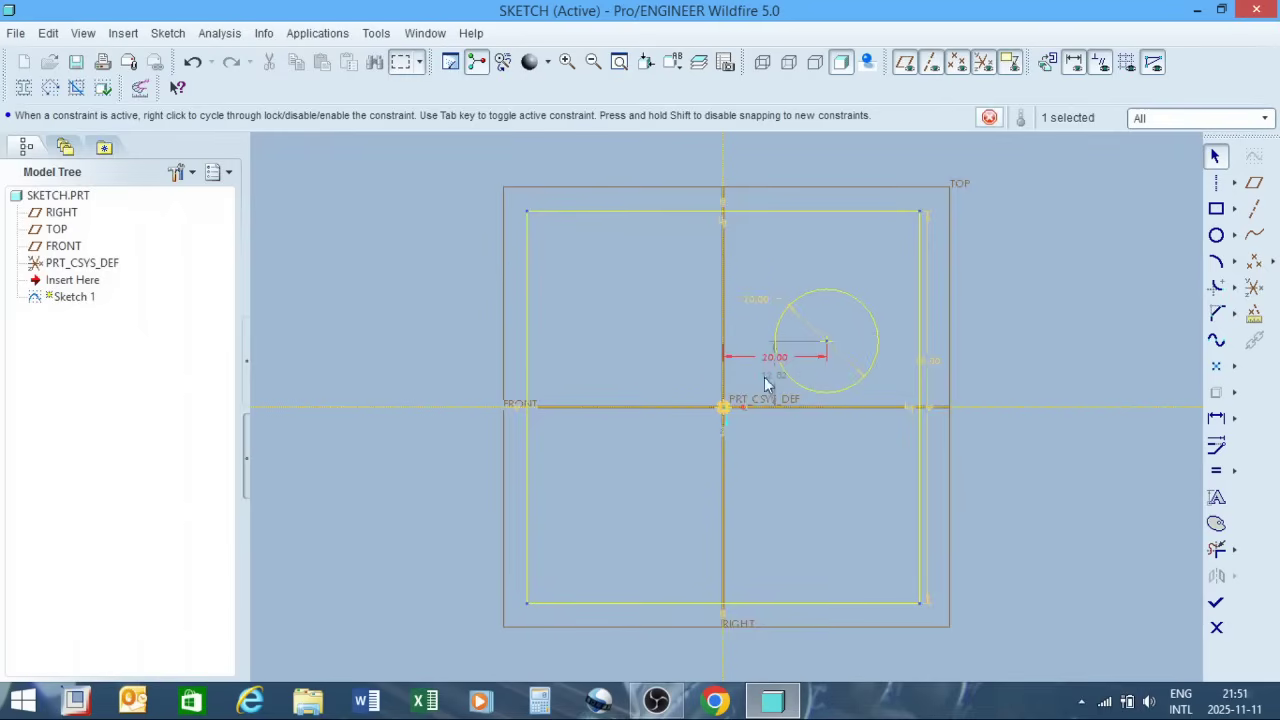
pyautogui.doubleClick(781, 380)
pyautogui.write('20')
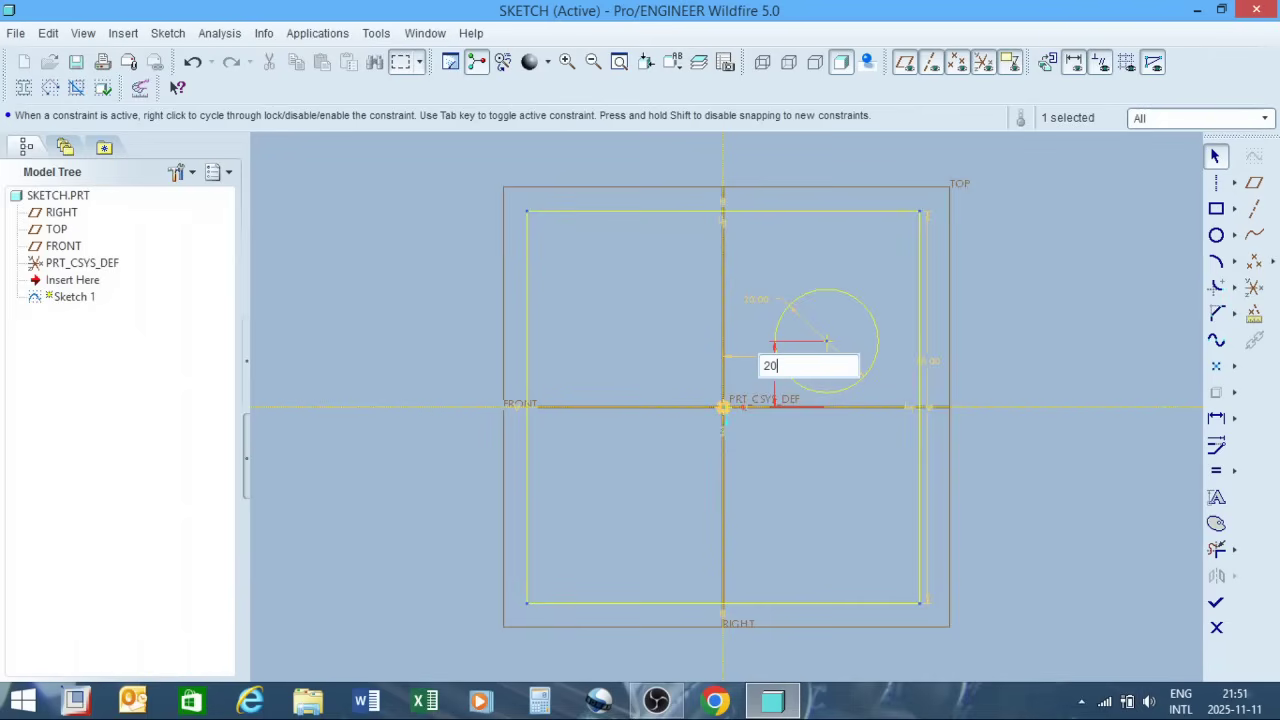
pyautogui.press('Return')
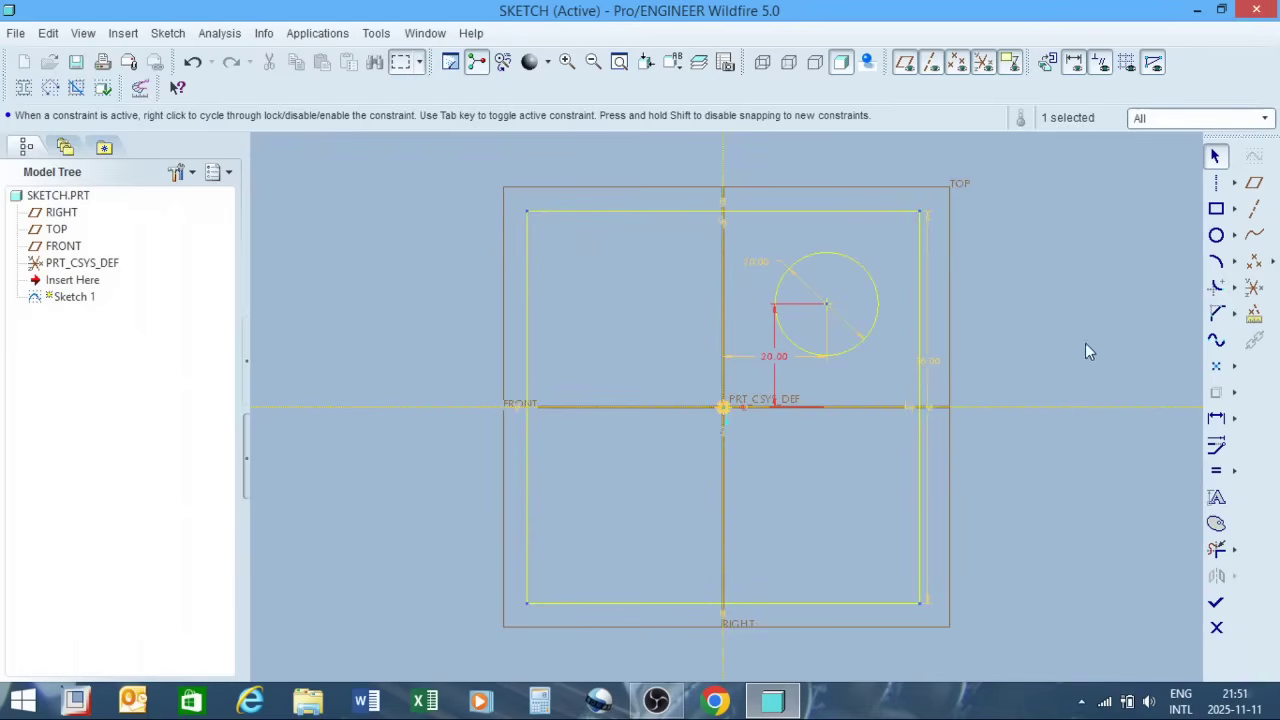
# Step: Dimension the circle center 18 from the square's right side, deleting the conflicting 20 dimension to the vertical centerline
pyautogui.click(1217, 420)
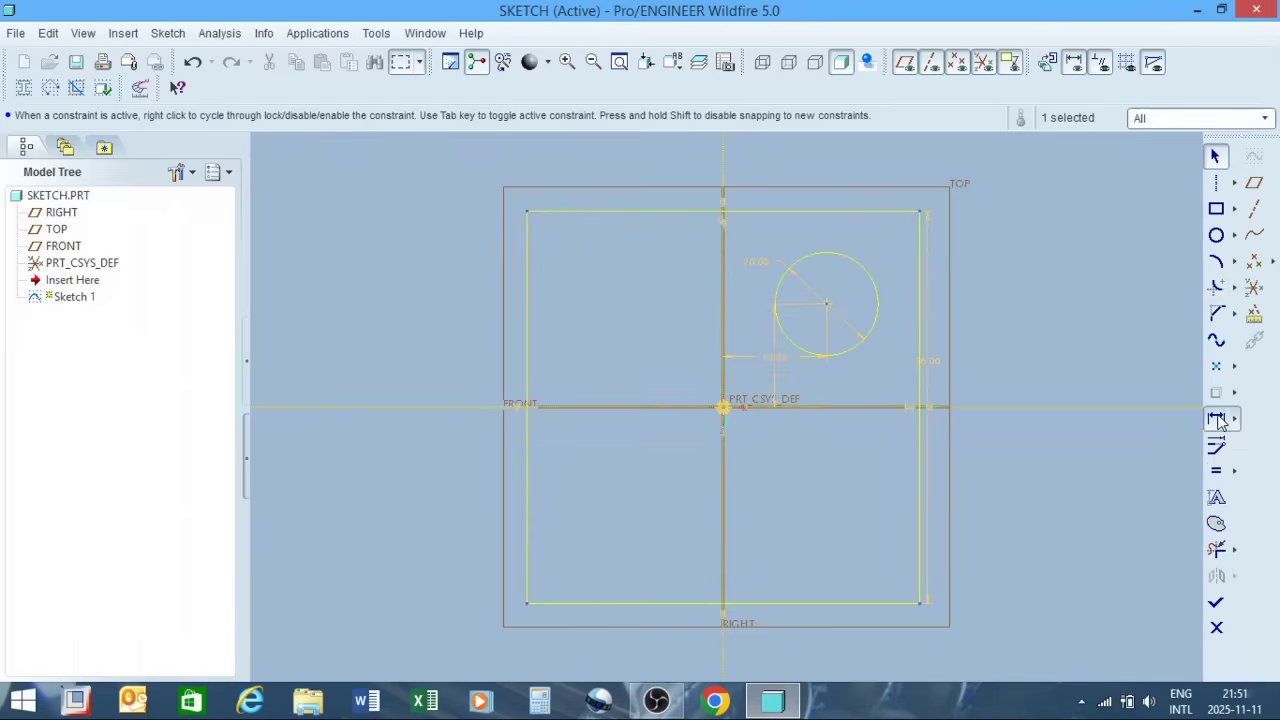
pyautogui.click(921, 295)
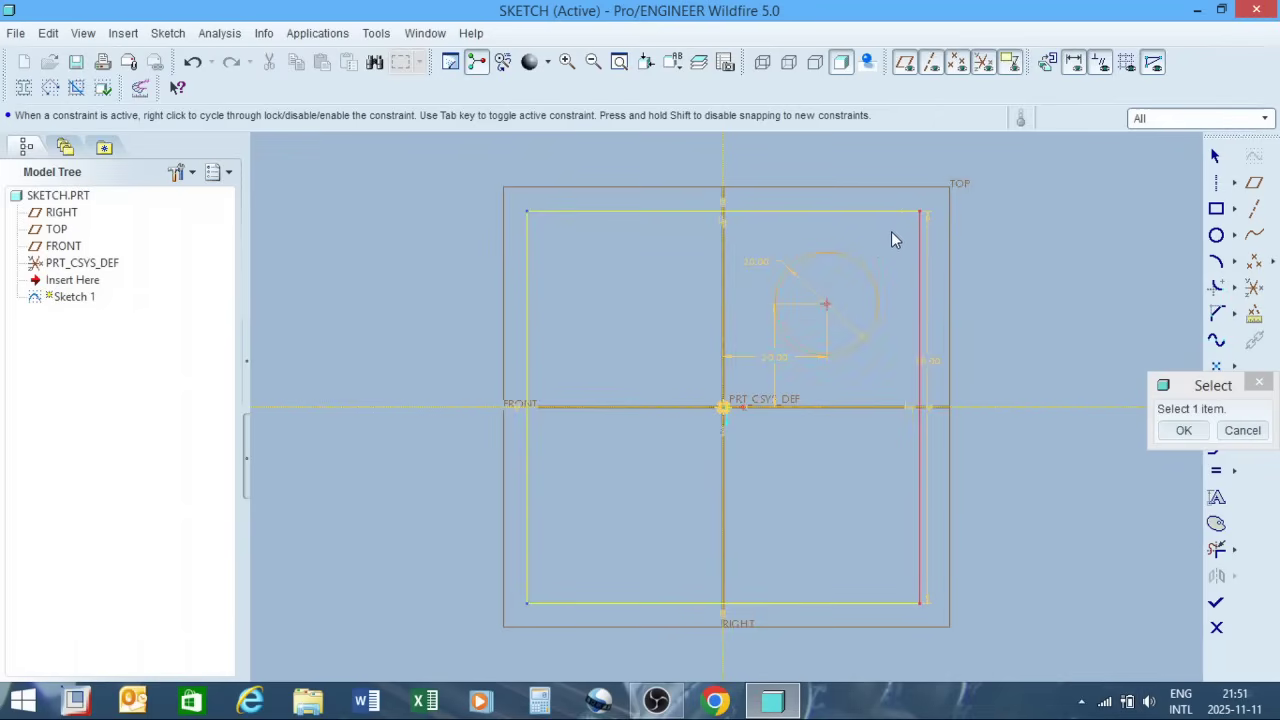
pyautogui.middleClick(887, 361)
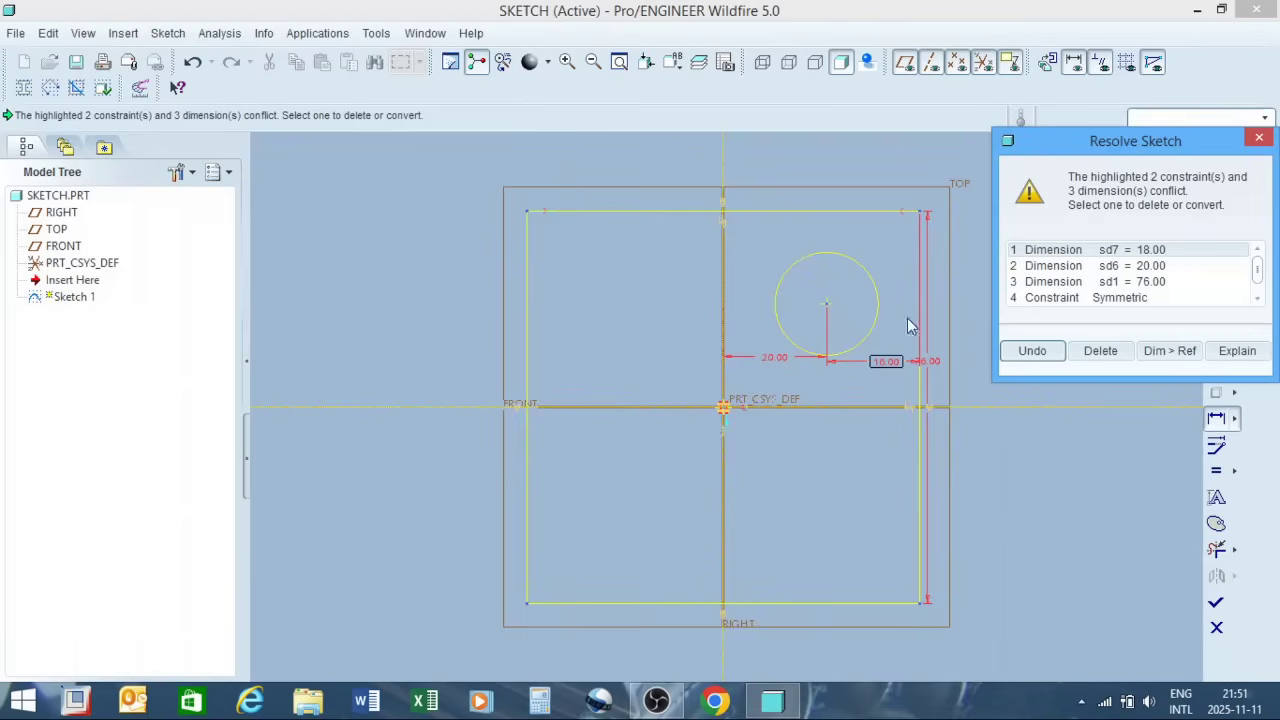
pyautogui.click(1157, 266)
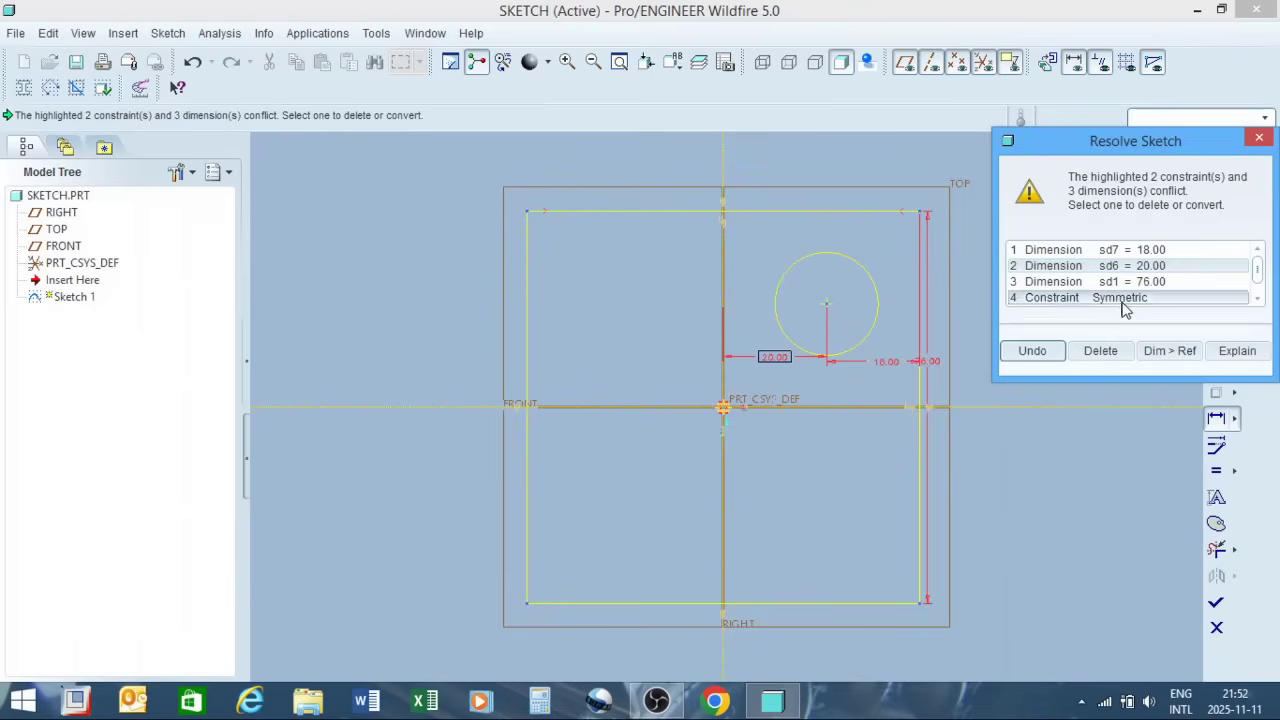
pyautogui.click(1108, 354)
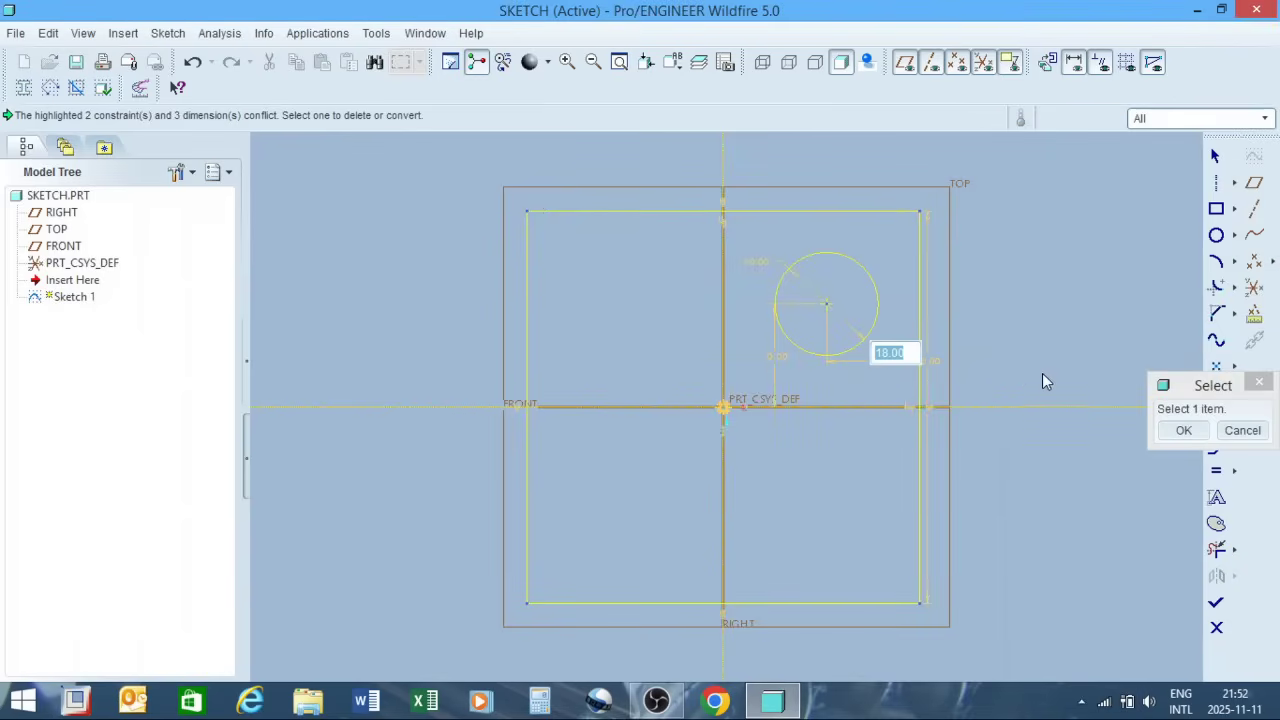
pyautogui.press('Return')
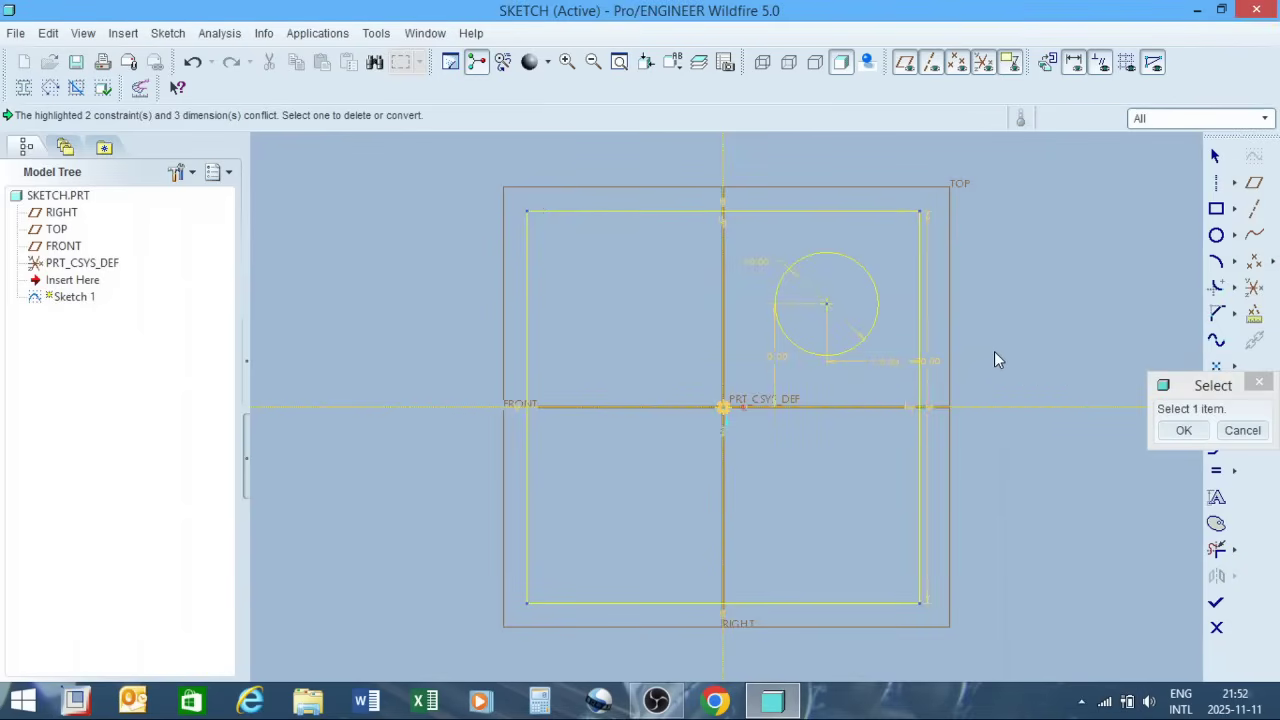
pyautogui.click(1180, 432)
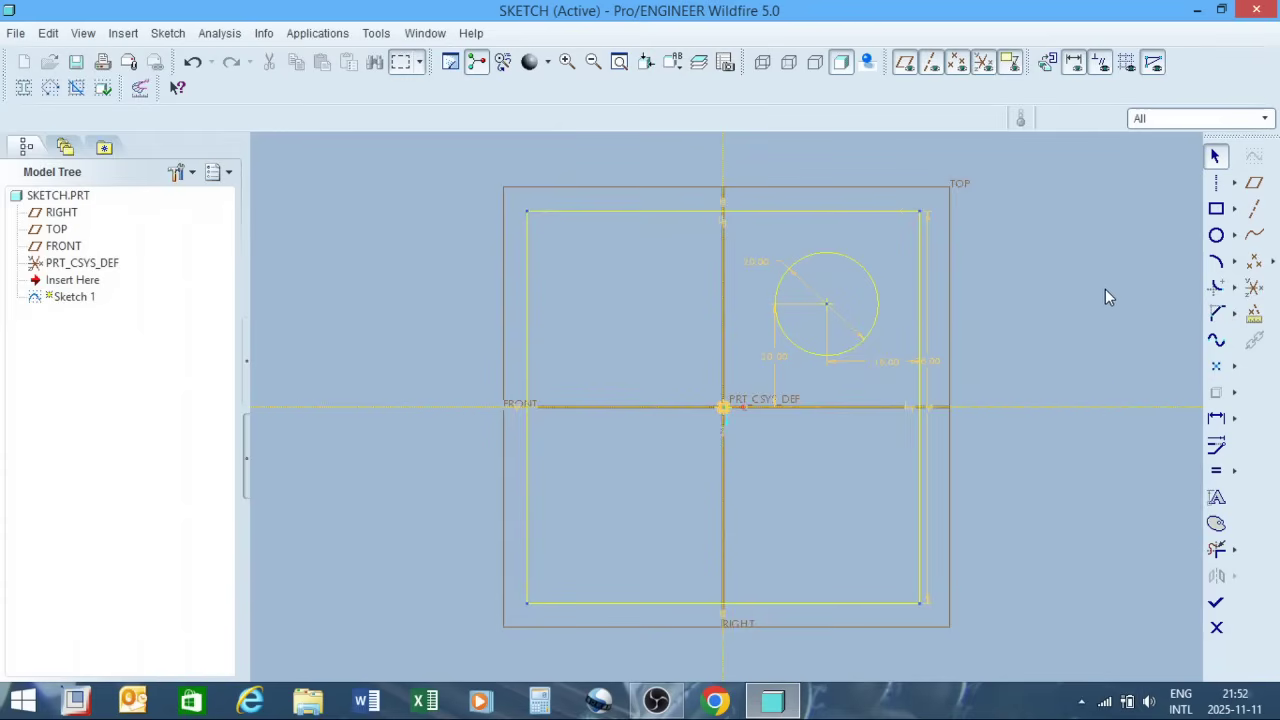
# Step: Sketch an arc of about 66 radius from the circle's topmost point to the midpoint of the square's left side
pyautogui.click(1218, 262)
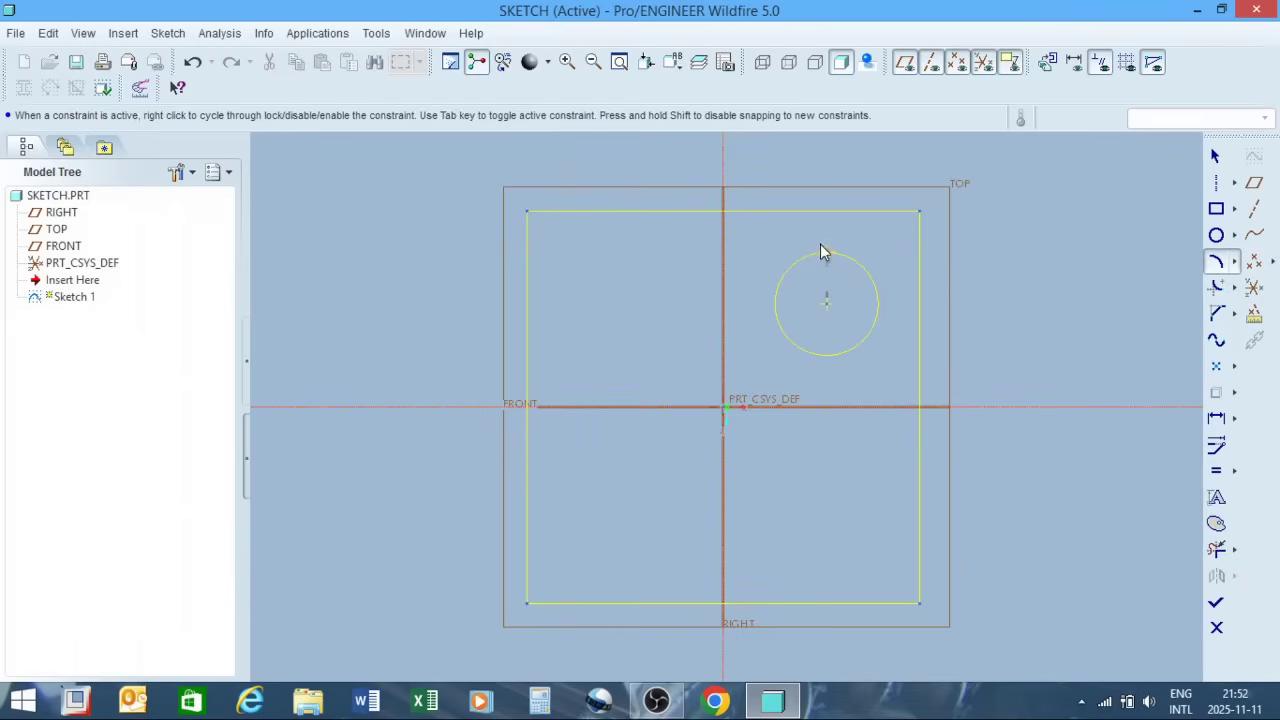
pyautogui.click(821, 251)
pyautogui.click(531, 403)
pyautogui.click(657, 290)
pyautogui.click(1216, 156)
pyautogui.click(1029, 264)
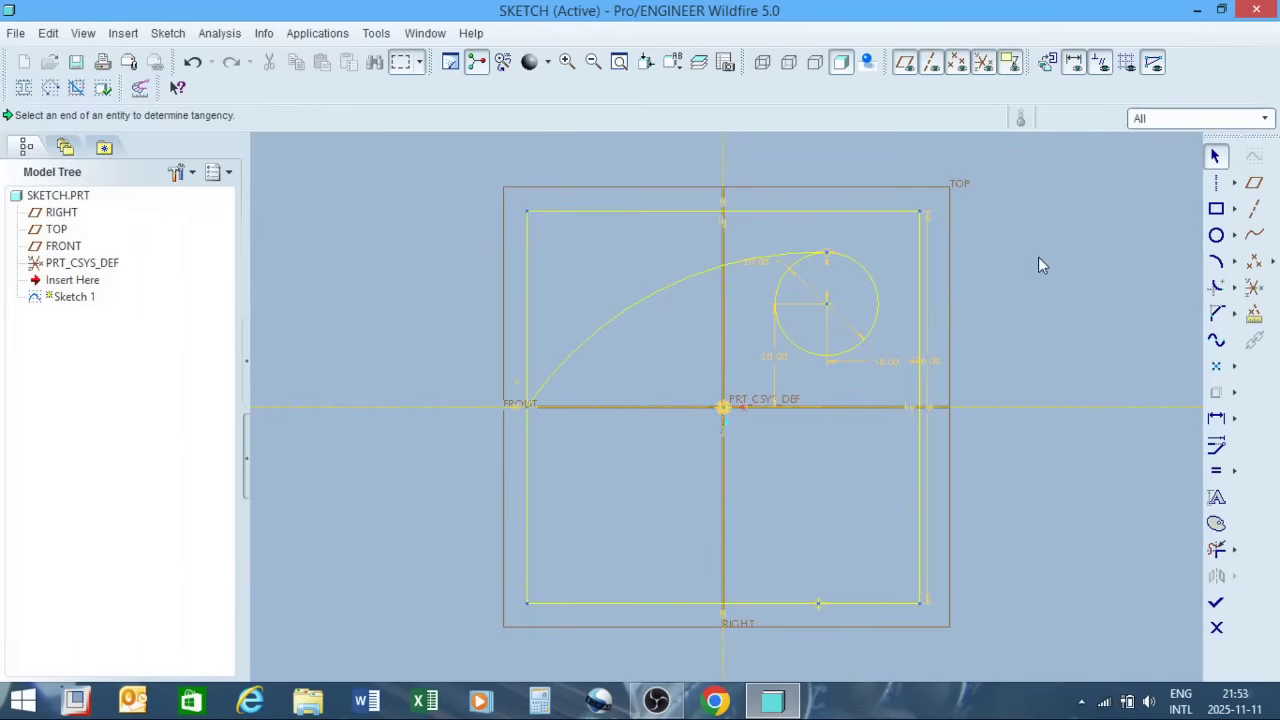
# Step: Sketch a straight line from the origin to the lower-right edge of the circle
pyautogui.click(1235, 182)
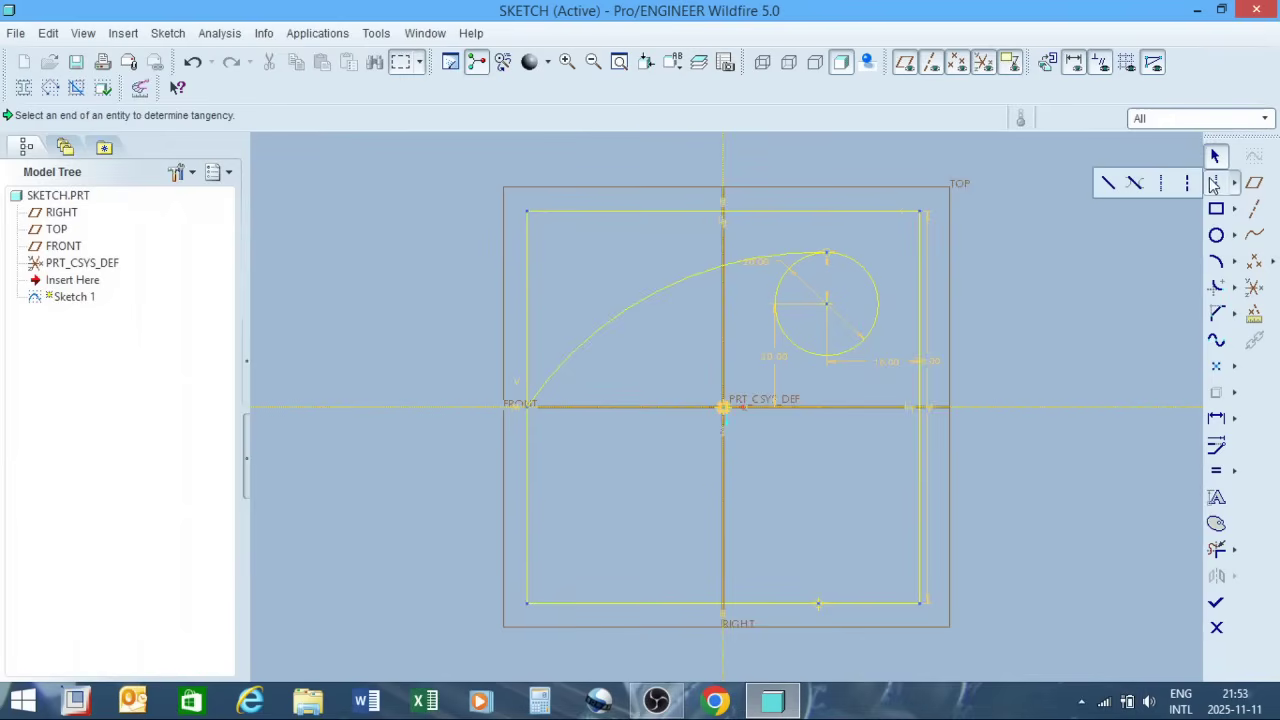
pyautogui.click(1109, 183)
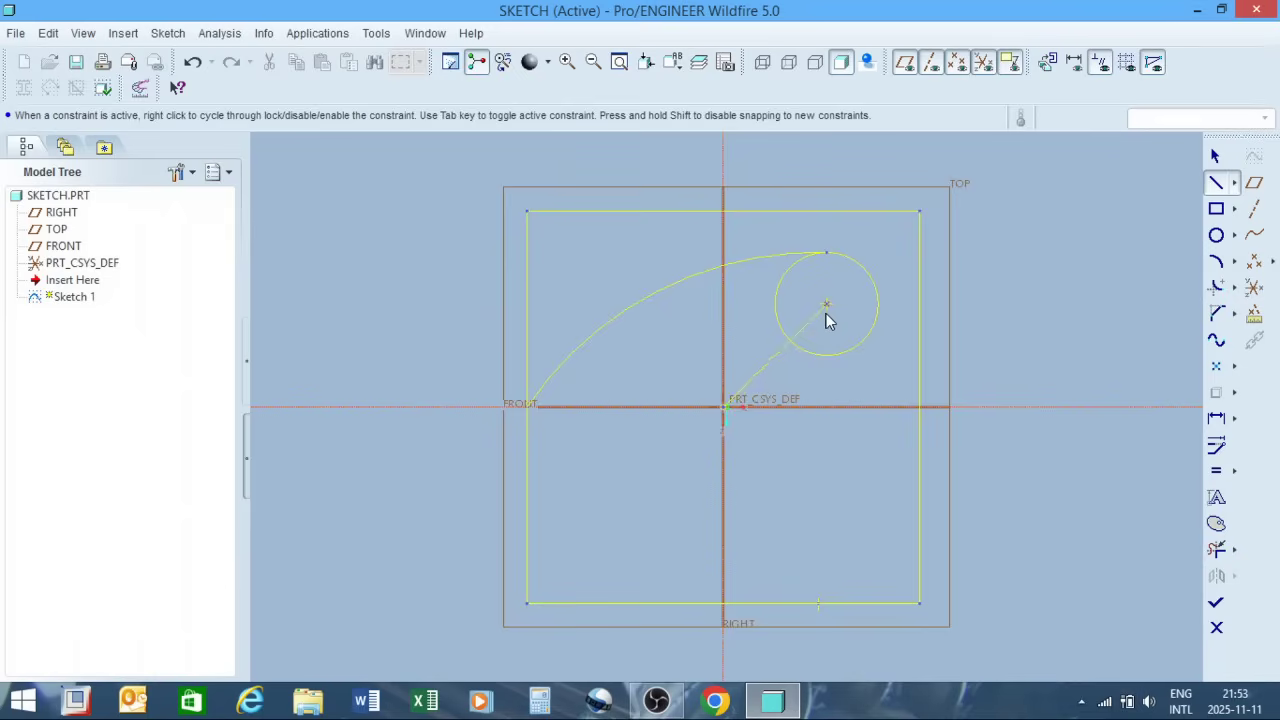
pyautogui.click(858, 377)
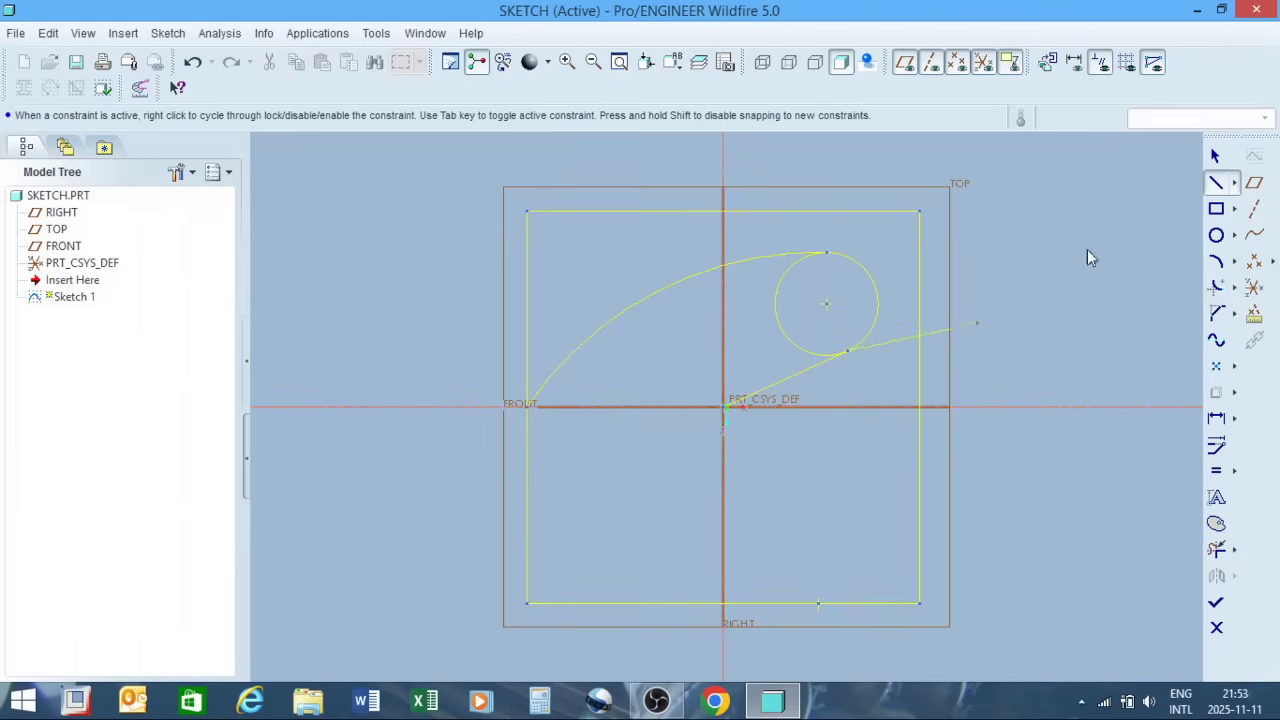
pyautogui.click(1217, 154)
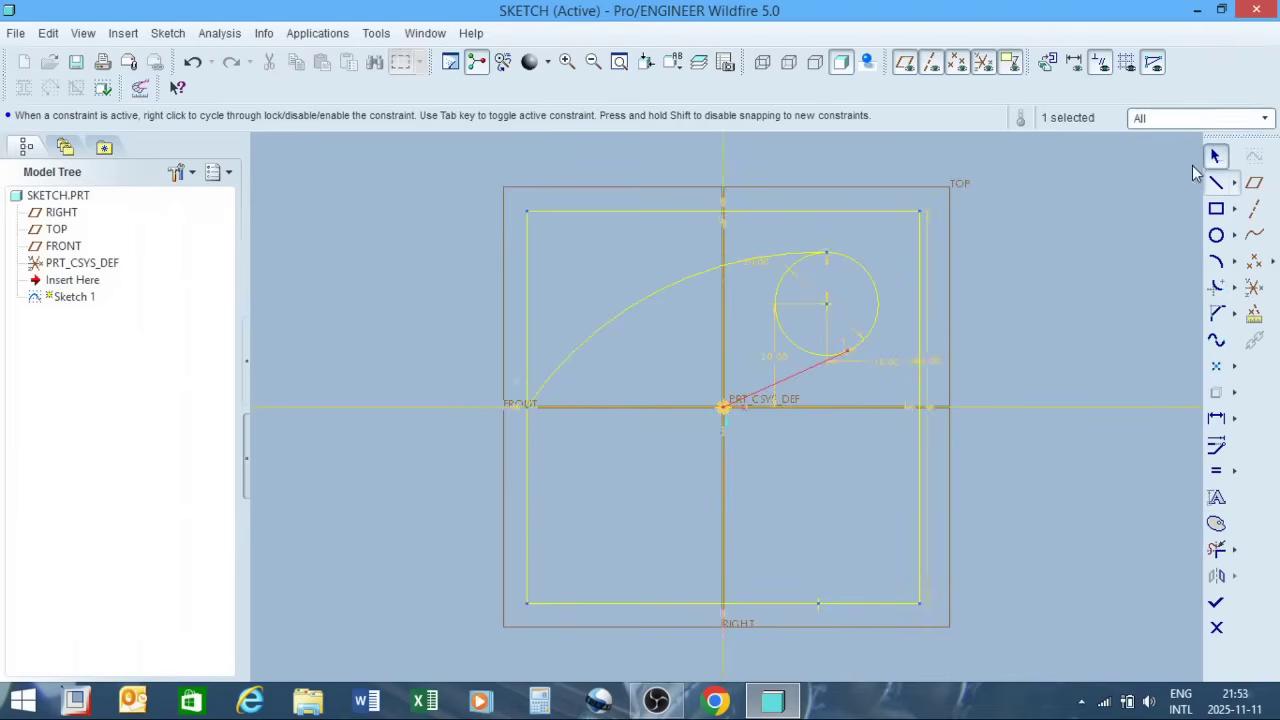
pyautogui.click(1114, 209)
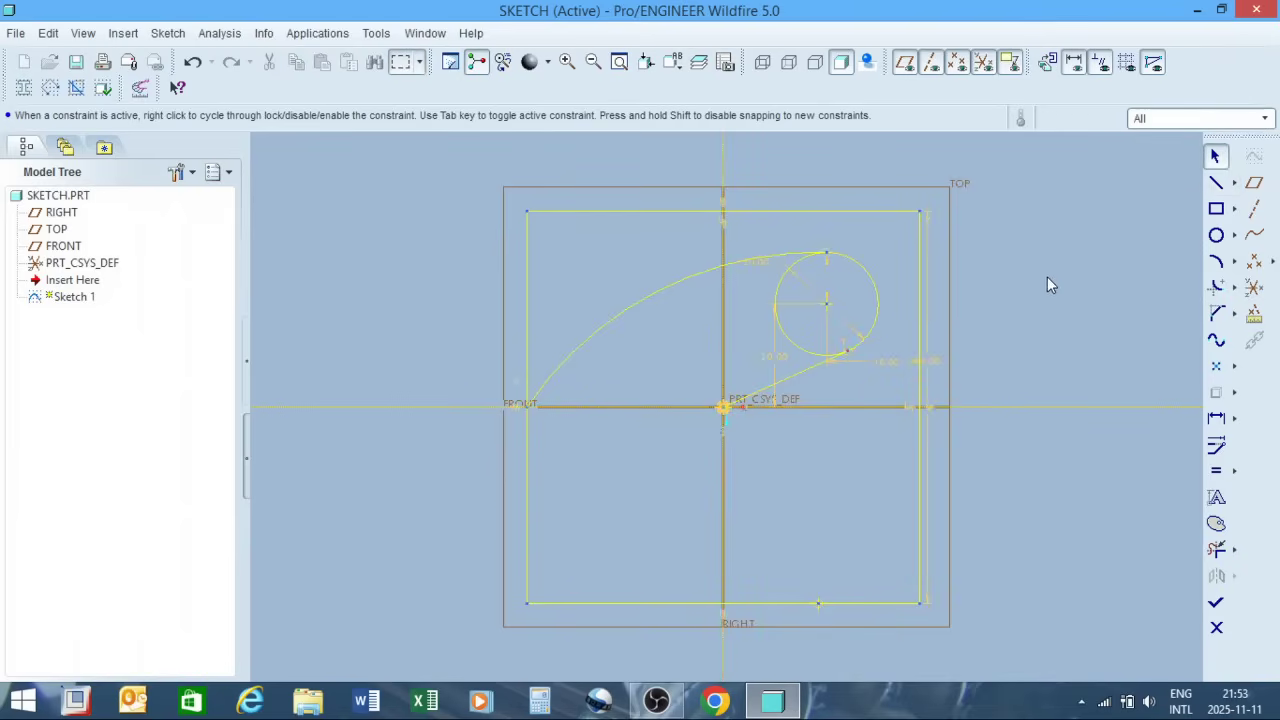
# Step: Try trimming the arc segment between the vertical centerline and the circle, and undo the trim
pyautogui.click(1218, 551)
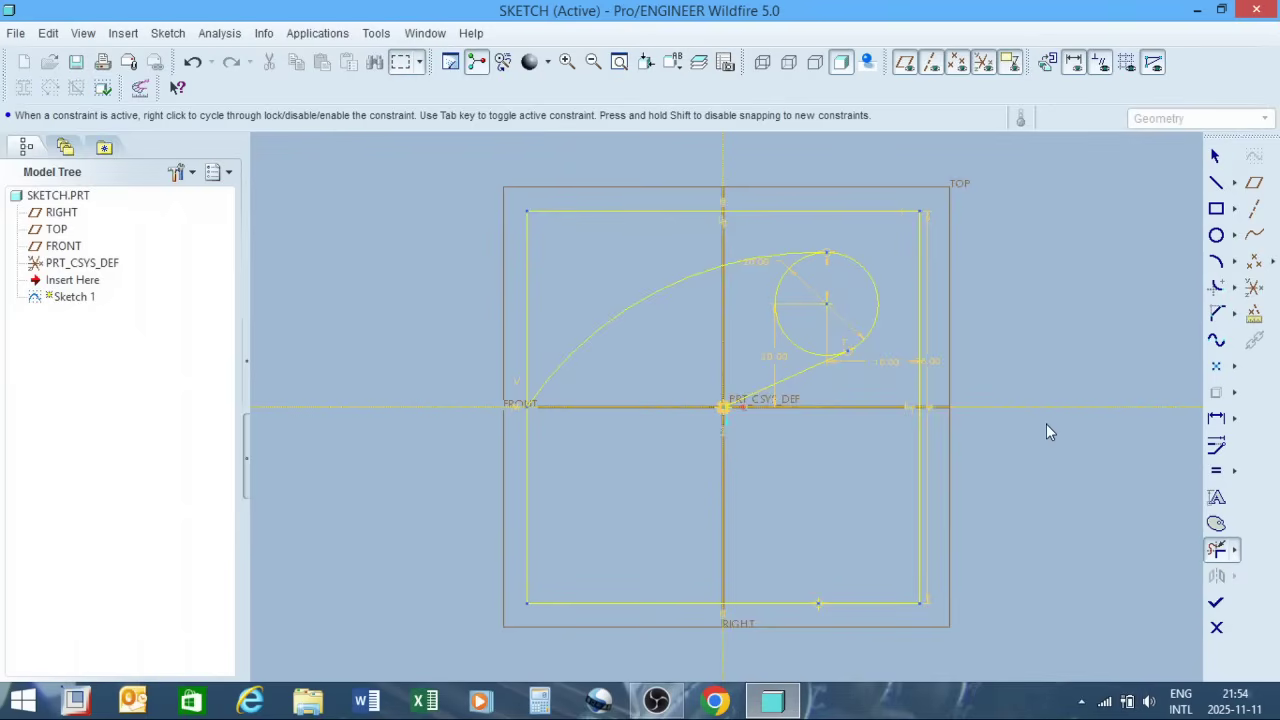
pyautogui.scroll(3, 783, 325)
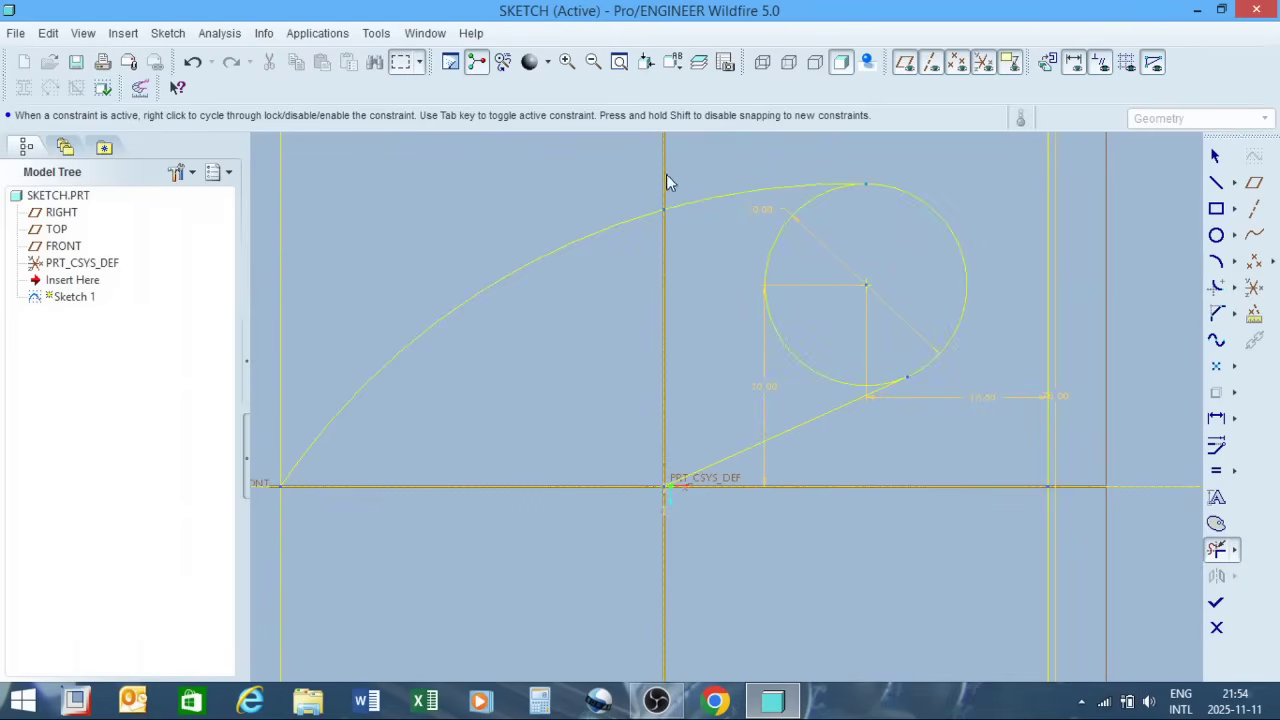
pyautogui.click(717, 197)
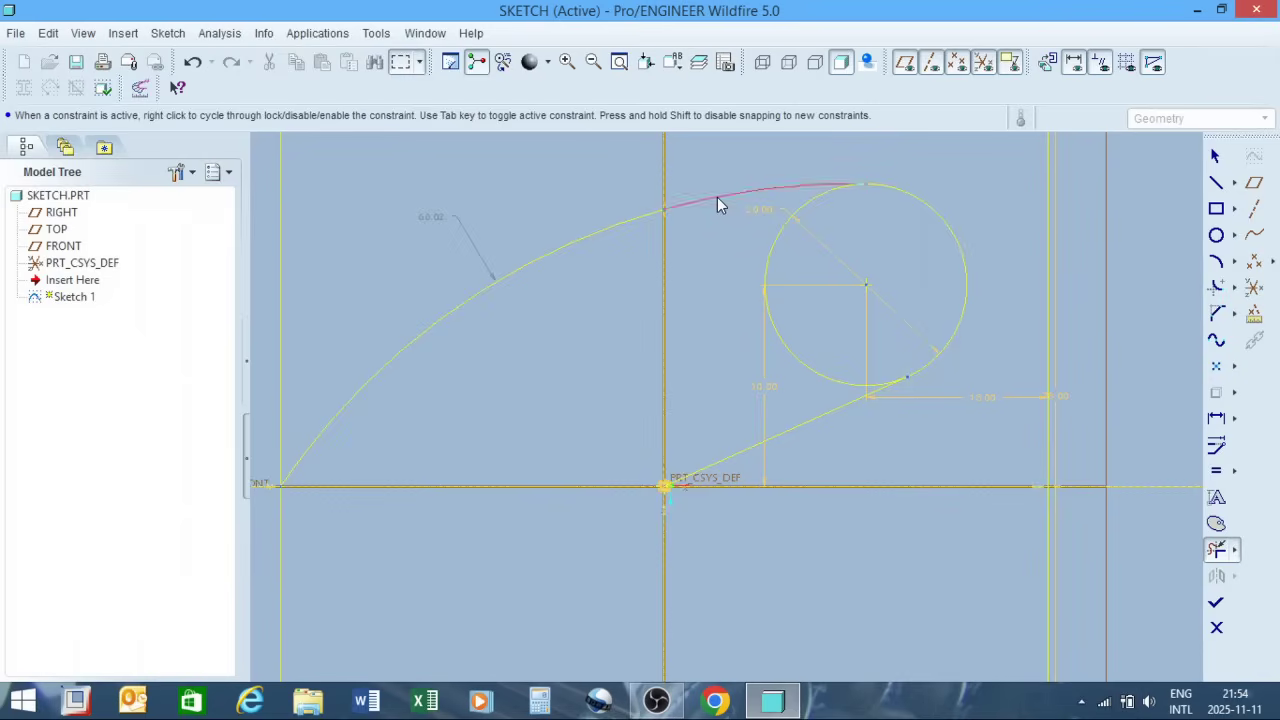
pyautogui.click(193, 62)
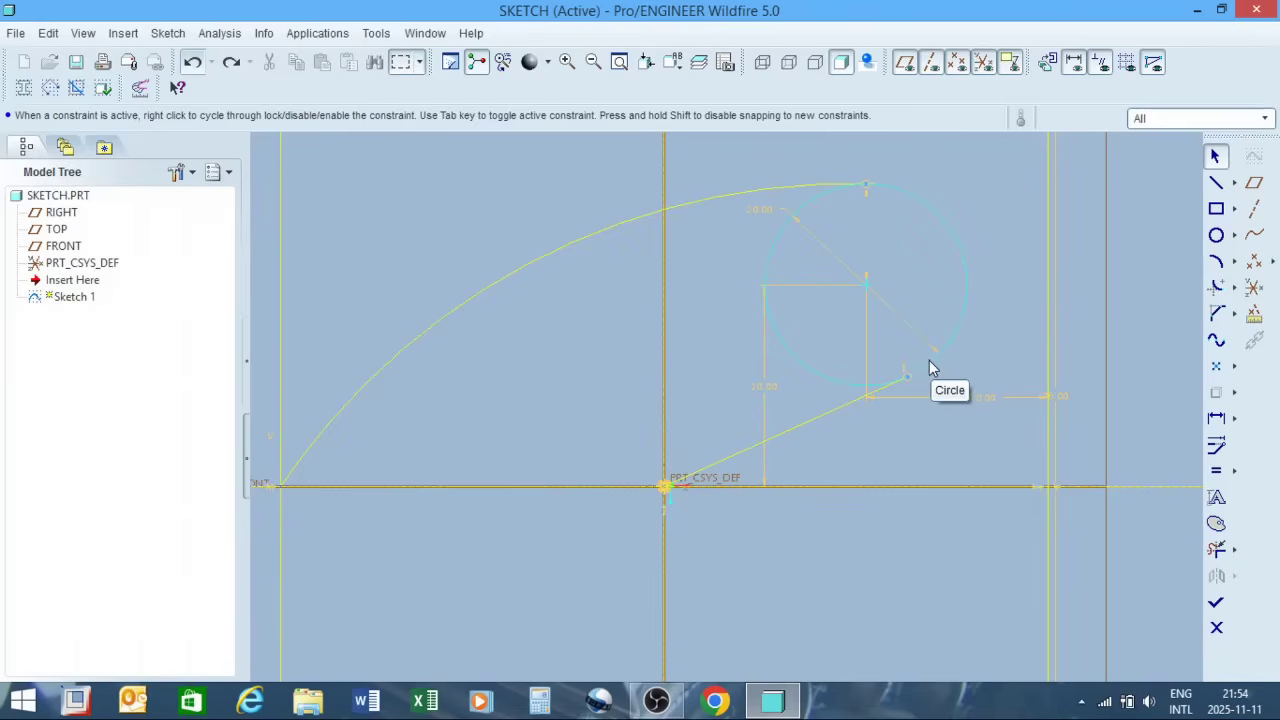
# Step: Try removing the circle with the Delete Segment tool, and undo the removal
pyautogui.click(963, 307)
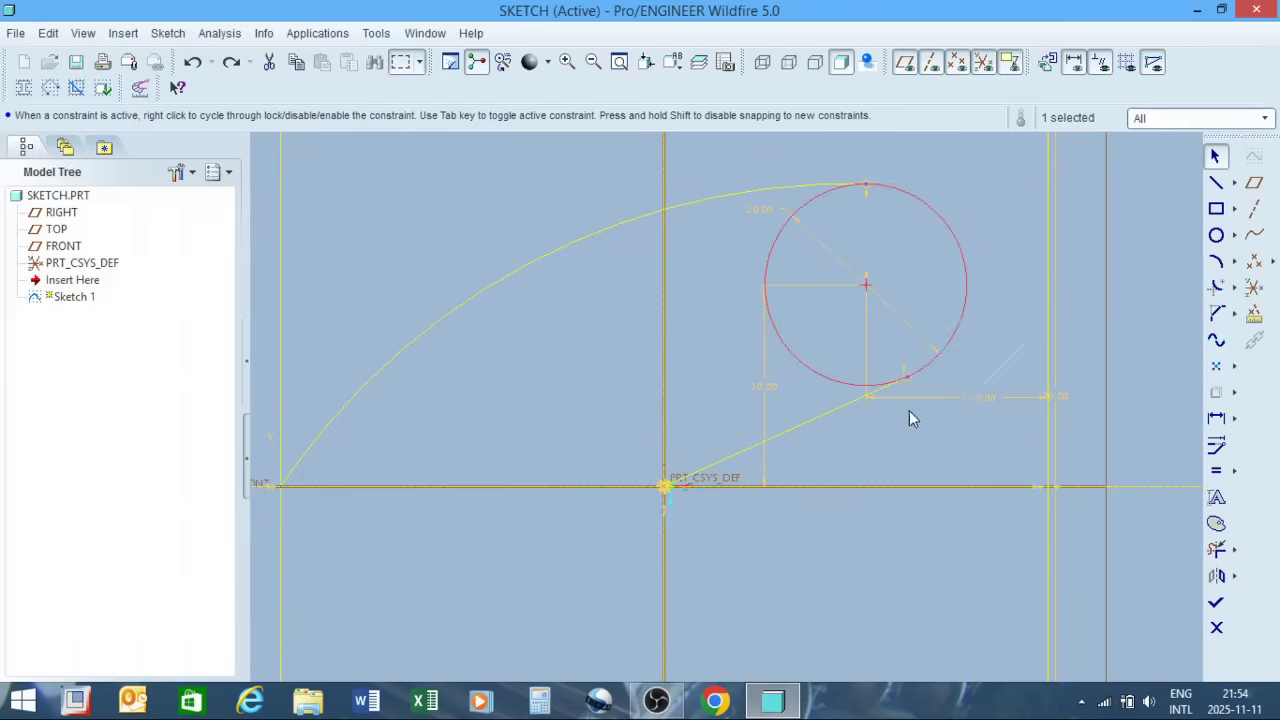
pyautogui.click(859, 397)
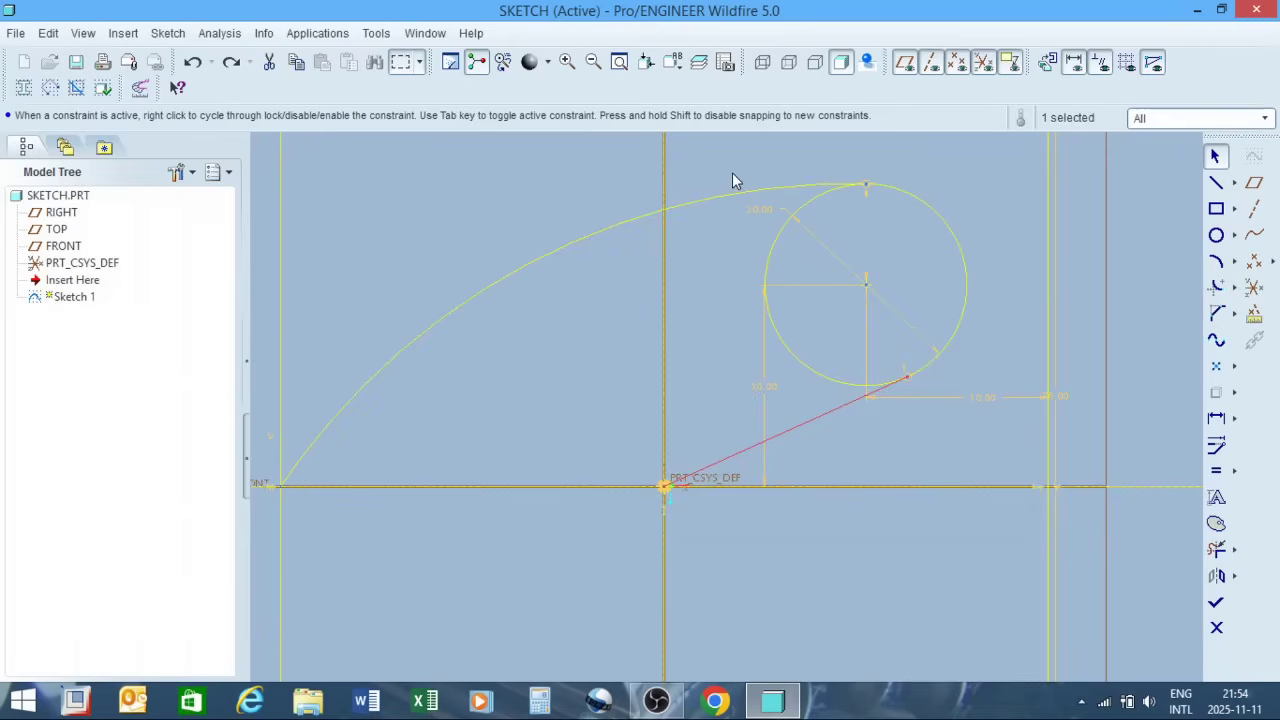
pyautogui.click(1216, 549)
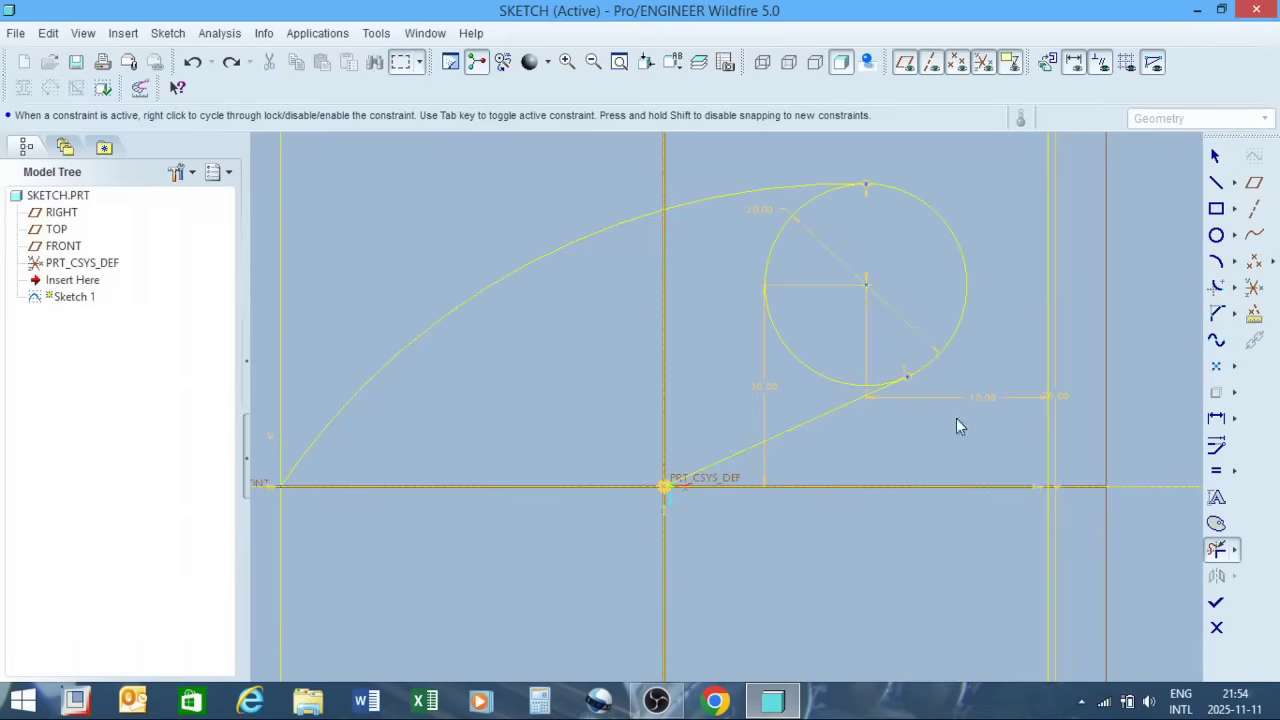
pyautogui.click(947, 352)
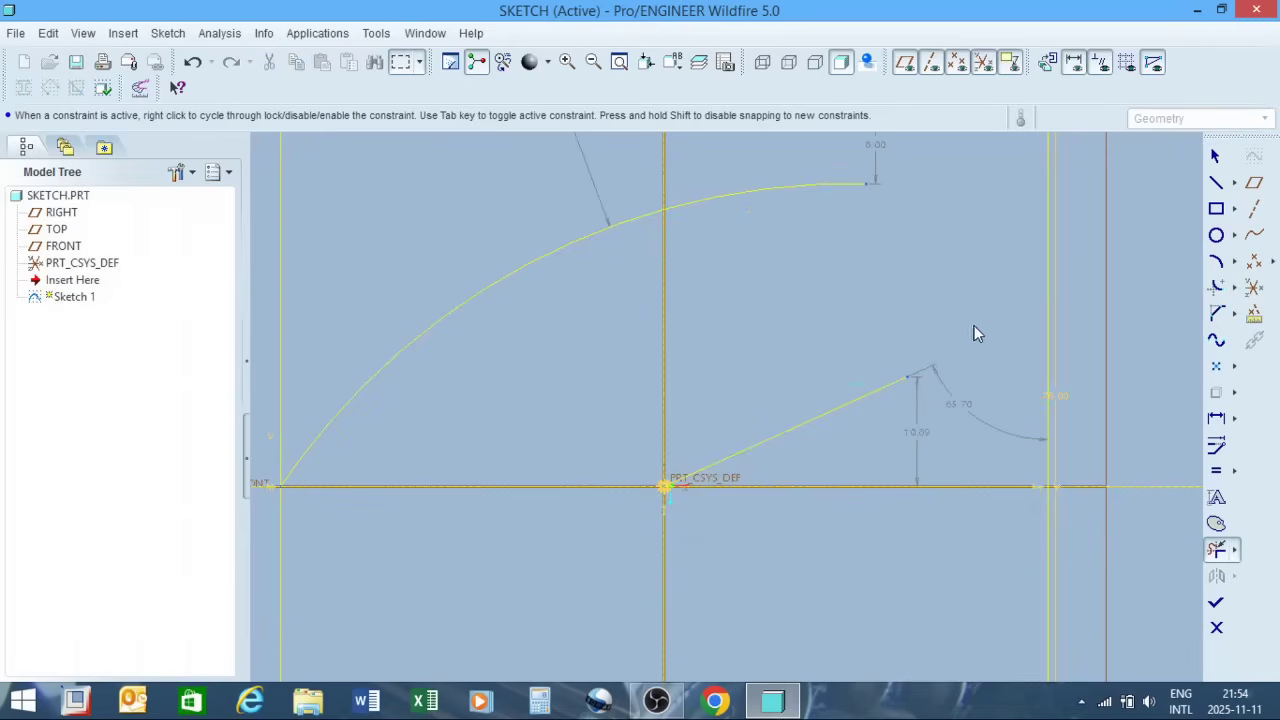
pyautogui.click(193, 62)
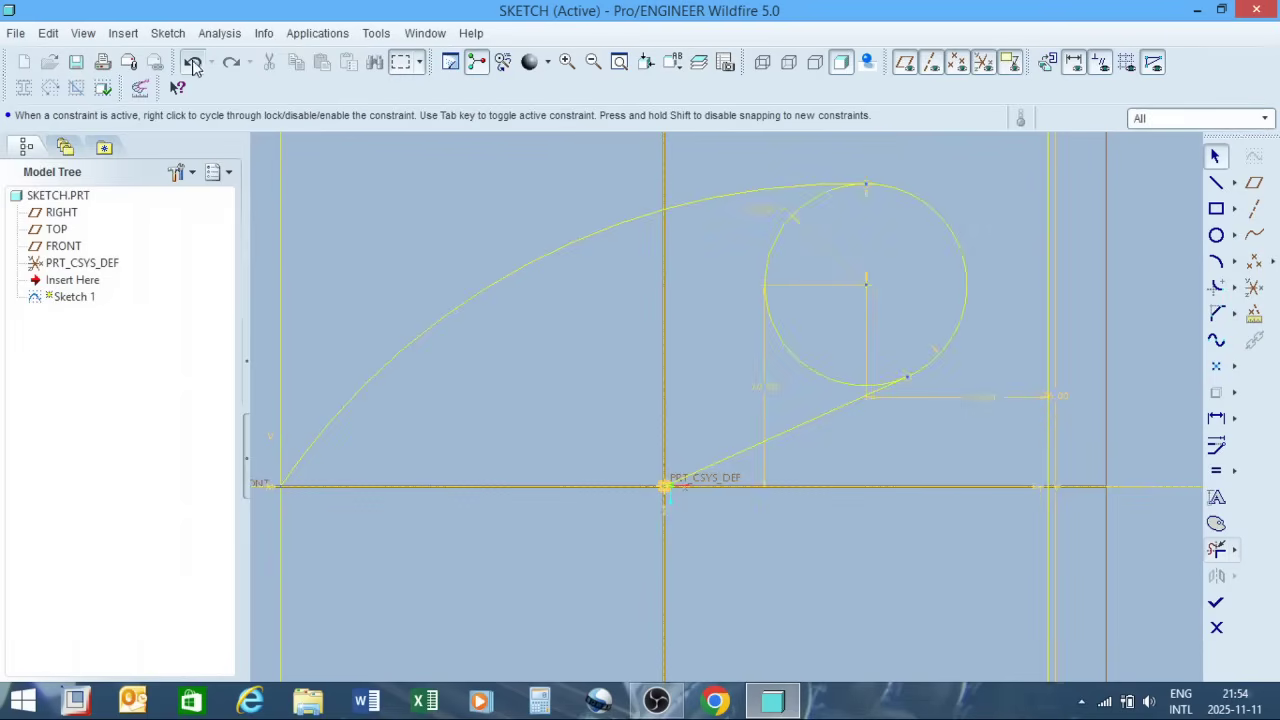
# Step: Trim away the lower half of the square's right side and finish the sketch
pyautogui.scroll(3, 703, 435)
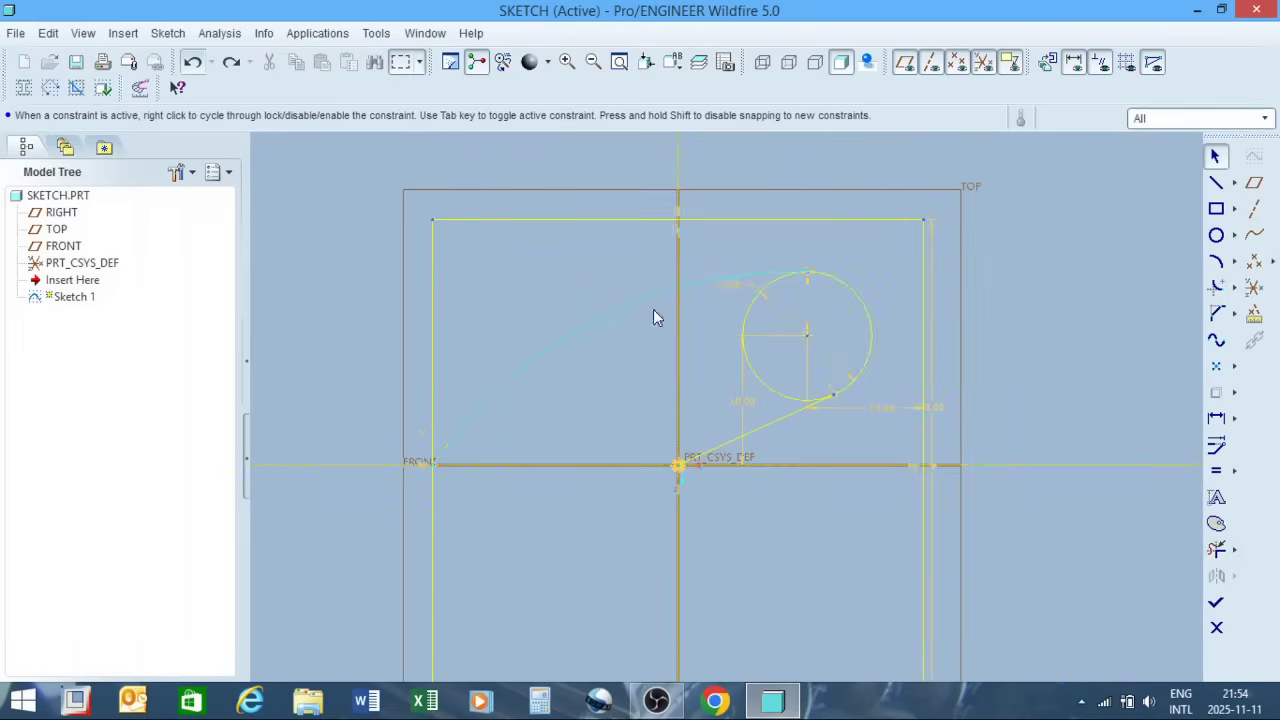
pyautogui.scroll(1, 746, 330)
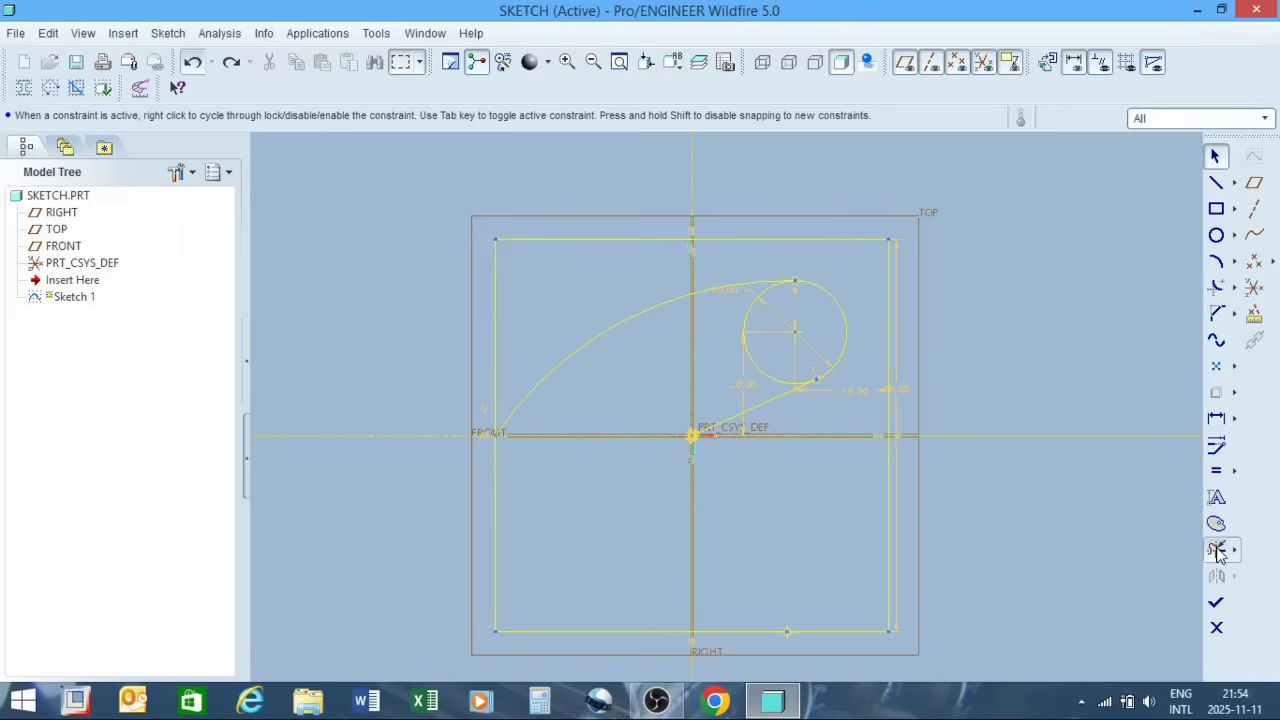
pyautogui.click(1217, 551)
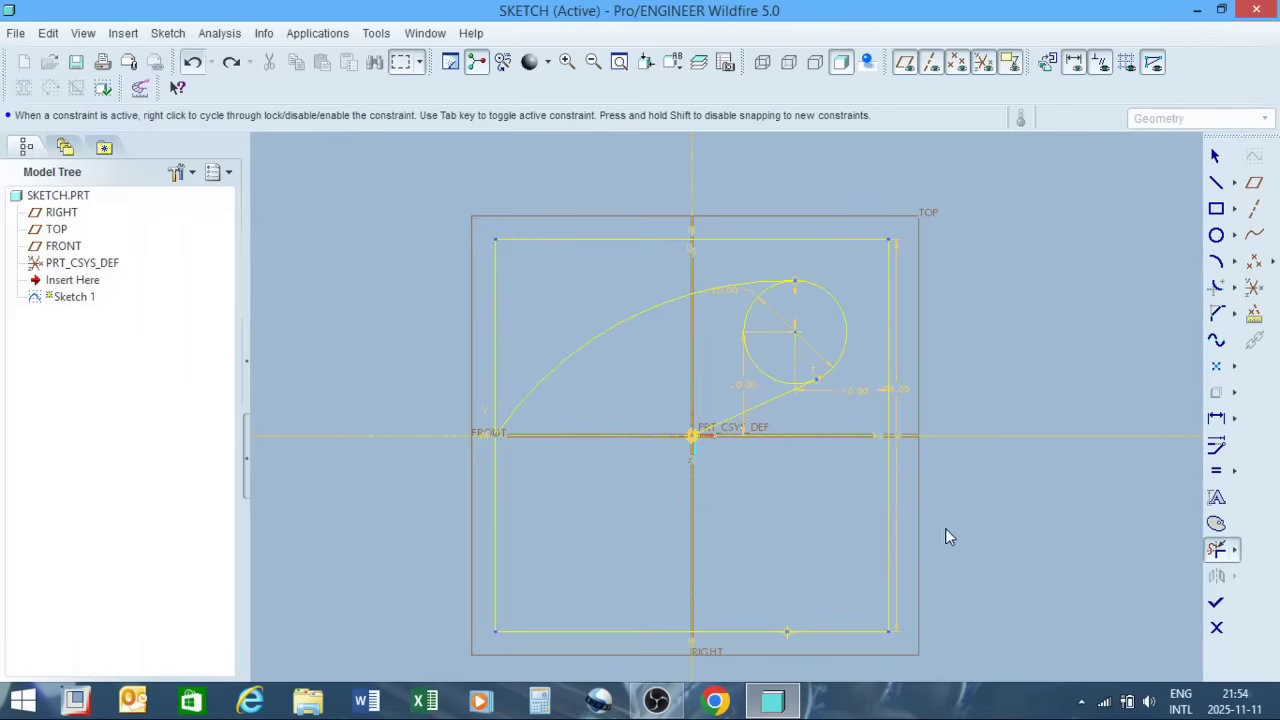
pyautogui.click(890, 531)
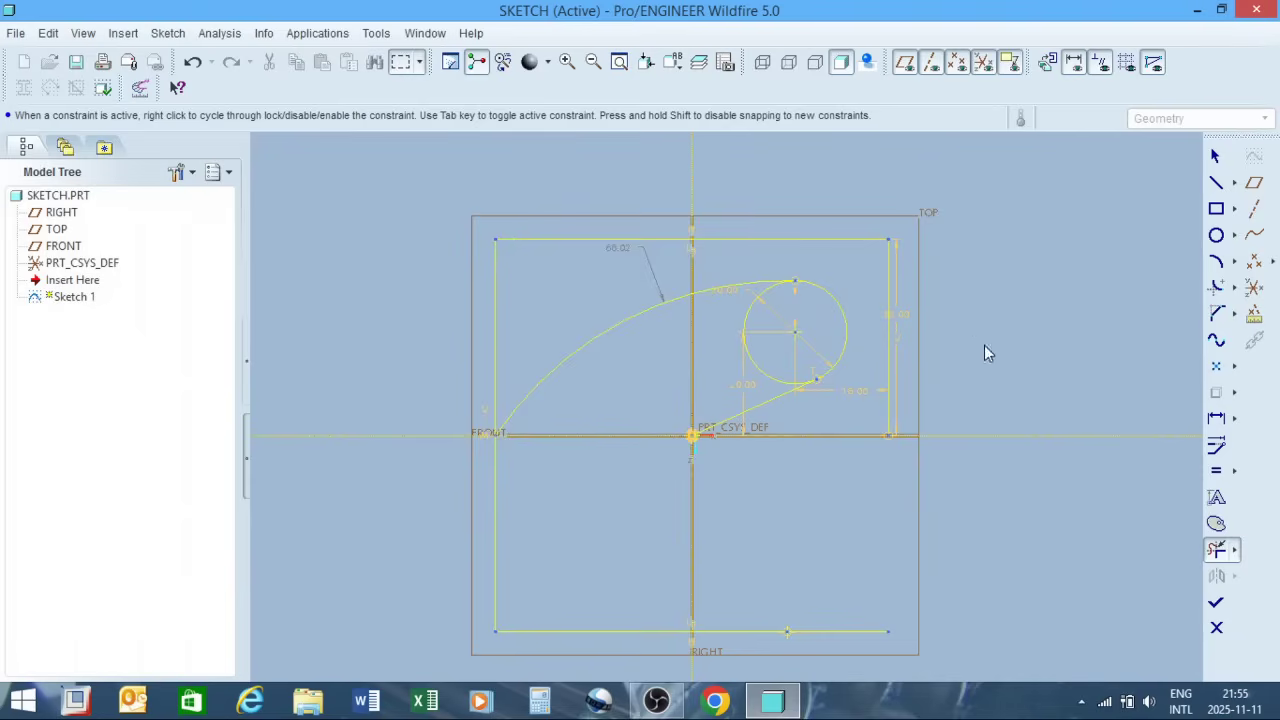
pyautogui.click(1216, 603)
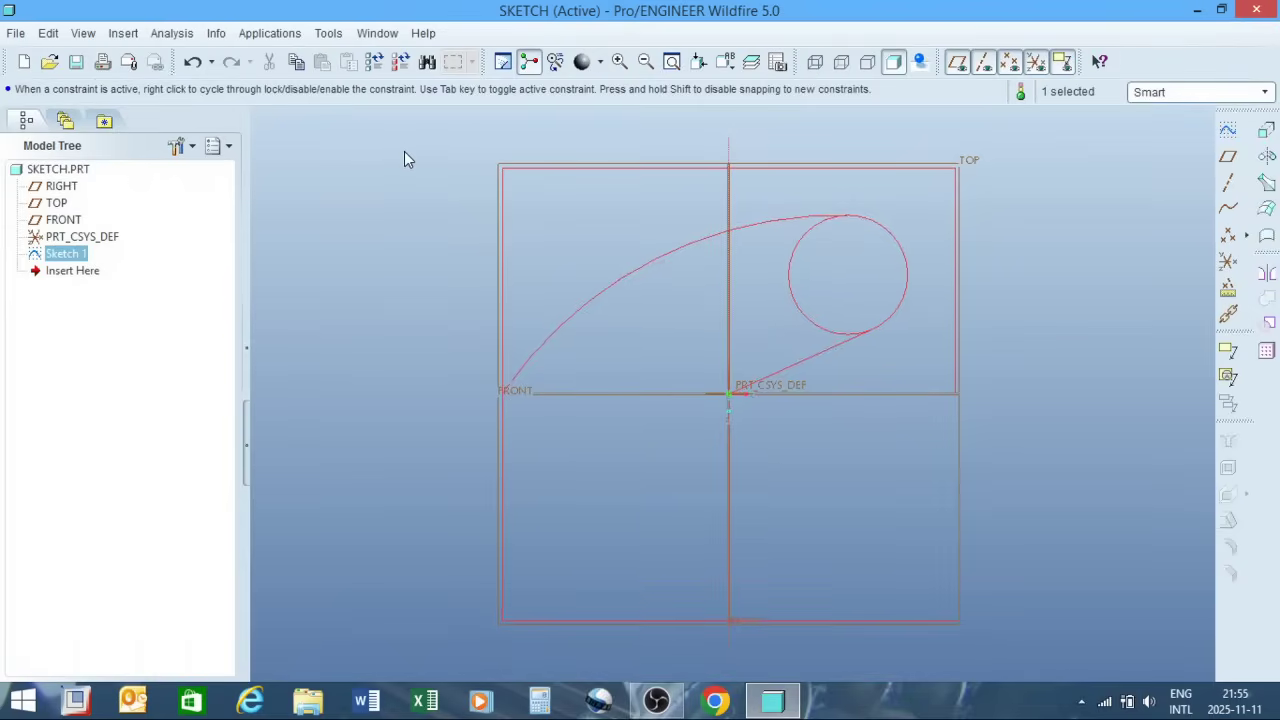
# Step: Start saving the part and make the part-1 folder in Documents the working directory
pyautogui.click(16, 34)
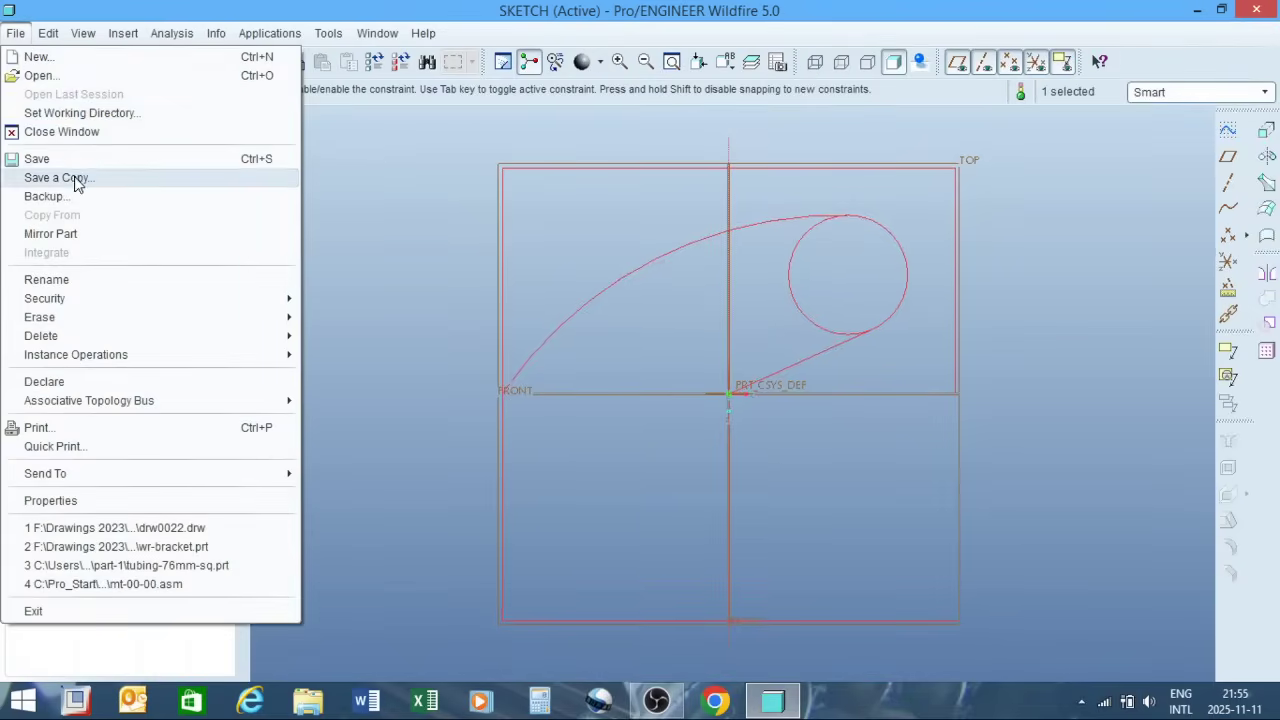
pyautogui.click(37, 159)
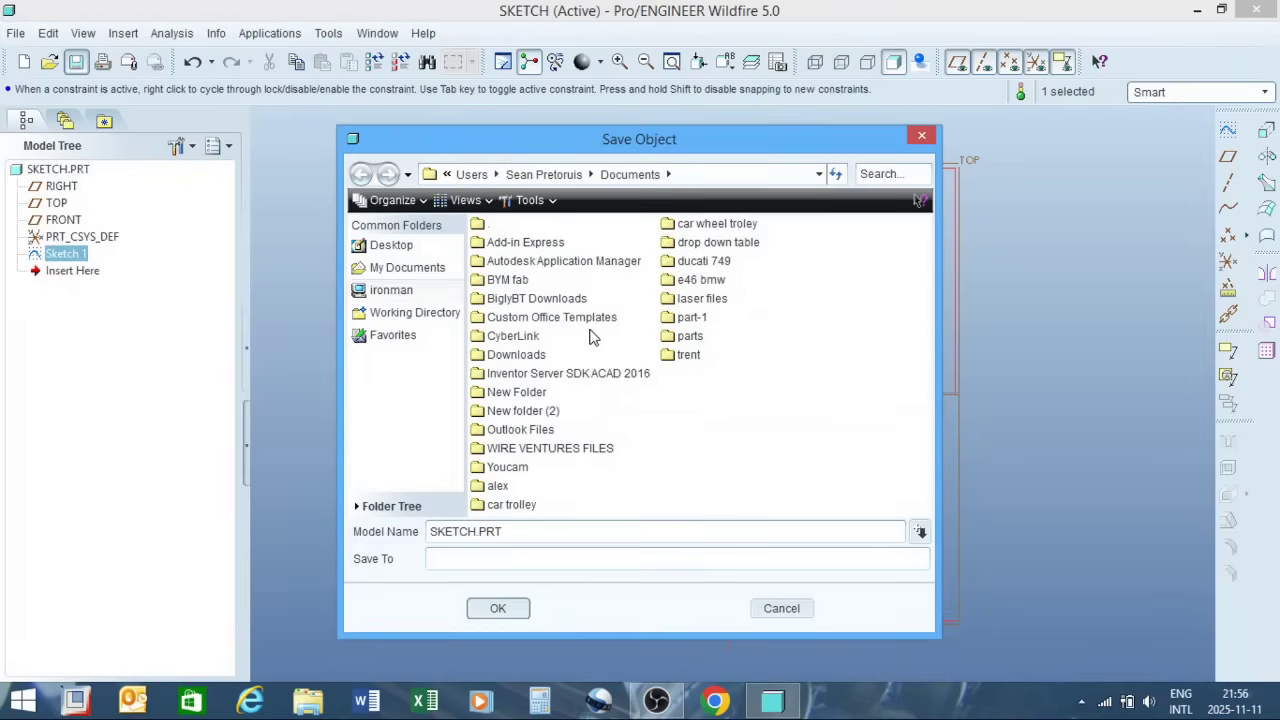
pyautogui.click(688, 320)
pyautogui.rightClick(688, 322)
pyautogui.click(757, 557)
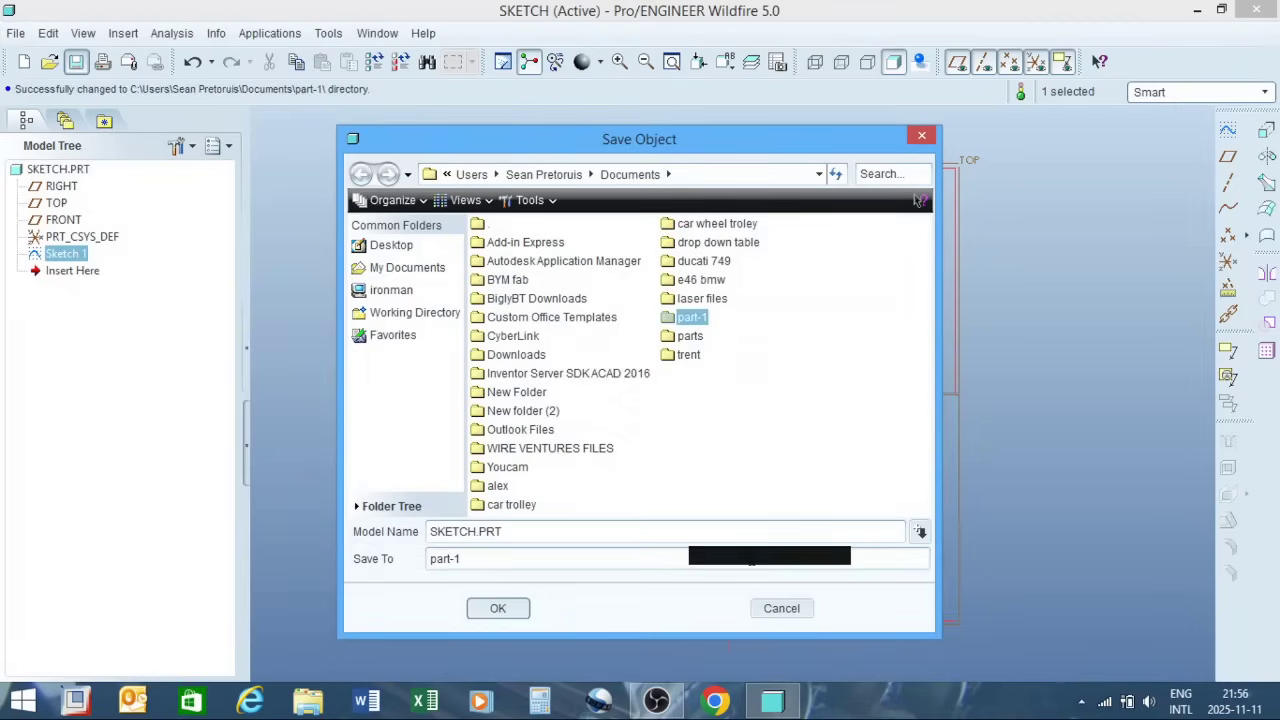
# Step: Save SKETCH.PRT into the part-1 folder and minimize the program window
pyautogui.doubleClick(690, 318)
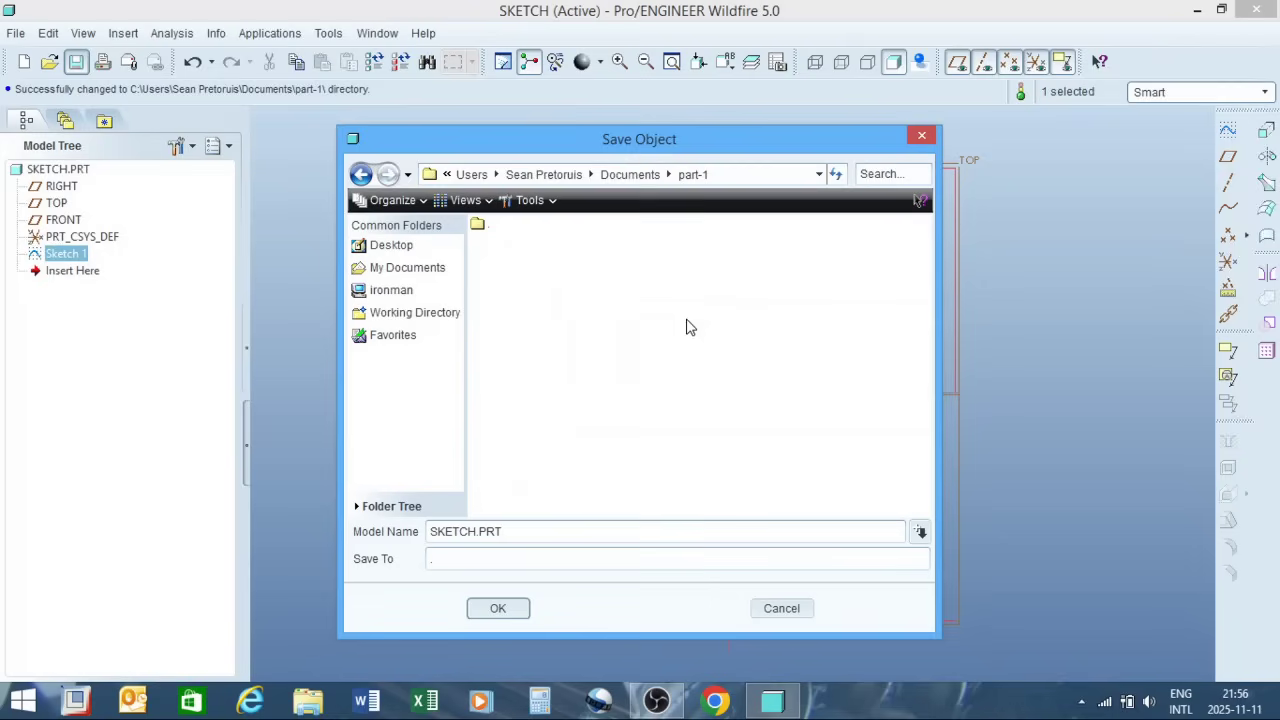
pyautogui.click(498, 608)
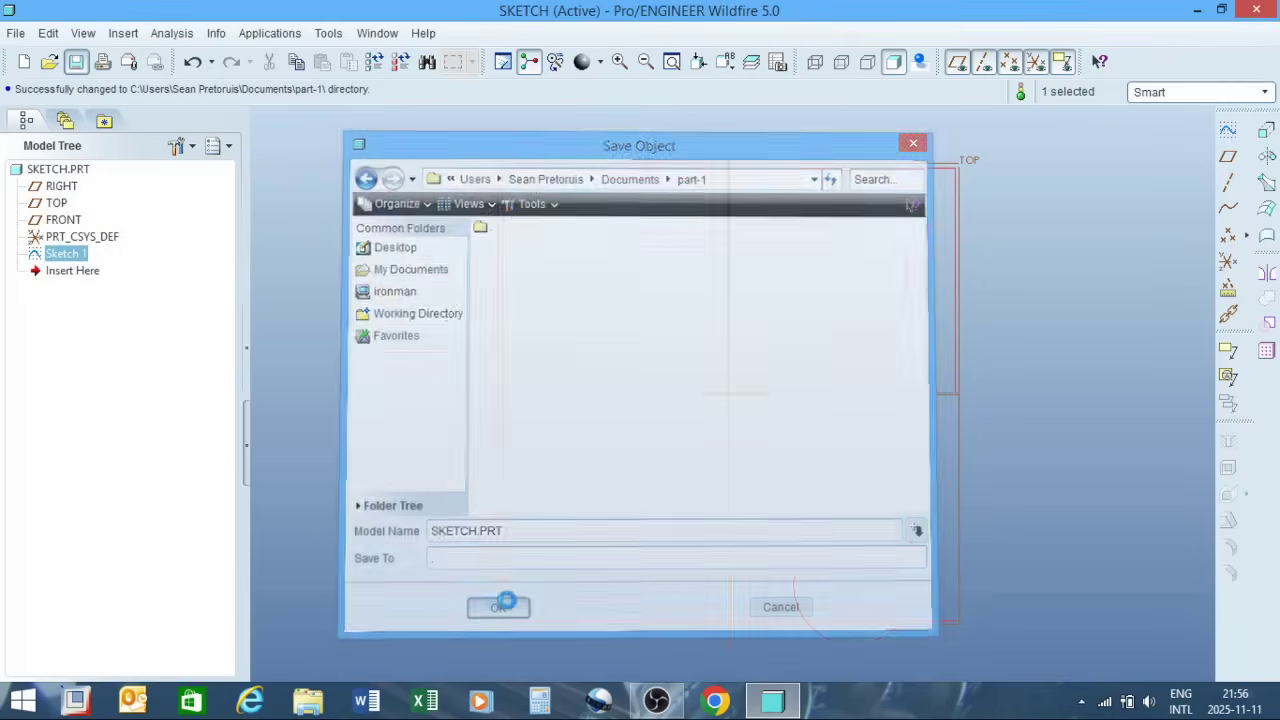
pyautogui.click(1071, 314)
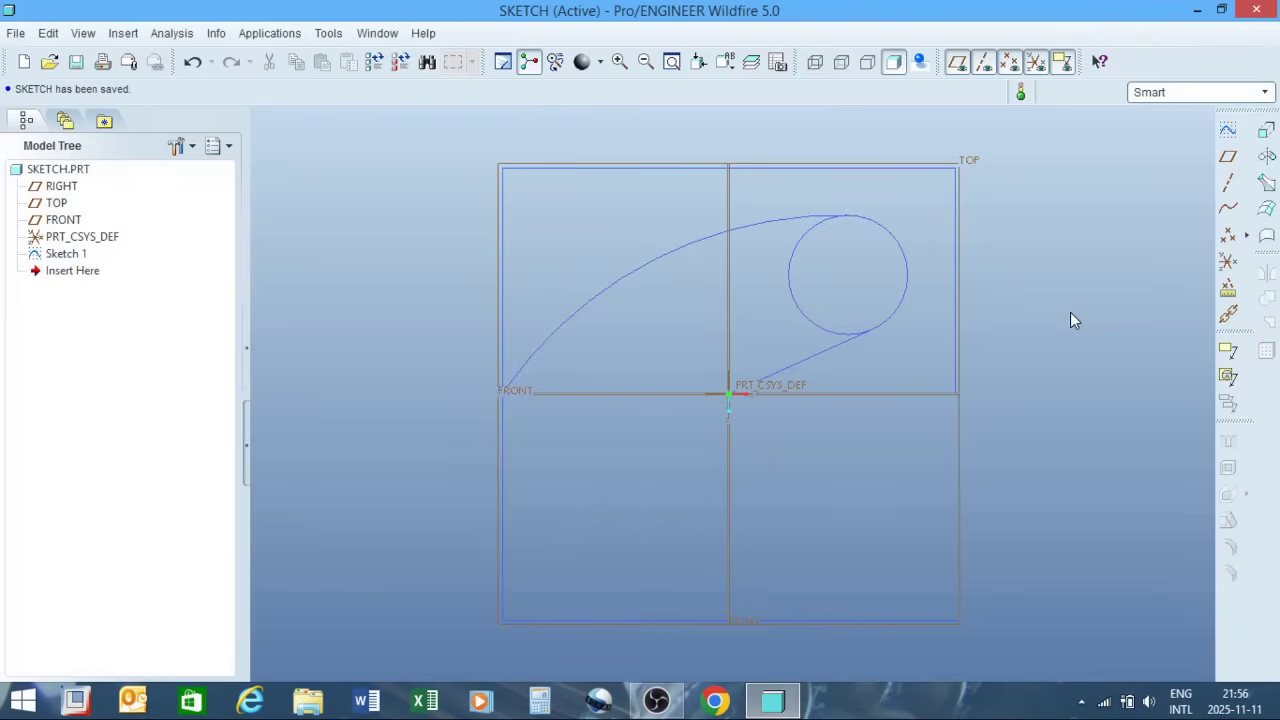
pyautogui.click(1197, 10)
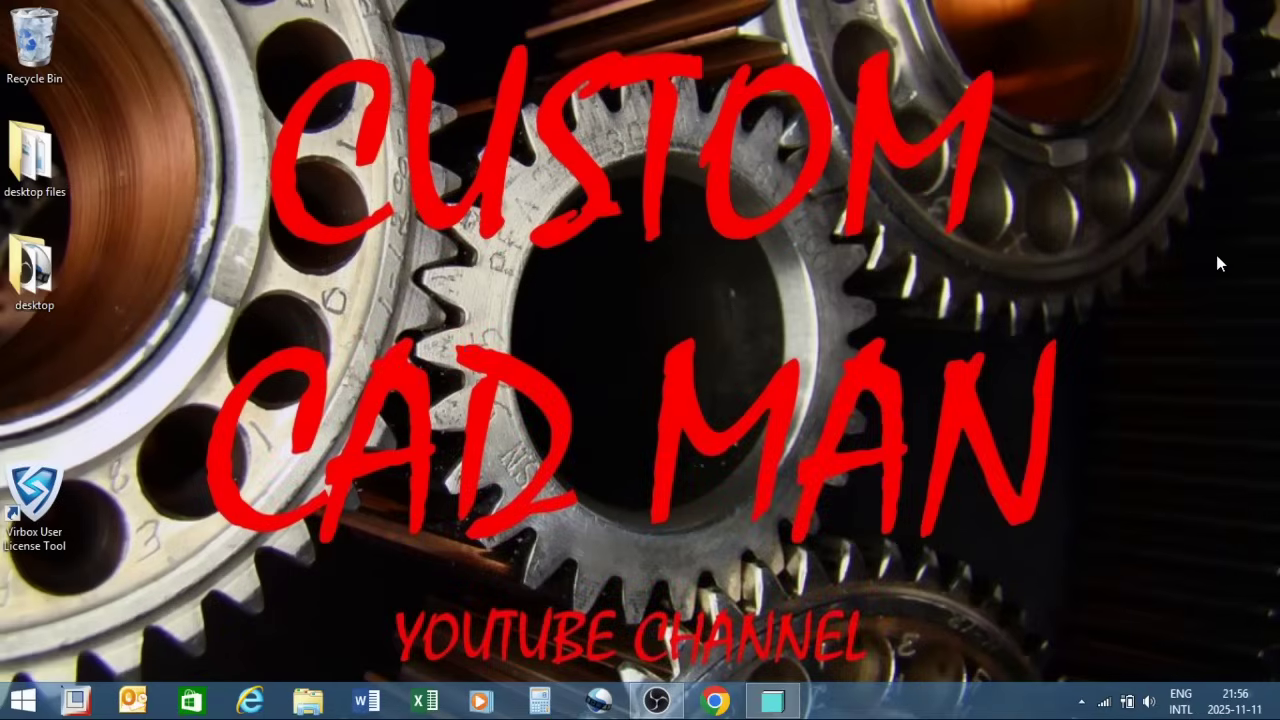